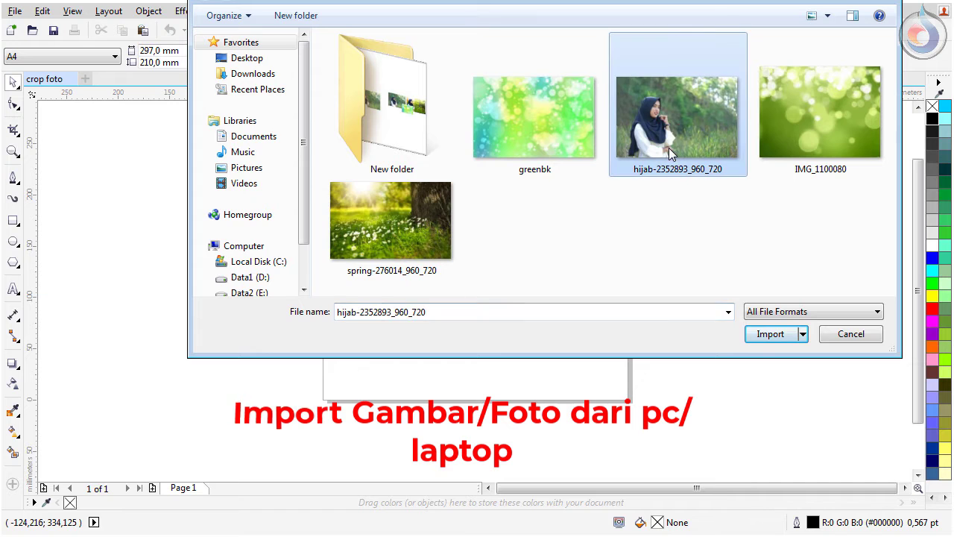
- Import the photo hijab-2352893_960_720 onto the page and shift it to about X 104 mm, Y 123 mm
left_click(770, 334)
left_click(379, 217)
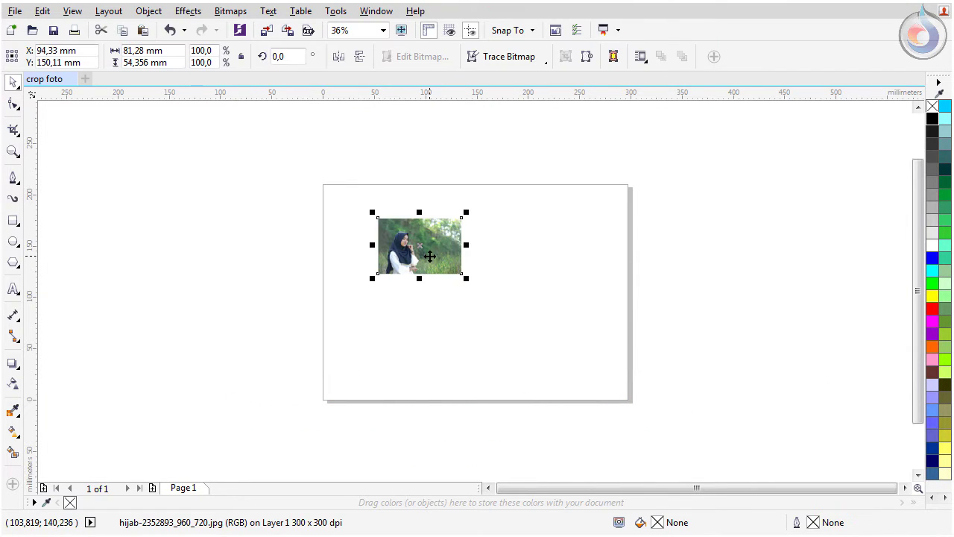
left_click_drag(441, 272, 460, 256)
- Move the photo across the page to about X 78 mm, Y 127 mm
scroll(460, 255, "up", 2)
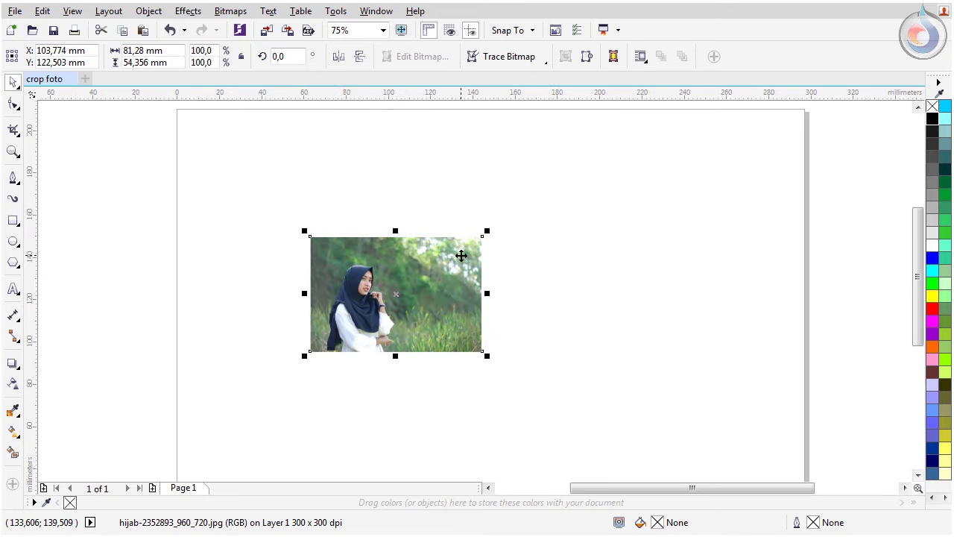
scroll(373, 309, "up", 2)
key("z")
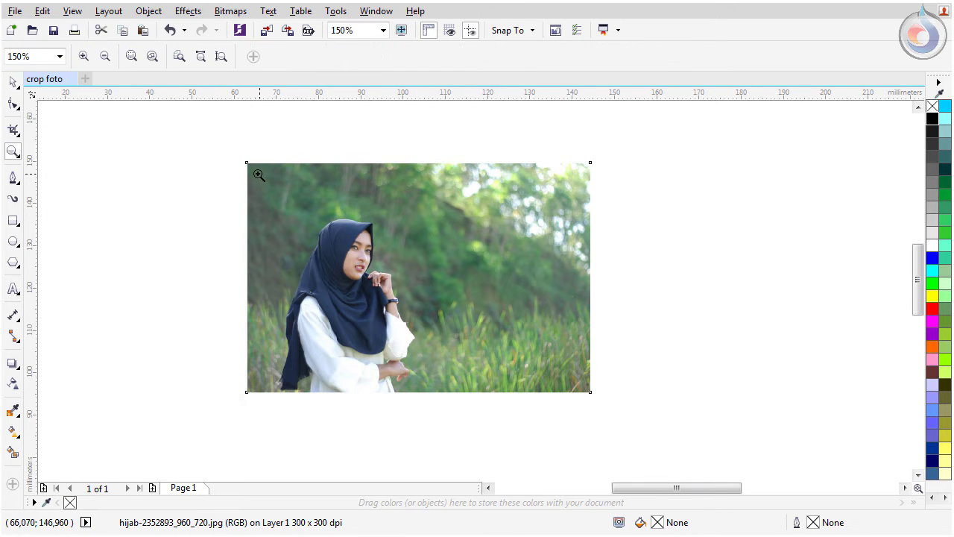
left_click_drag(243, 181, 445, 396)
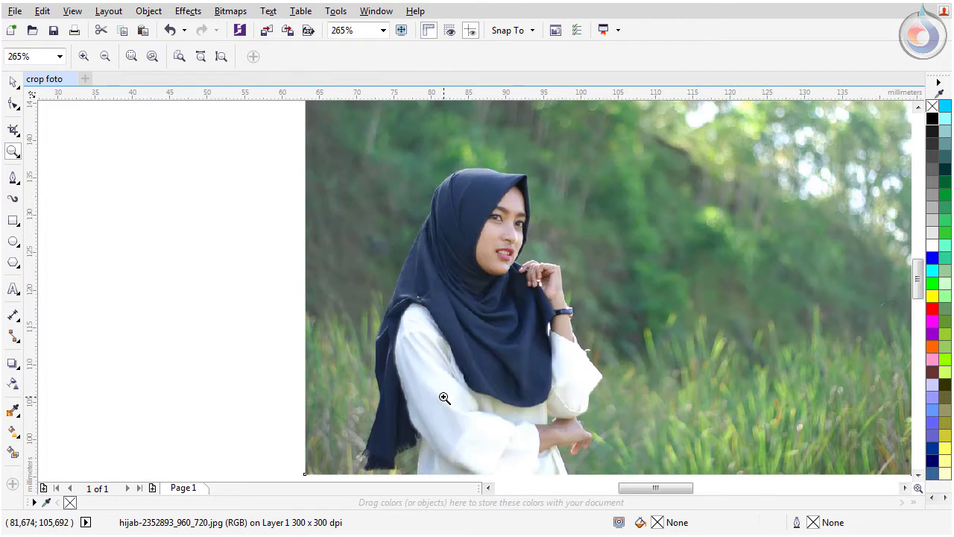
left_click(13, 83)
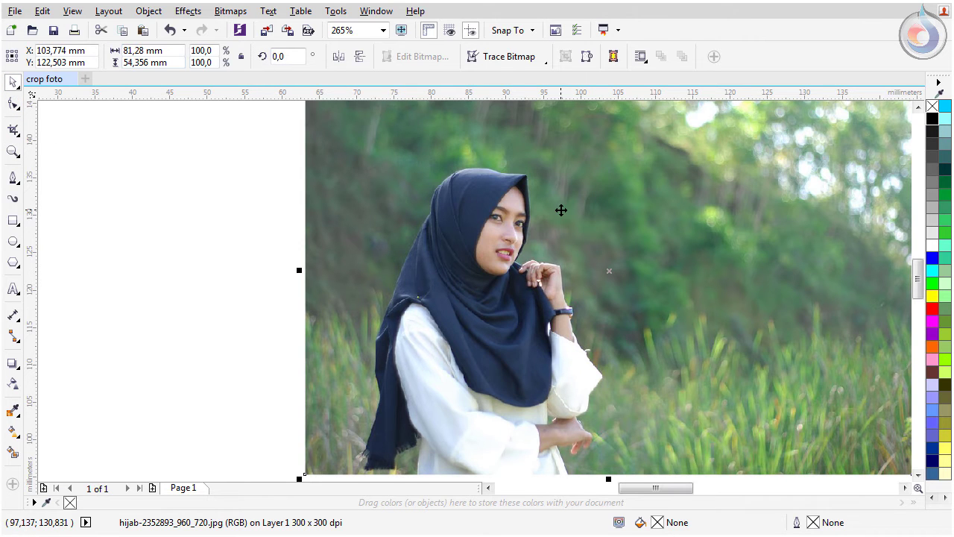
left_click_drag(560, 209, 233, 200)
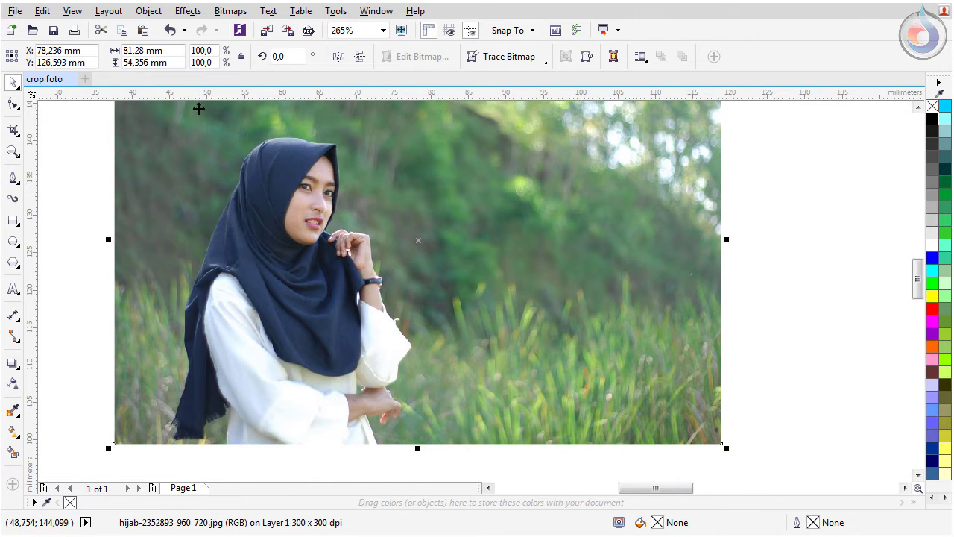
- Apply a uniform transparency of 31 to the photo and deselect it
left_click(13, 383)
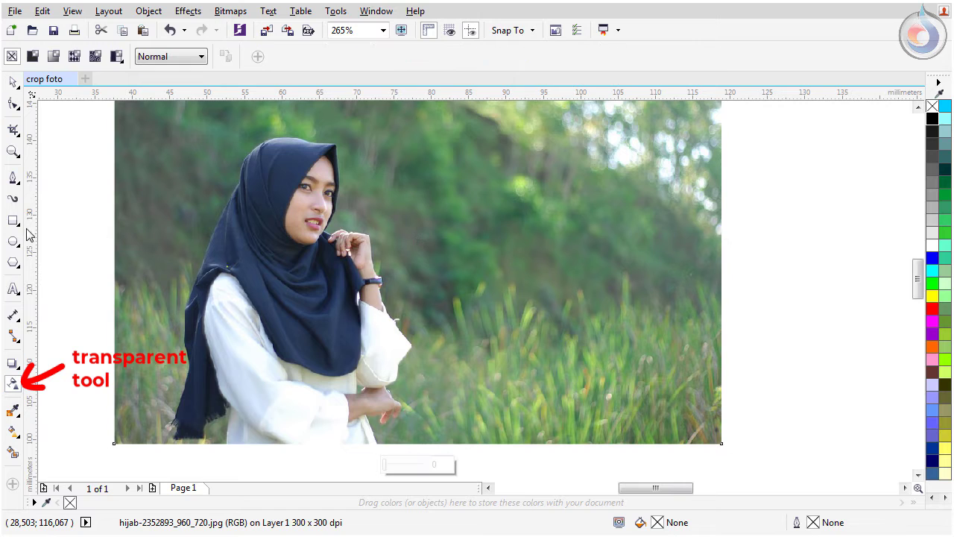
left_click(32, 55)
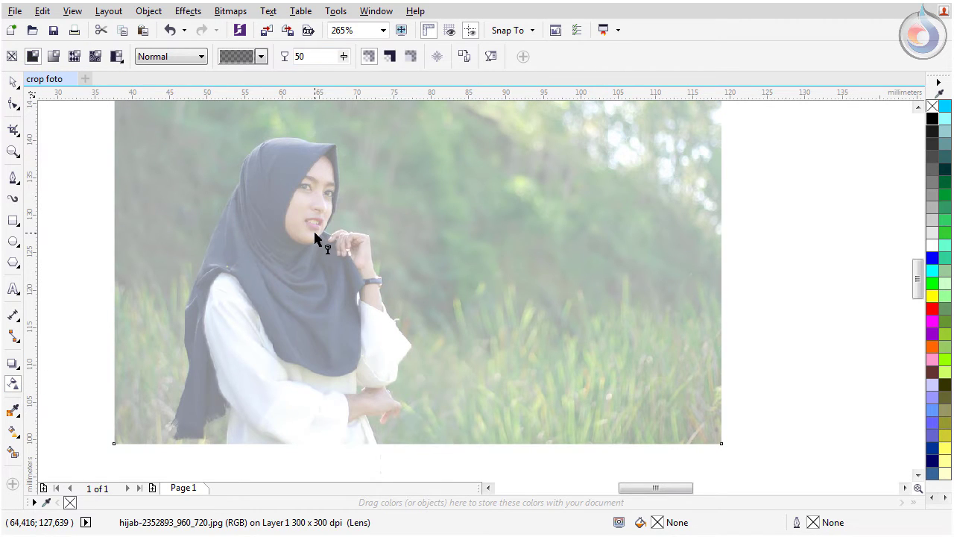
left_click_drag(411, 465, 398, 465)
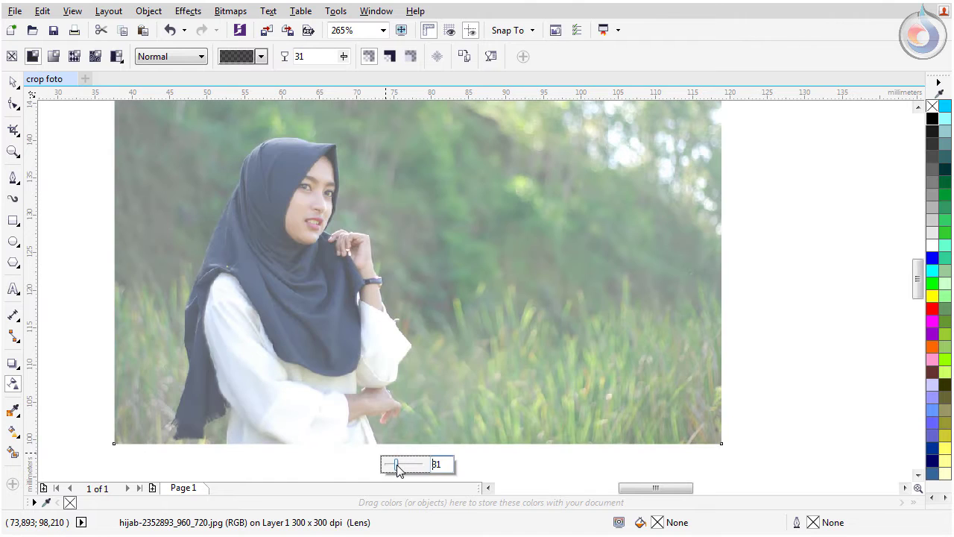
left_click(15, 83)
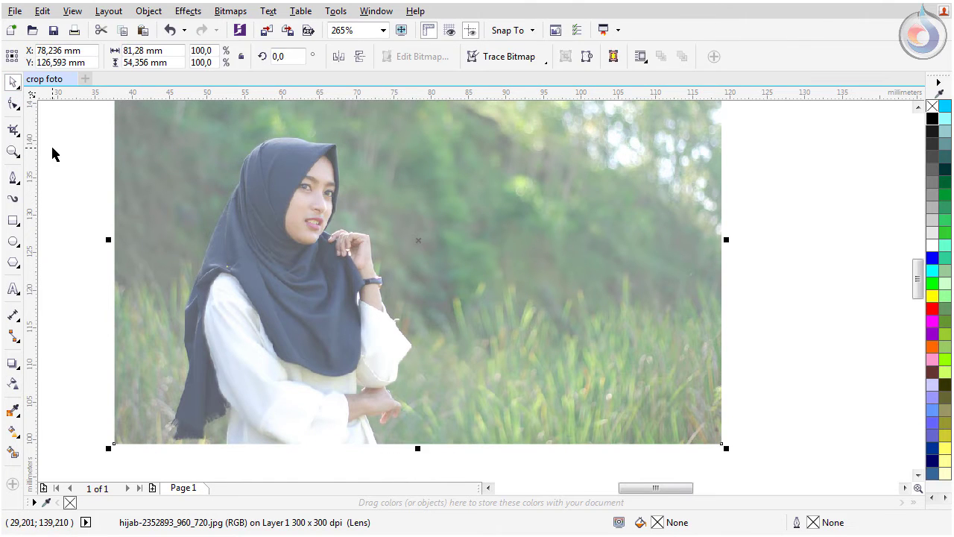
left_click(50, 145)
- Start a Pen tool outline at the crown of the headscarf and trace its back edge down toward the neck
scroll(258, 132, "up", 3)
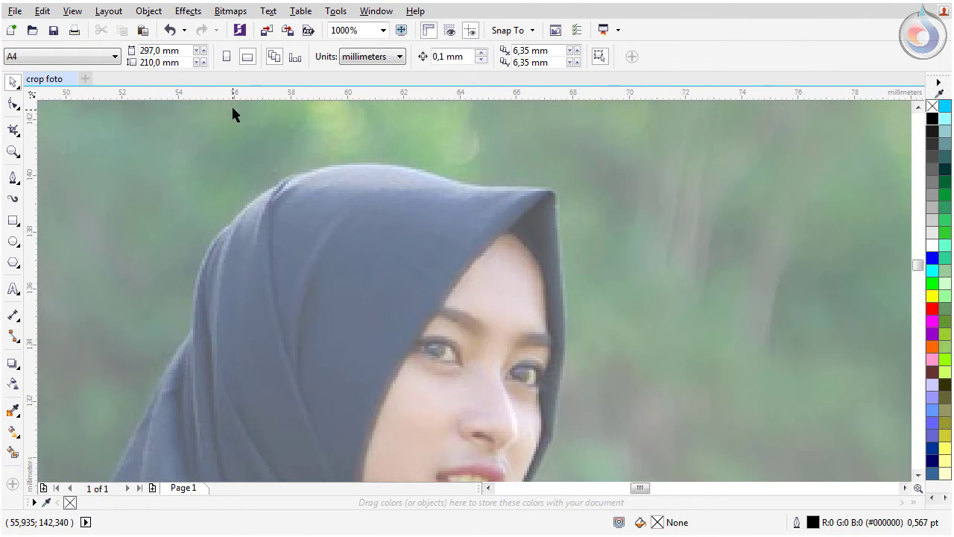
left_click(10, 186)
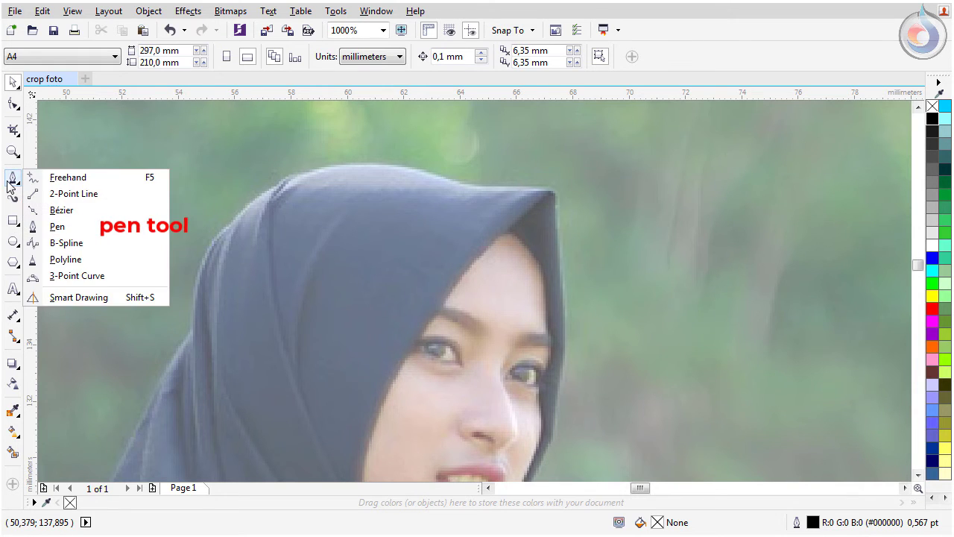
left_click(58, 227)
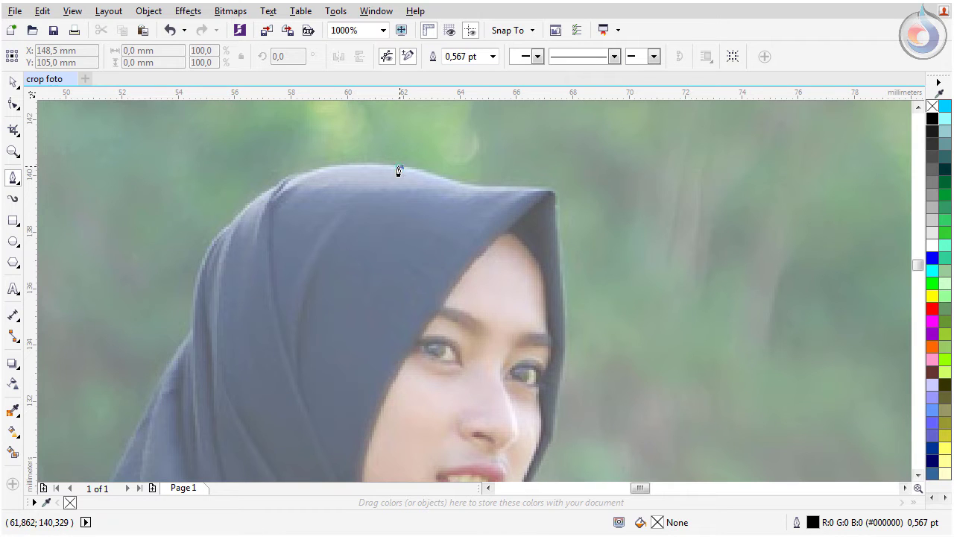
left_click_drag(307, 174, 271, 190)
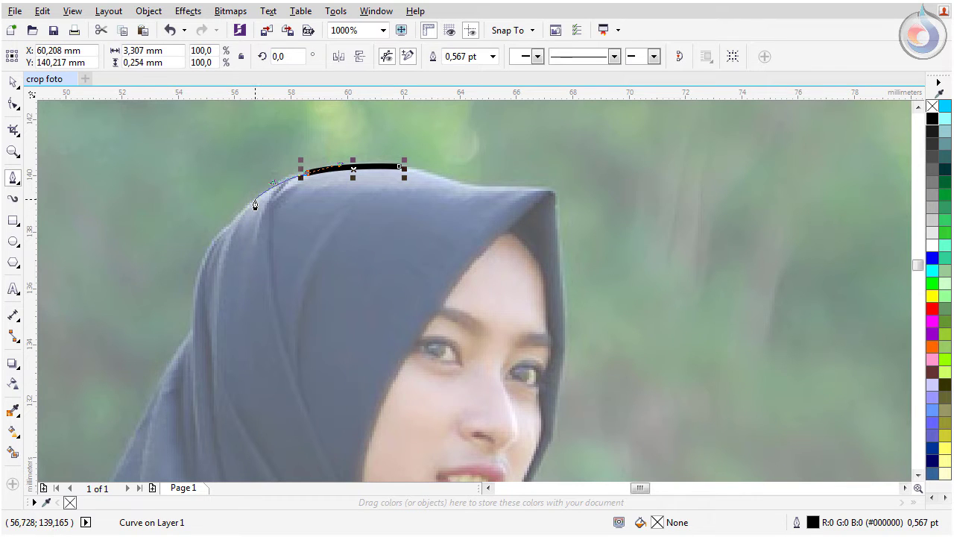
left_click_drag(255, 204, 208, 251)
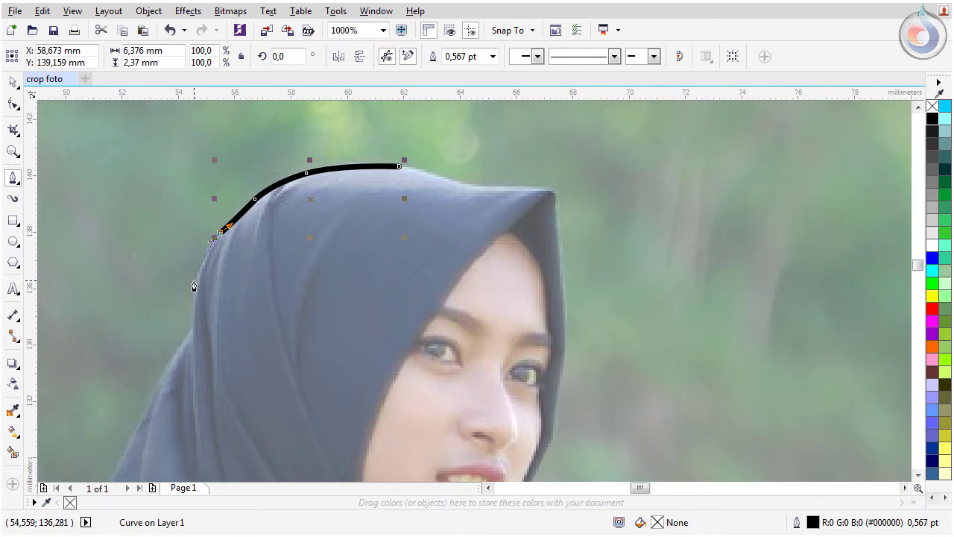
mouse_move(194, 309)
left_mouse_down()
mouse_move(191, 342)
mouse_move(152, 393)
left_mouse_up()
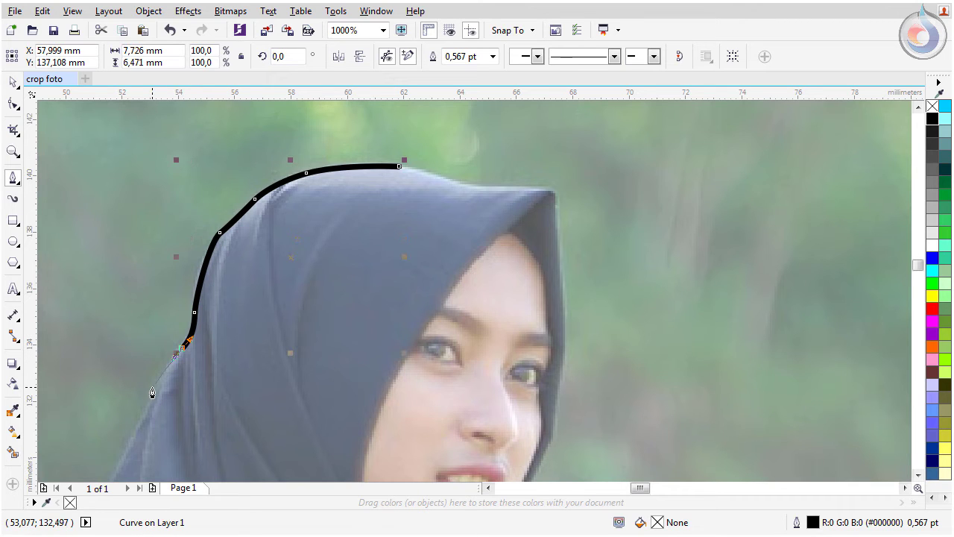
left_click(146, 417)
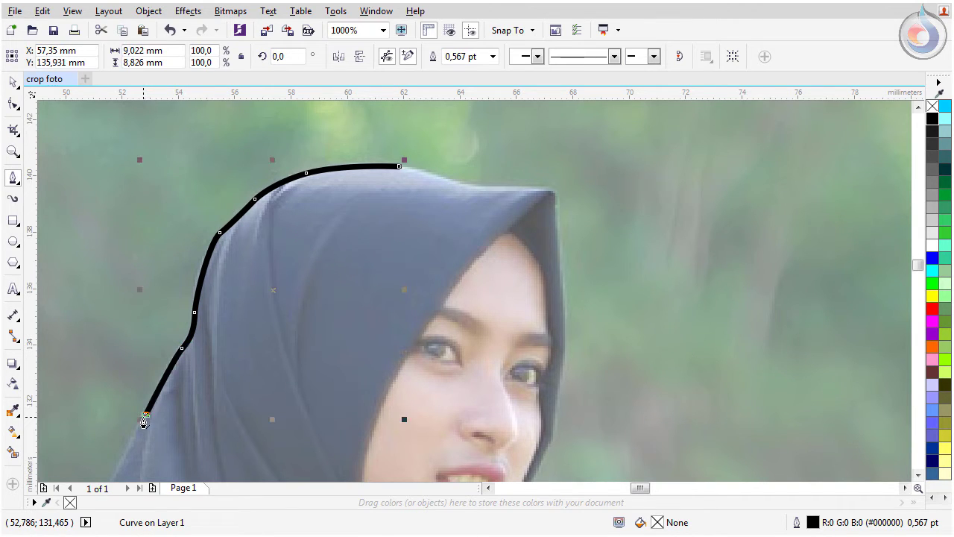
- Set the outline width of the traced curve to Hairline
scroll(150, 369, "down", 5)
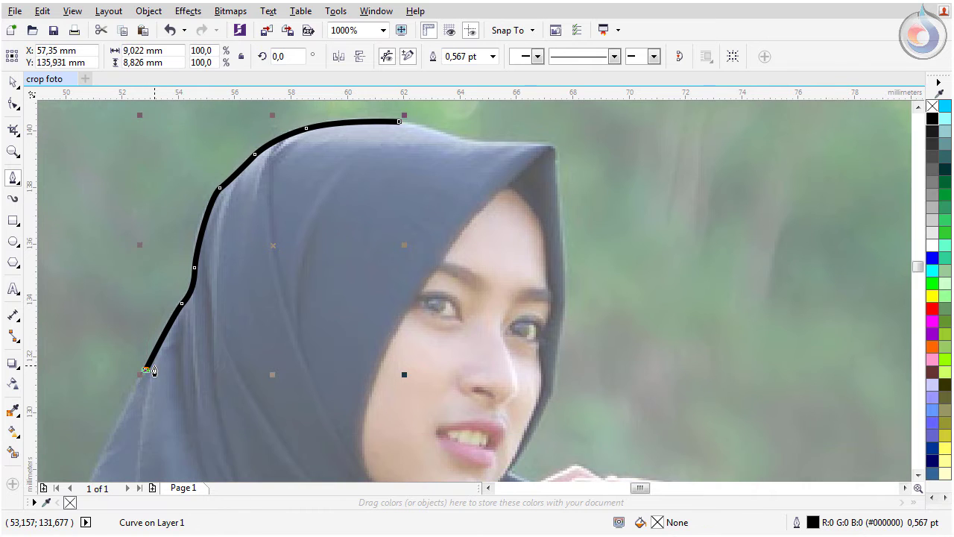
scroll(164, 291, "up", 3)
scroll(187, 277, "up", 1)
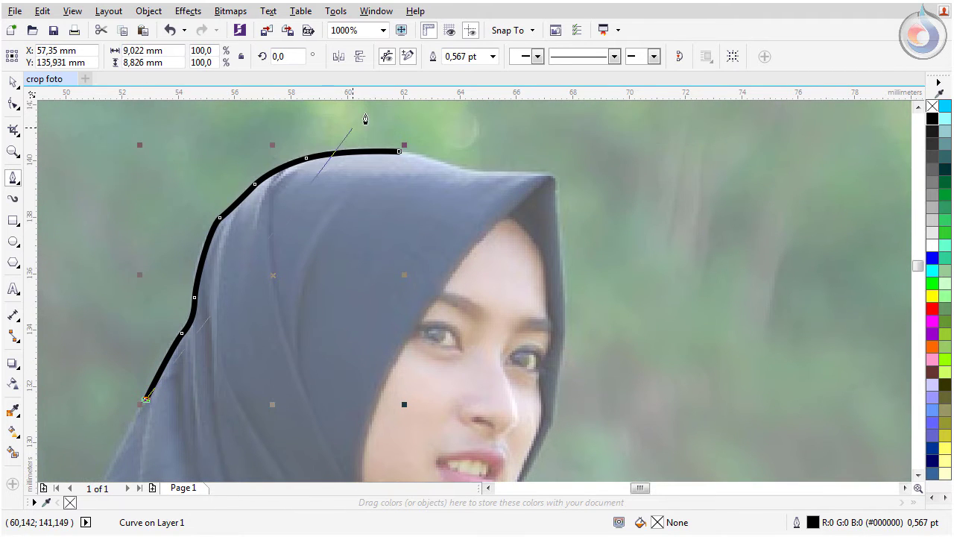
left_click(492, 59)
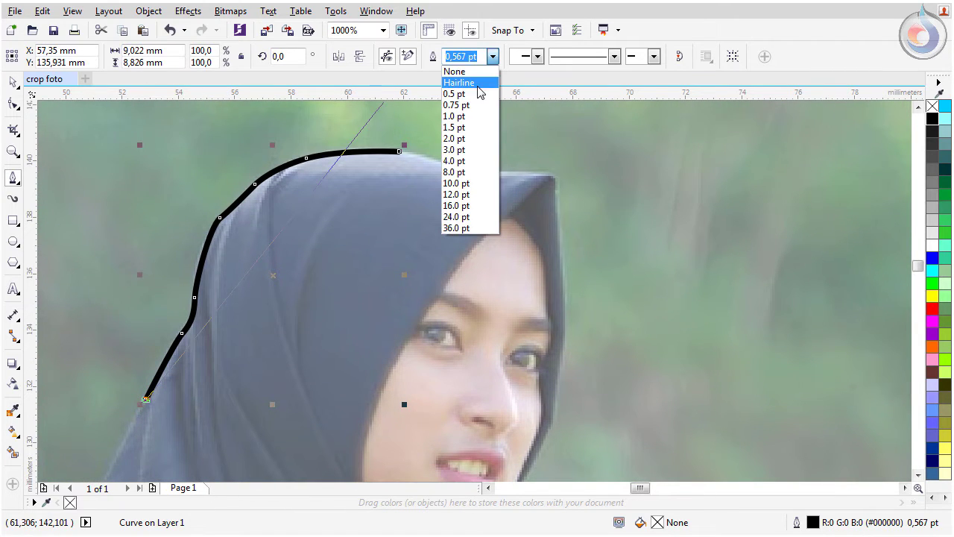
left_click(470, 82)
- Continue the pen outline down the back edge of the headscarf to the fold at the shoulder
scroll(133, 367, "down", 5)
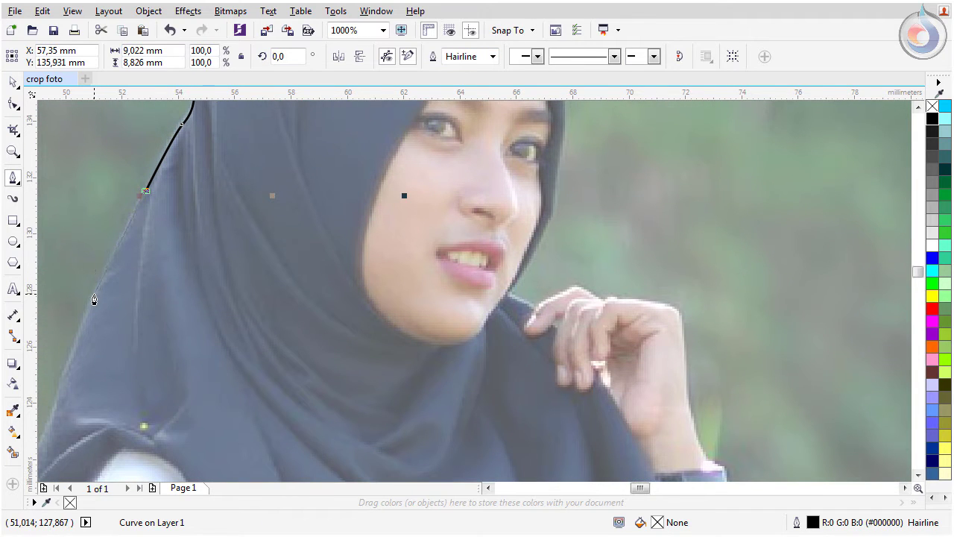
left_click(93, 295)
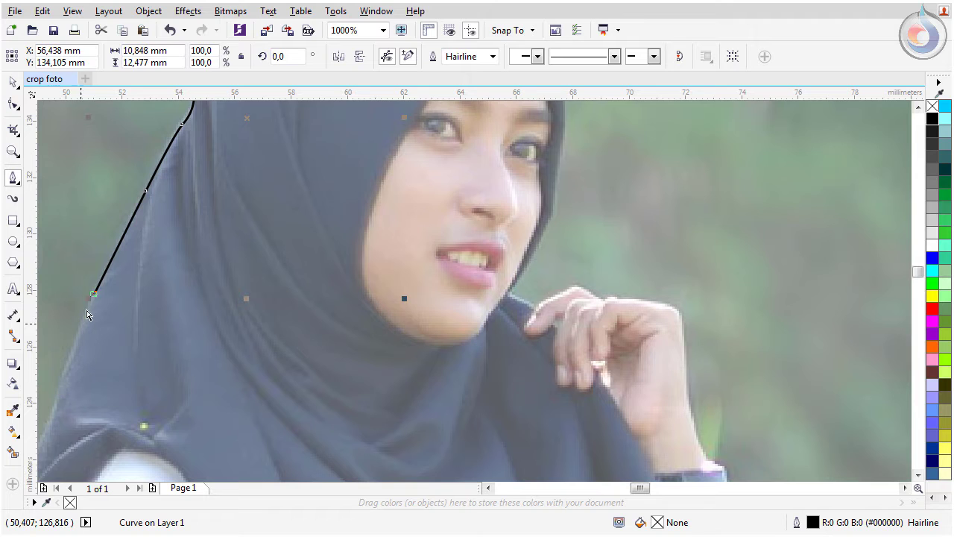
key("ctrl+z")
left_click_drag(91, 307, 79, 347)
left_click(52, 425)
scroll(52, 425, "down", 1)
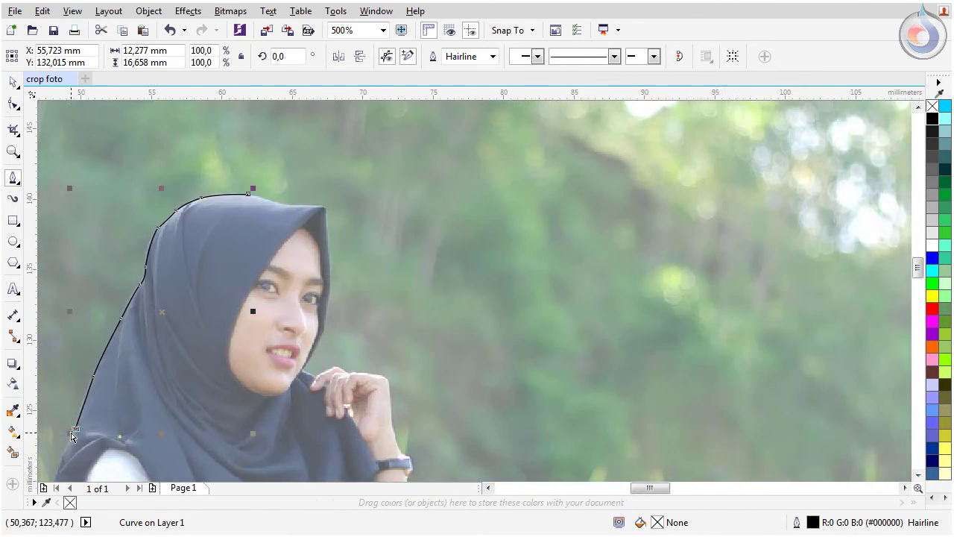
scroll(56, 418, "up", 2)
scroll(112, 328, "down", 1)
left_click(156, 260)
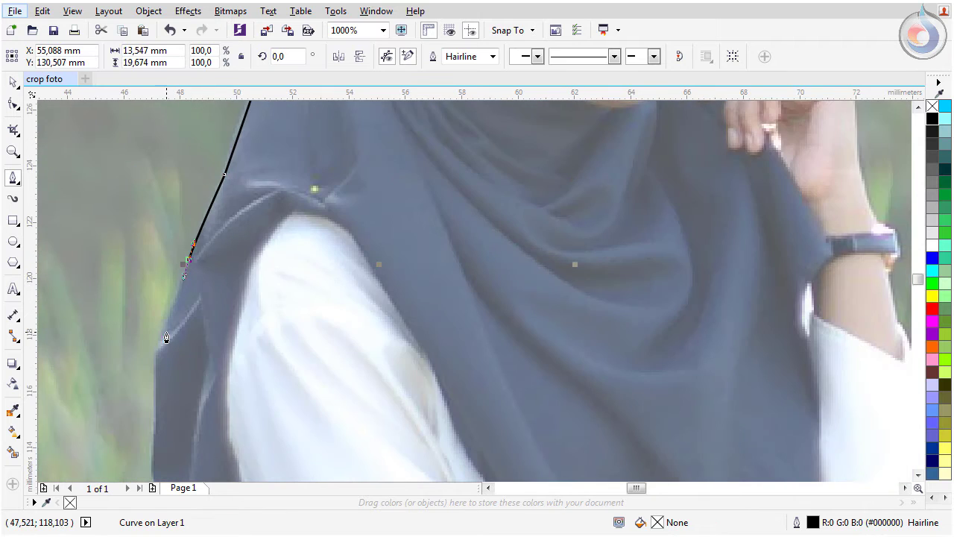
- Trace the outer edge of the hanging scarf end down and around its protruding frayed corner
scroll(172, 436, "down", 5)
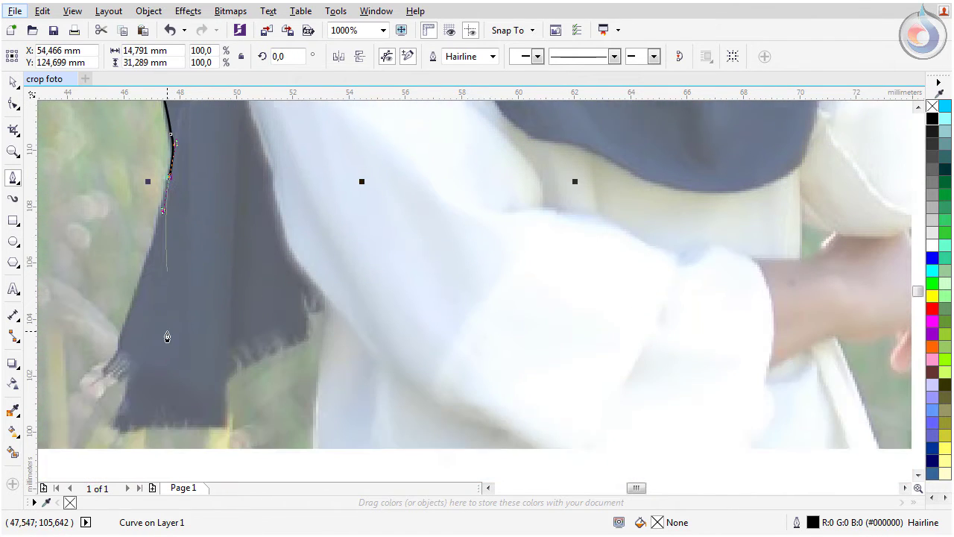
left_click(138, 244)
left_click(117, 302)
left_click(112, 314)
left_click(87, 329)
left_click(77, 346)
left_click(102, 352)
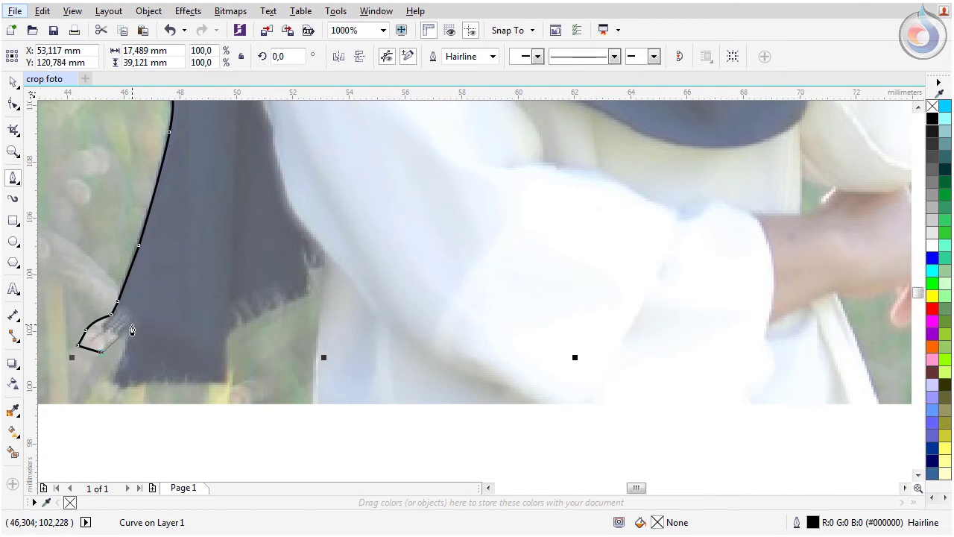
- Trace the lower frayed edge of the hanging scarf end across to its inner side
left_click(131, 325)
left_click(118, 373)
left_click(121, 385)
left_click(141, 380)
left_click(193, 378)
left_click(228, 380)
left_click(226, 347)
left_click(239, 327)
left_click(296, 299)
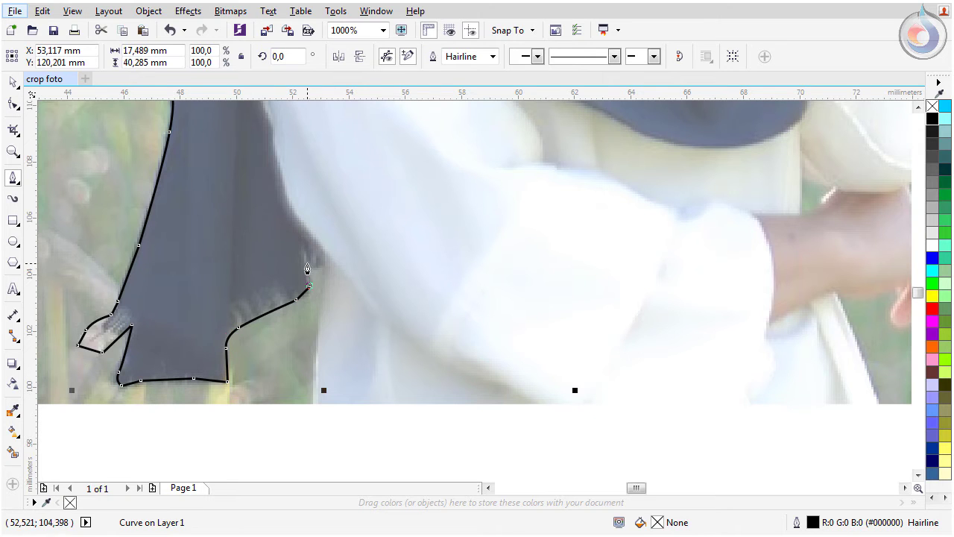
- Extend the outline down the back of the shirt, along the photo's bottom edge and up to the lower wrist
left_click(332, 253)
left_click(314, 395)
left_click(315, 416)
left_click(343, 402)
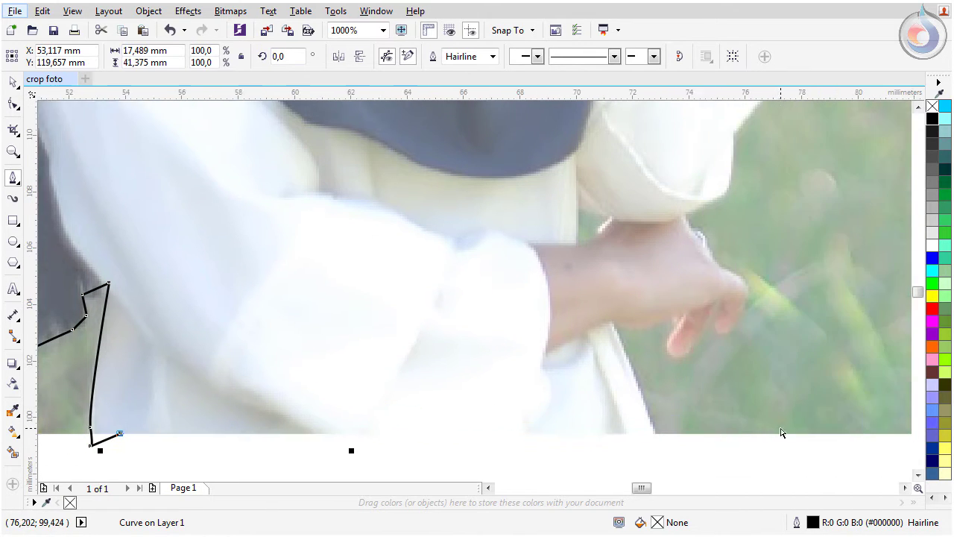
left_click(598, 431)
left_click(553, 321)
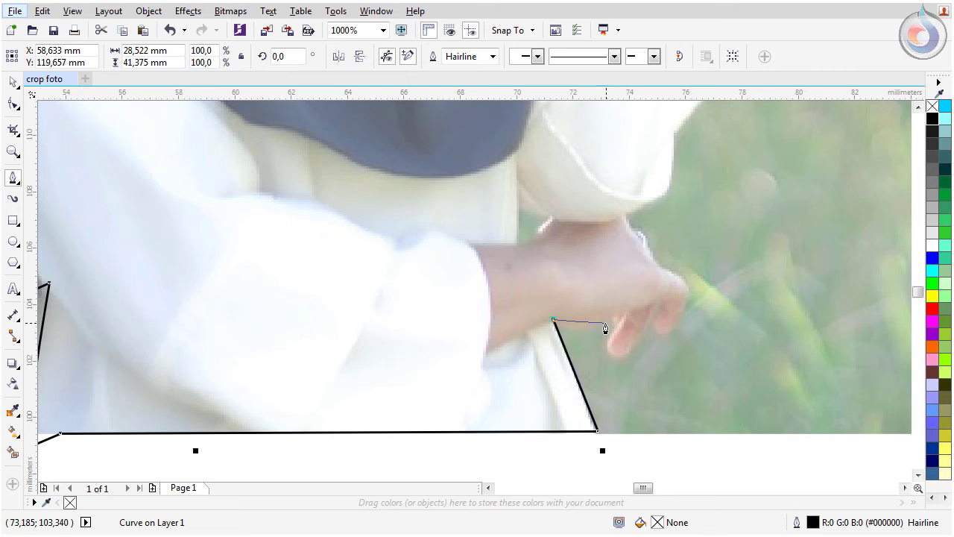
- Trace around the fingers and back of the lower hand up to the sleeve cuff
mouse_move(611, 321)
left_mouse_down()
mouse_move(626, 320)
mouse_move(613, 320)
left_mouse_up()
left_click_drag(610, 355, 687, 304)
left_click(656, 301)
left_click(665, 334)
left_click(681, 276)
left_click(650, 256)
left_click(640, 233)
left_click(625, 214)
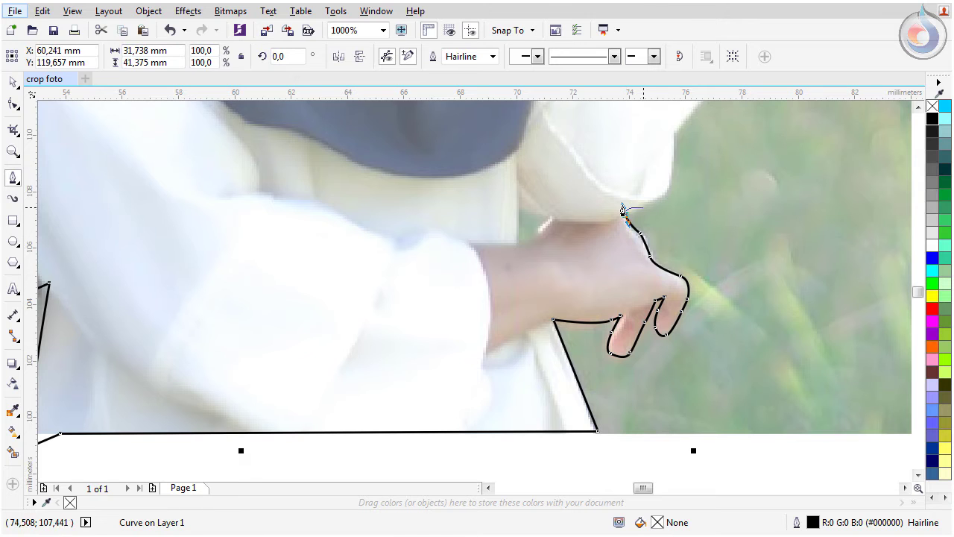
- Trace the underside of the raised arm's sleeve from the lower hand out to the elbow
left_click_drag(649, 201, 669, 187)
scroll(671, 224, "up", 5)
left_click(669, 446)
left_click(675, 403)
left_click(717, 344)
left_click(722, 321)
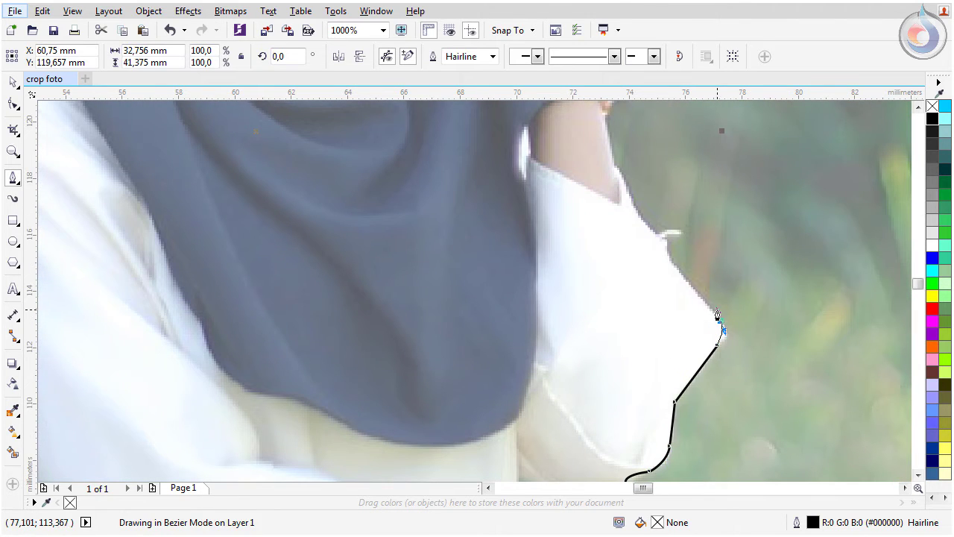
- Trace the outer sleeve edge of the raised arm from the elbow up to the sleeve opening
left_click(680, 270)
left_click(665, 239)
left_click(643, 224)
left_click(624, 180)
left_click(614, 166)
- Trace the raised forearm around the wristwatch and up the outer side of the hand
scroll(619, 171, "up", 4)
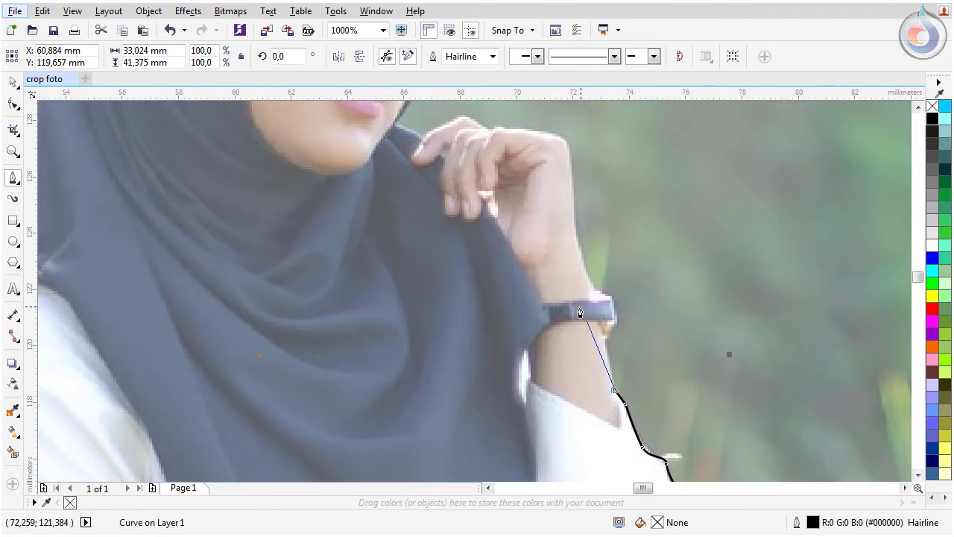
left_click(614, 321)
left_click(614, 298)
left_click(587, 278)
left_click(575, 233)
left_click(569, 152)
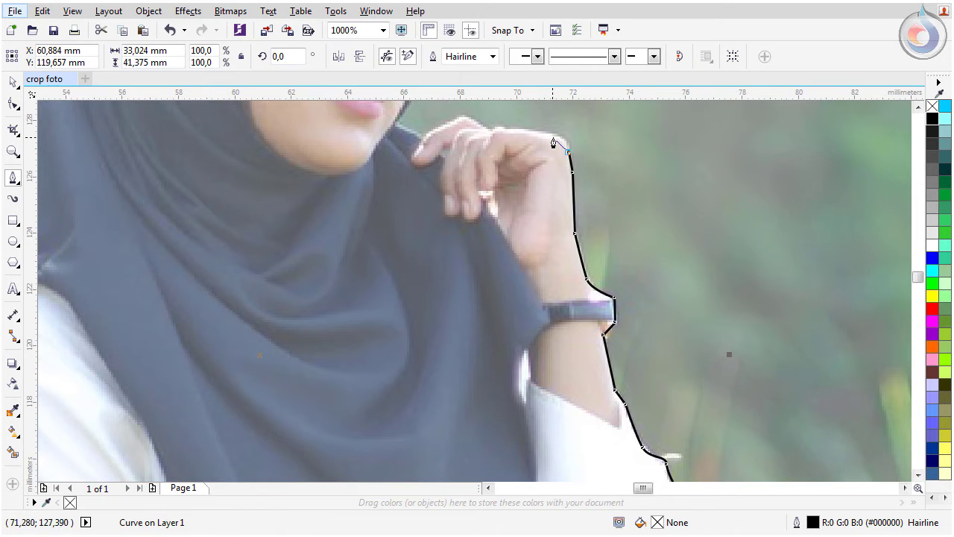
- Trace over the knuckles and fingers of the raised hand back to the headscarf
left_click_drag(549, 135, 531, 132)
scroll(524, 158, "up", 1)
scroll(524, 158, "up", 3)
left_click(513, 339)
left_click(491, 337)
left_click(472, 326)
left_click(453, 329)
left_click(427, 344)
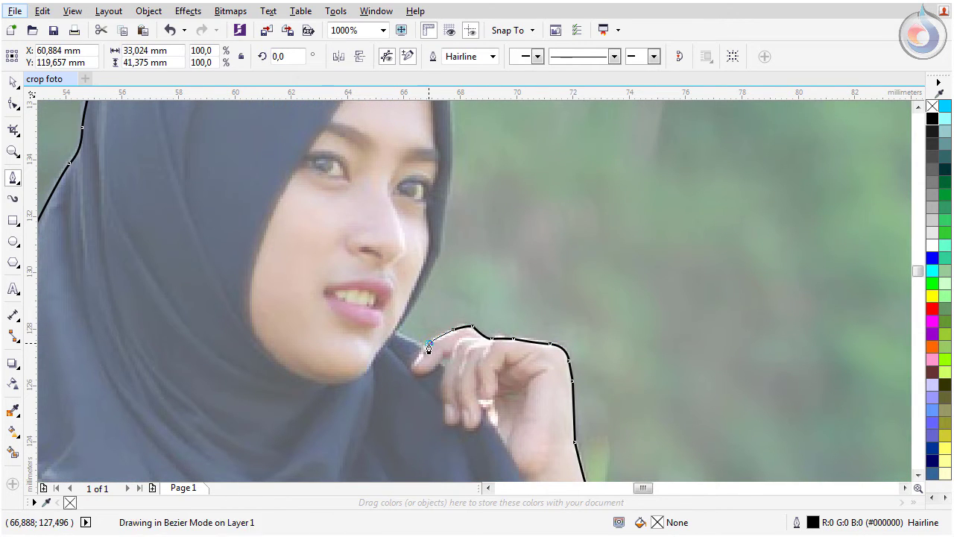
- Trace the headscarf's front edge from the raised hand up alongside the face towards the peak
left_click(393, 333)
left_click(426, 282)
left_click(440, 230)
left_click(448, 179)
scroll(450, 170, "up", 3)
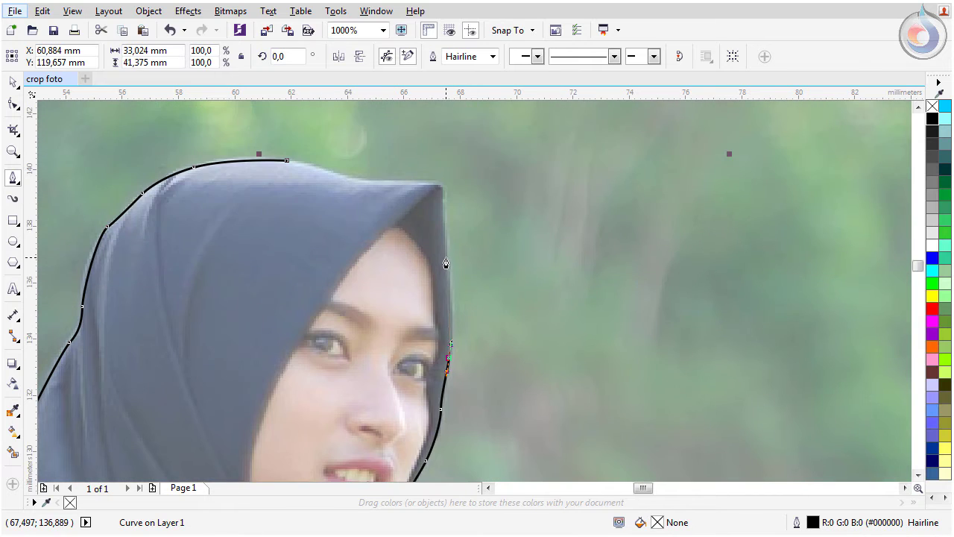
left_click_drag(445, 256, 442, 215)
- Trace around the headscarf's front peak and along its top edge, closing the outline at its starting node
left_click(444, 196)
left_click(431, 185)
left_click(358, 184)
left_click(287, 160)
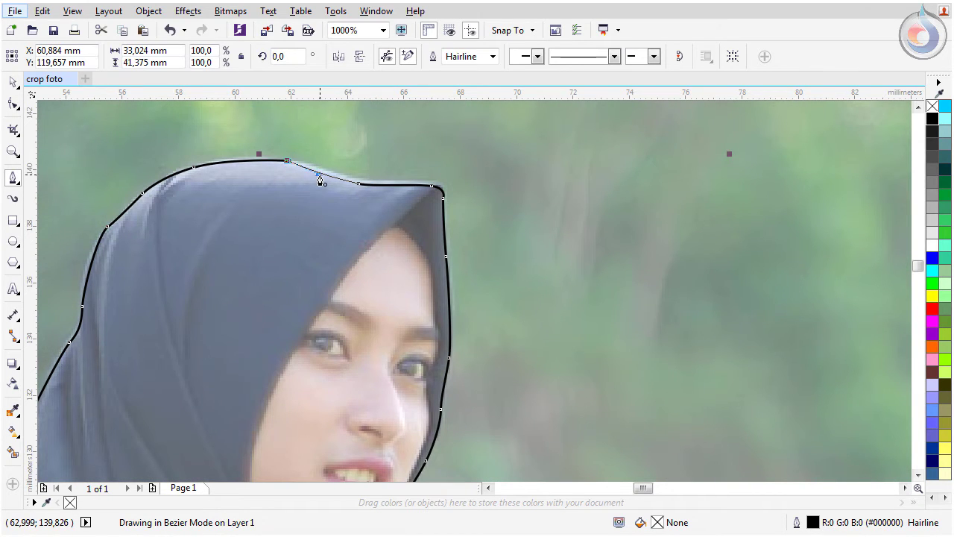
left_click_drag(325, 171, 333, 186)
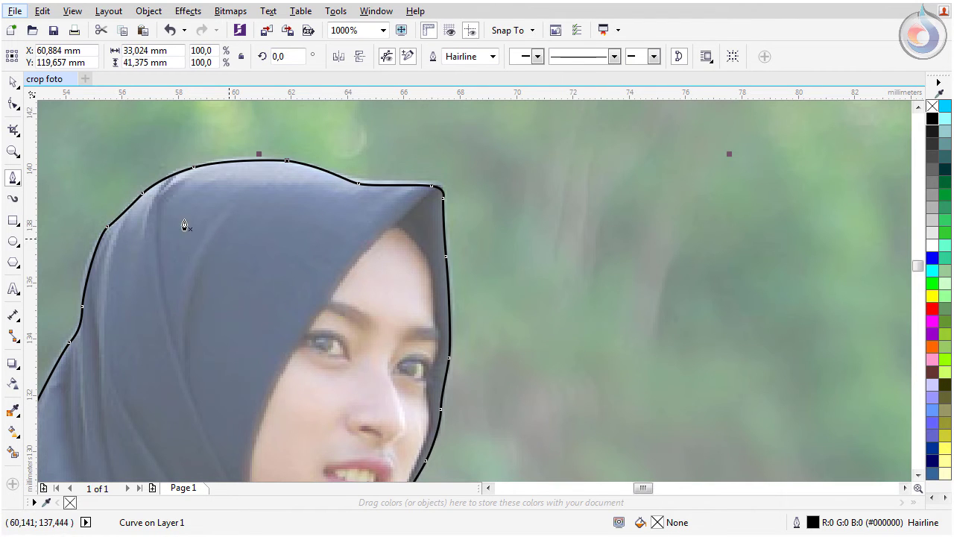
- Select the closed outline together with the photo
left_click(13, 82)
scroll(114, 224, "down", 4)
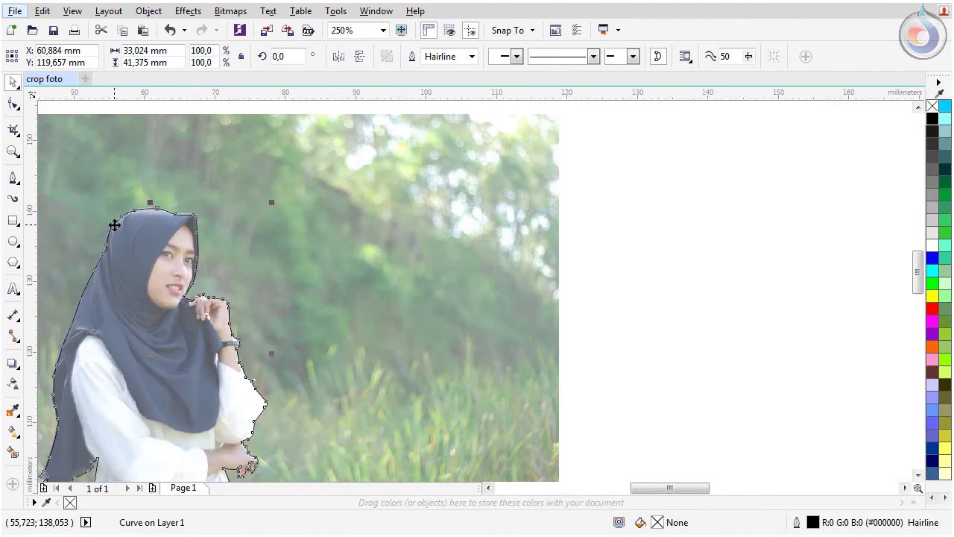
left_click_drag(650, 490, 631, 492)
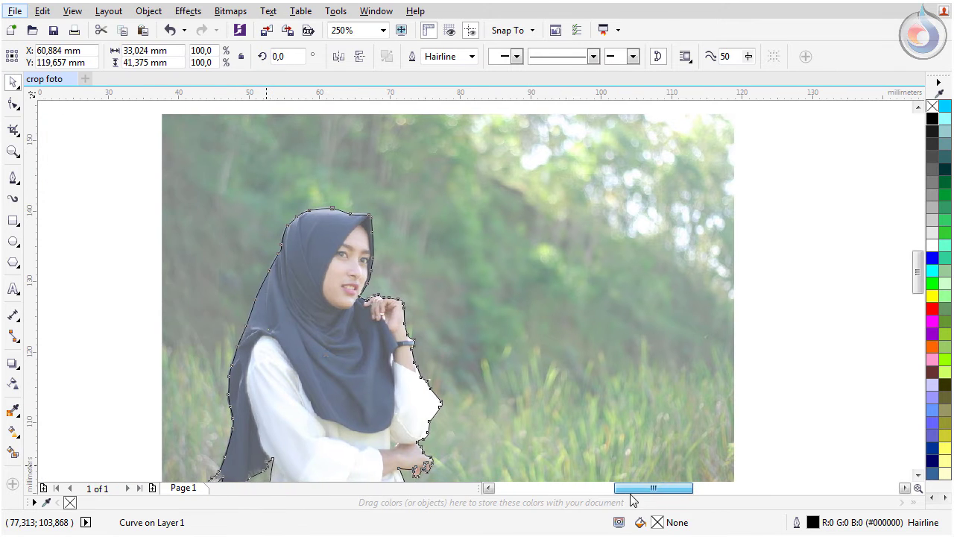
scroll(294, 345, "down", 1)
scroll(292, 355, "up", 1)
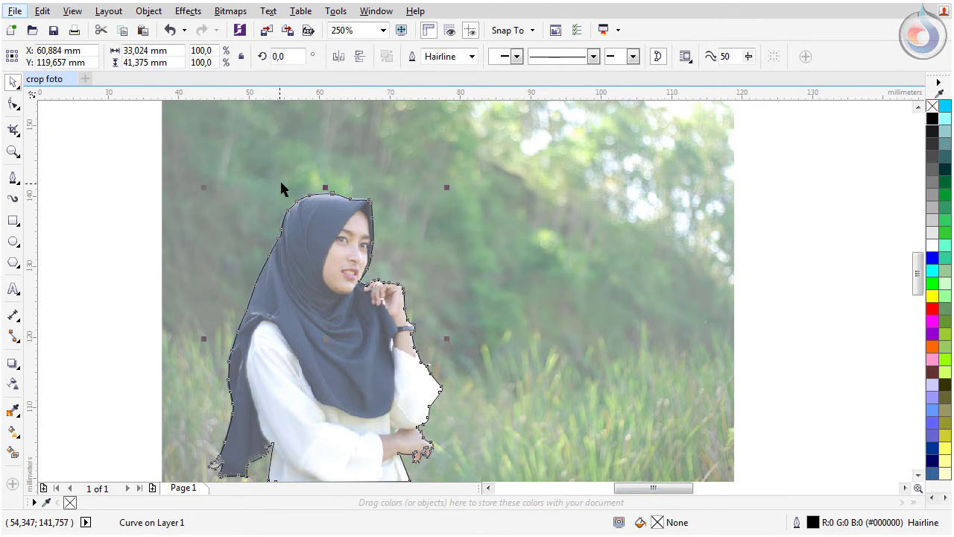
left_click(181, 157, "shift")
- Move the outline node on the back of the lower hand slightly inward onto the skin
scroll(333, 208, "up", 4)
scroll(503, 324, "down", 10)
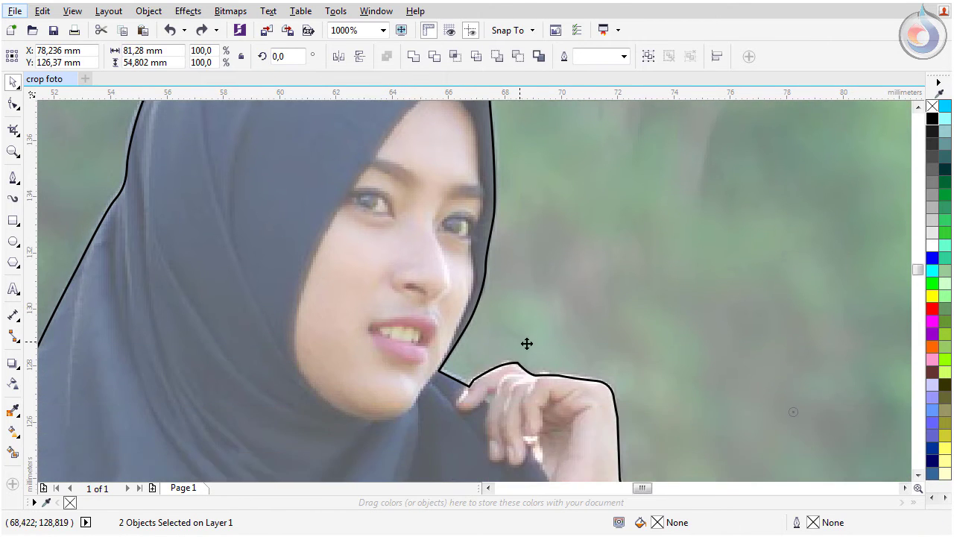
scroll(774, 405, "up", 1)
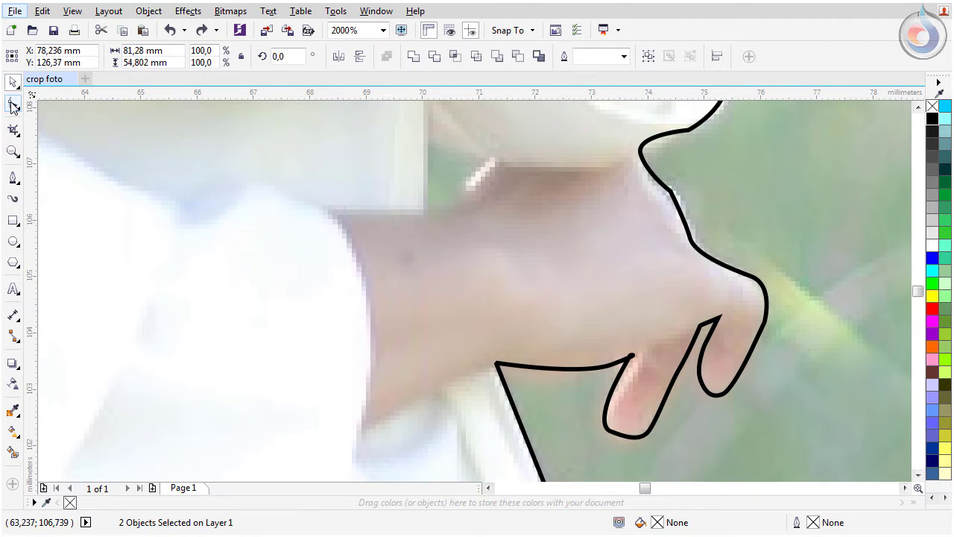
left_click(12, 106)
left_click(670, 195)
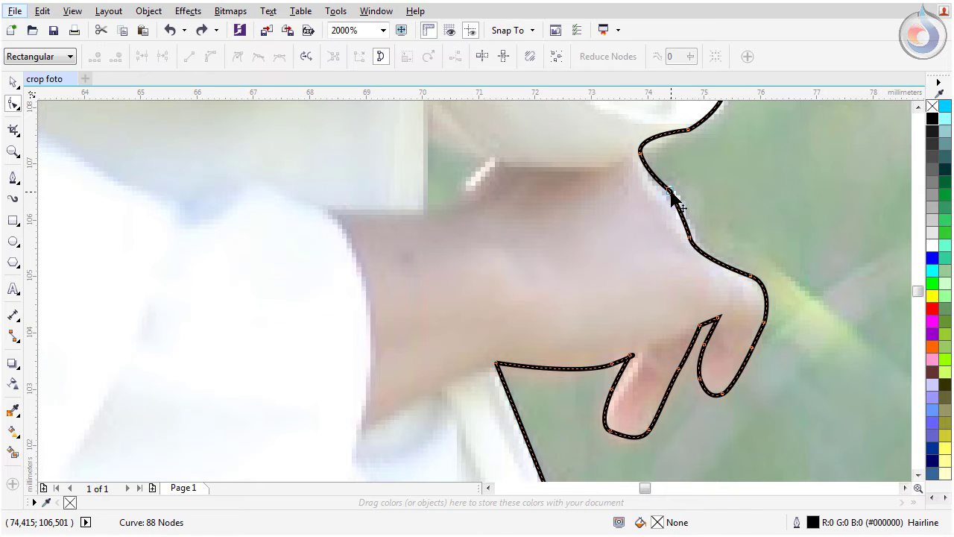
left_click_drag(670, 195, 676, 198)
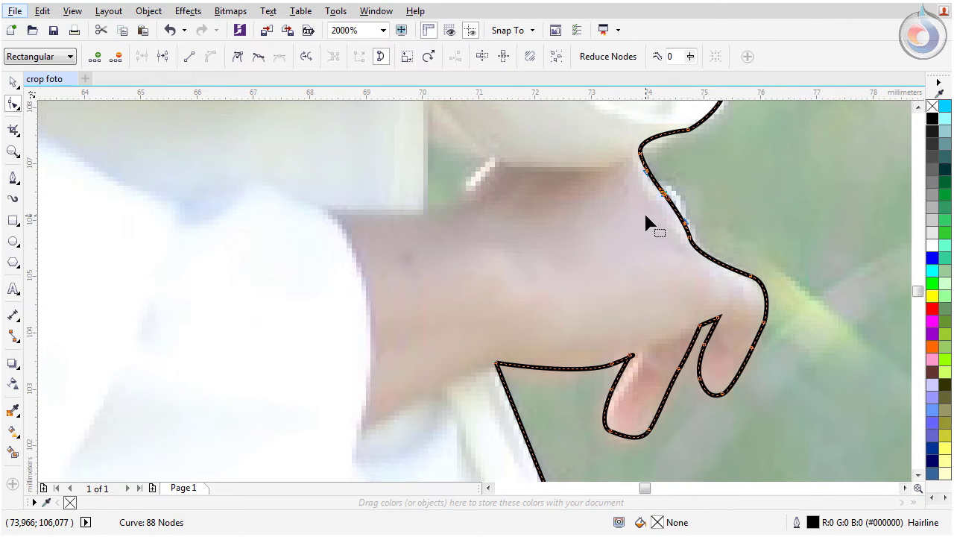
- Move the outline's corner node on the sleeve just below the elbow slightly inward
scroll(673, 173, "down", 1)
scroll(677, 171, "up", 3)
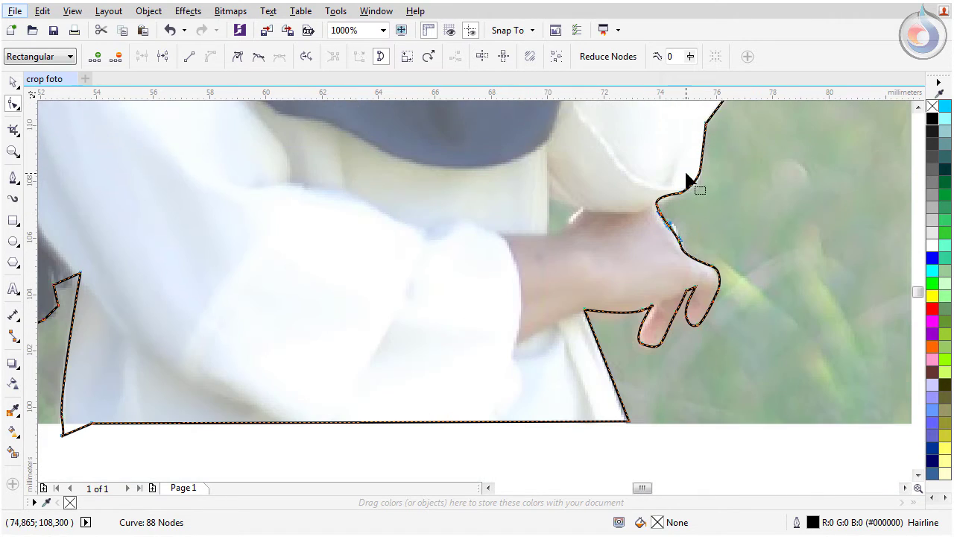
scroll(736, 201, "up", 1)
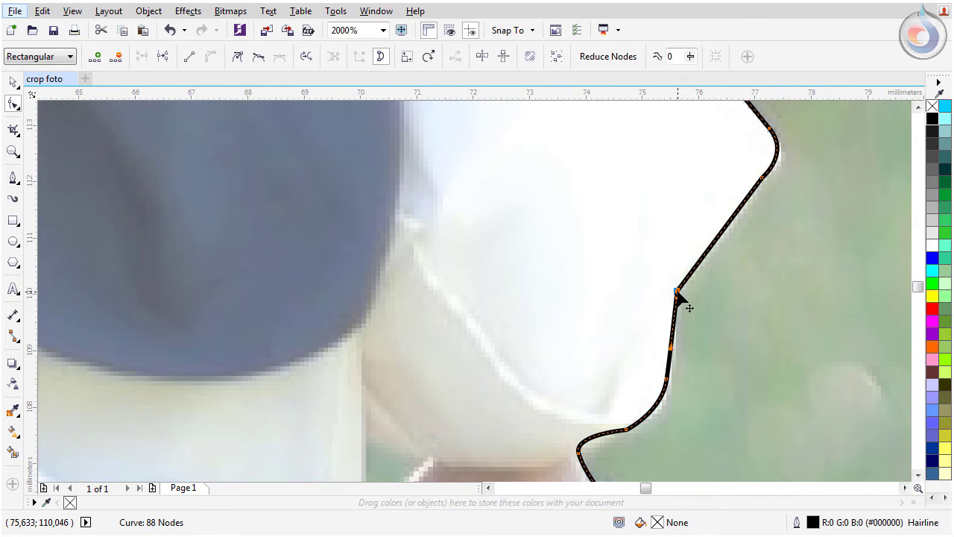
left_click_drag(677, 292, 672, 292)
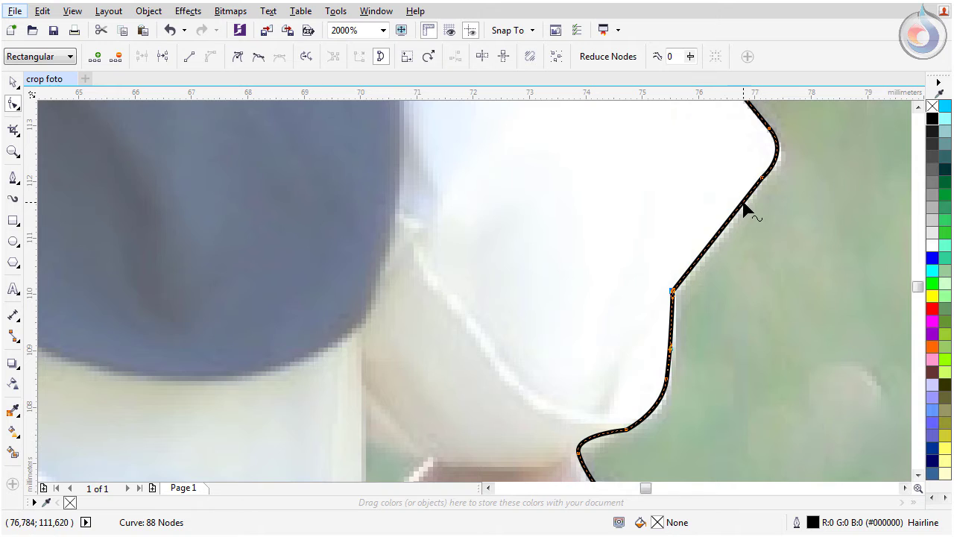
- Shift the two outline nodes on the sleeve above the elbow inward to follow the fabric edge
scroll(750, 209, "up", 3)
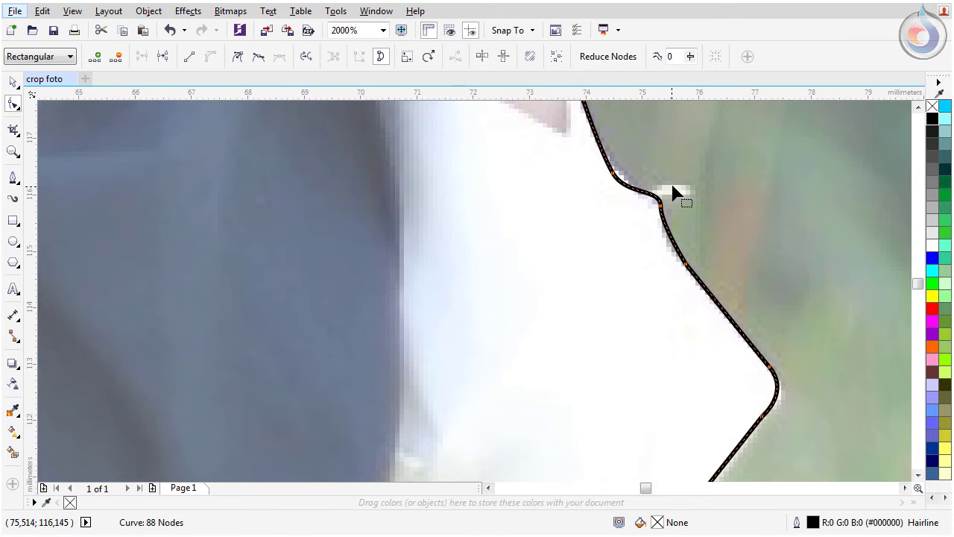
left_click_drag(662, 208, 656, 216)
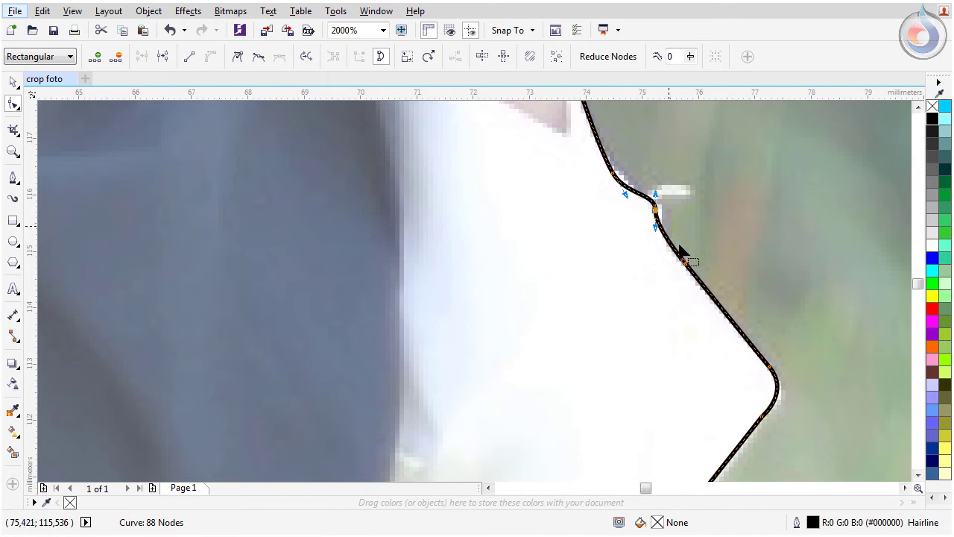
left_click_drag(684, 269, 685, 273)
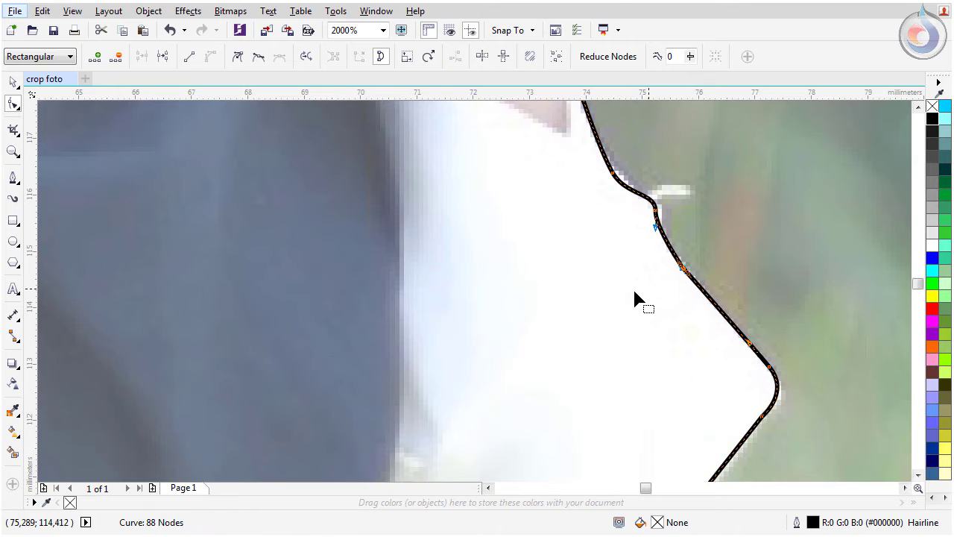
- Select the outline together with the photo and intersect them to cut out the woman
scroll(589, 198, "down", 2)
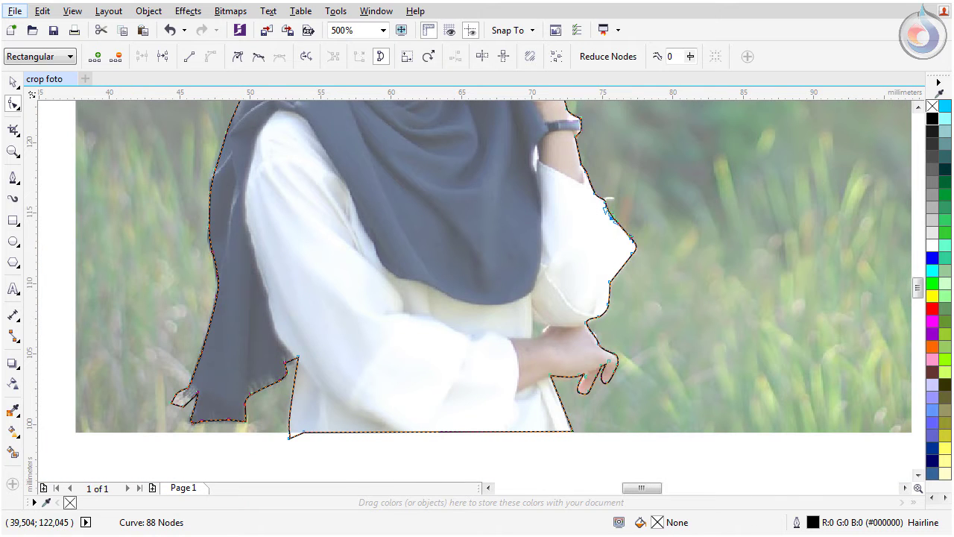
left_click(13, 83)
scroll(121, 145, "down", 1)
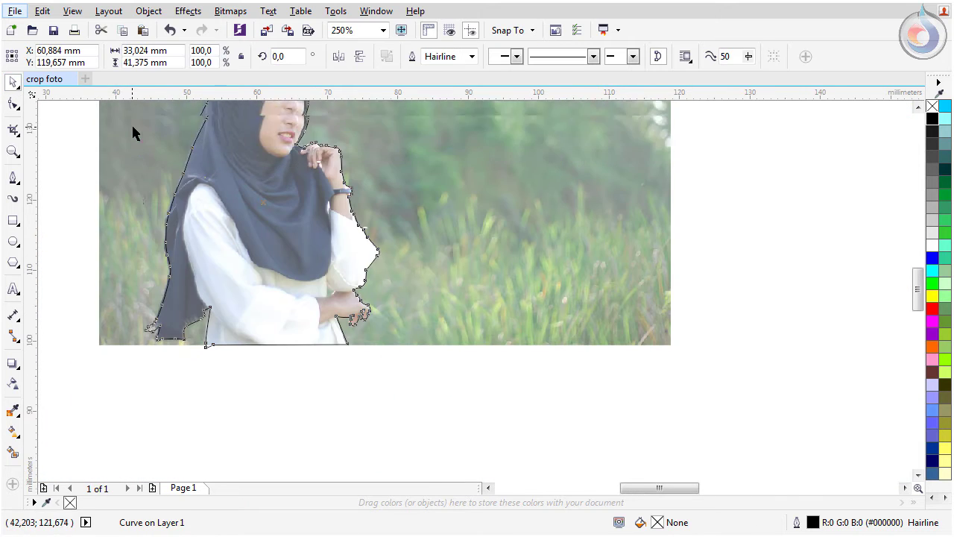
scroll(147, 141, "down", 1)
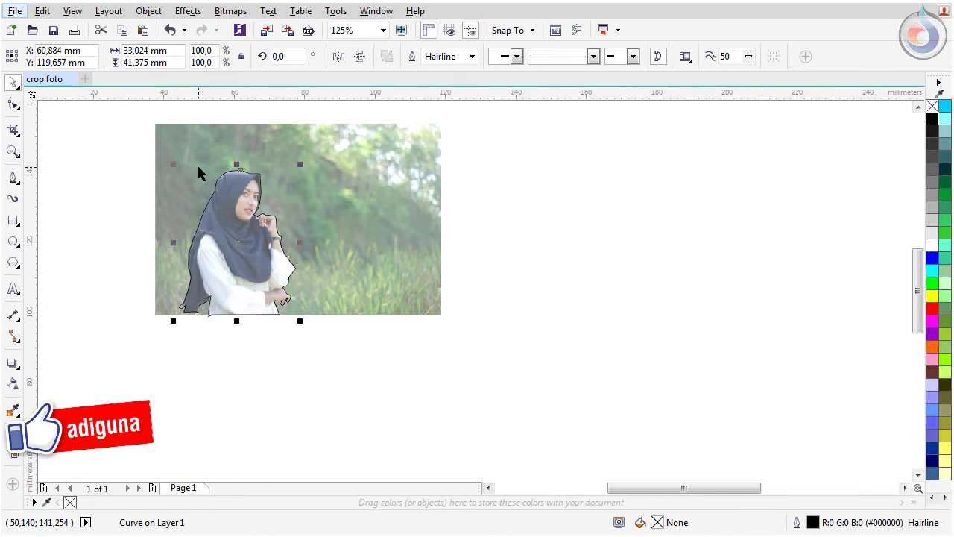
key("F4")
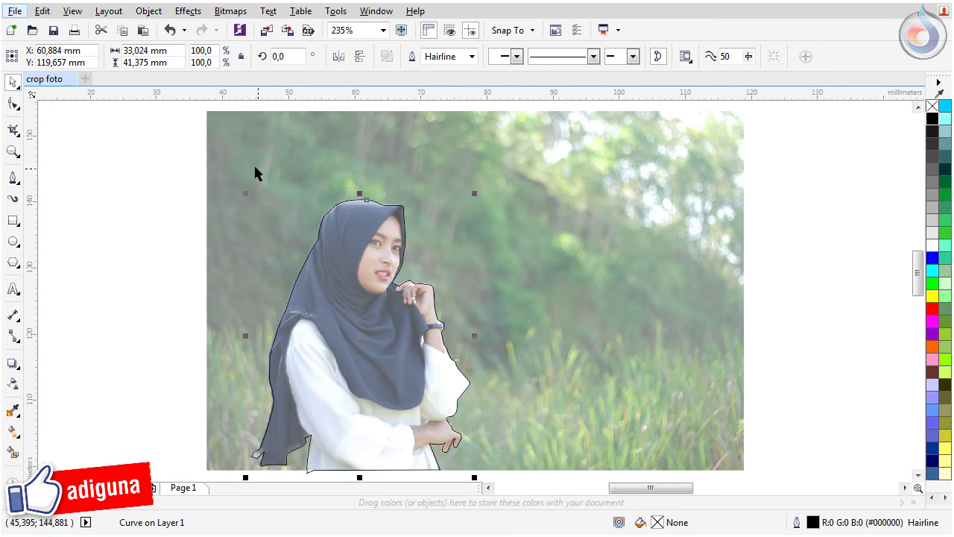
left_click(217, 190, "shift")
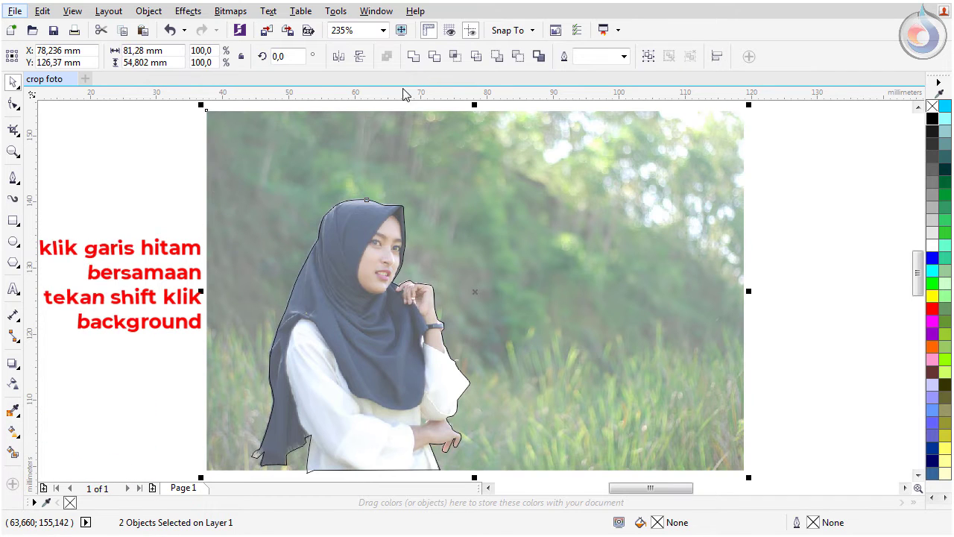
left_click(455, 56)
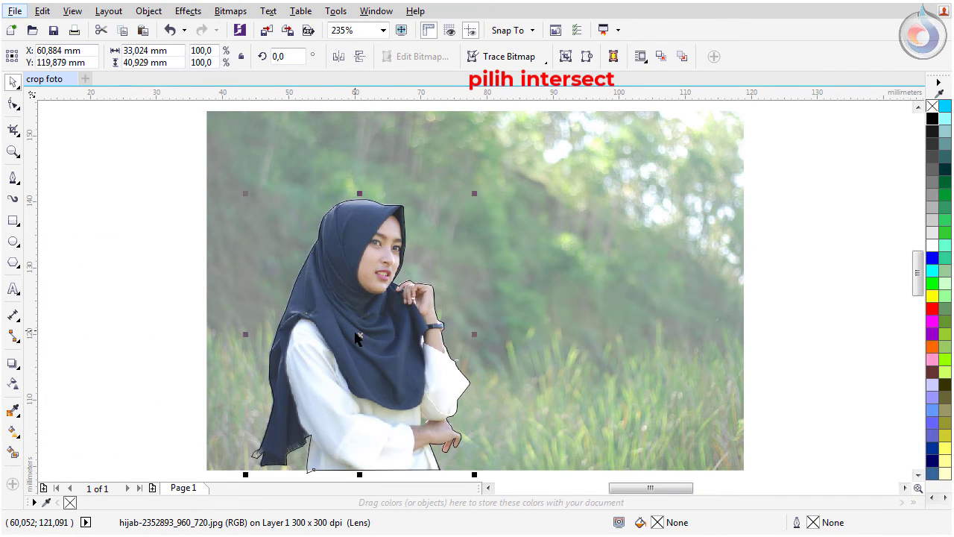
- Move the cutout clear of the photo, and delete the original photo and the leftover outline curve
left_click_drag(361, 337, 814, 349)
left_click_drag(632, 304, 508, 314)
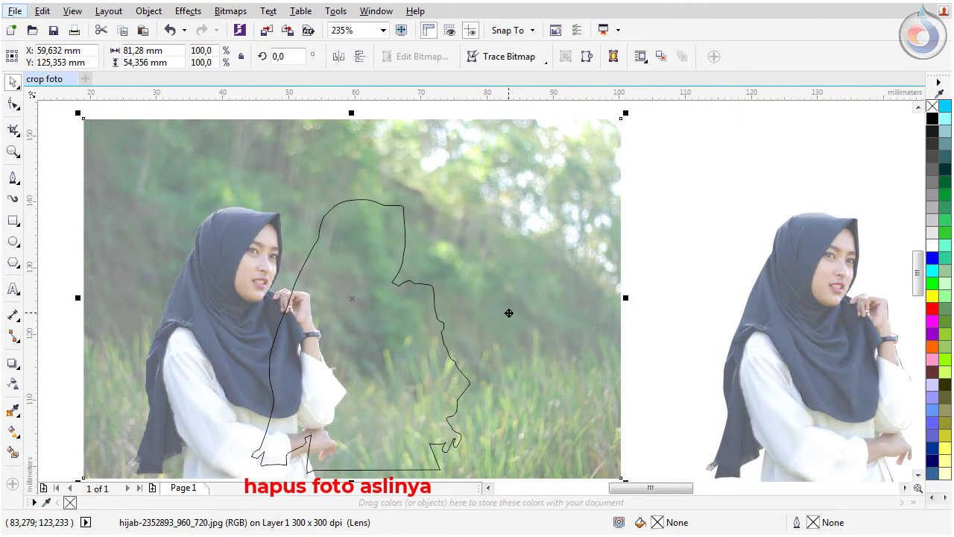
key("Delete")
left_click(385, 266)
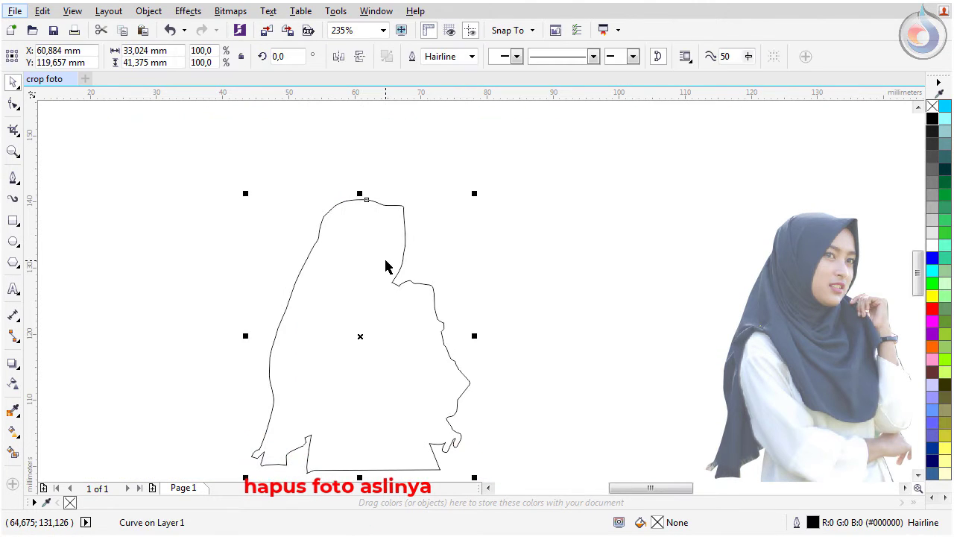
- Move the cutout back to the cleared area and remove its transparency
left_click_drag(789, 304, 300, 245)
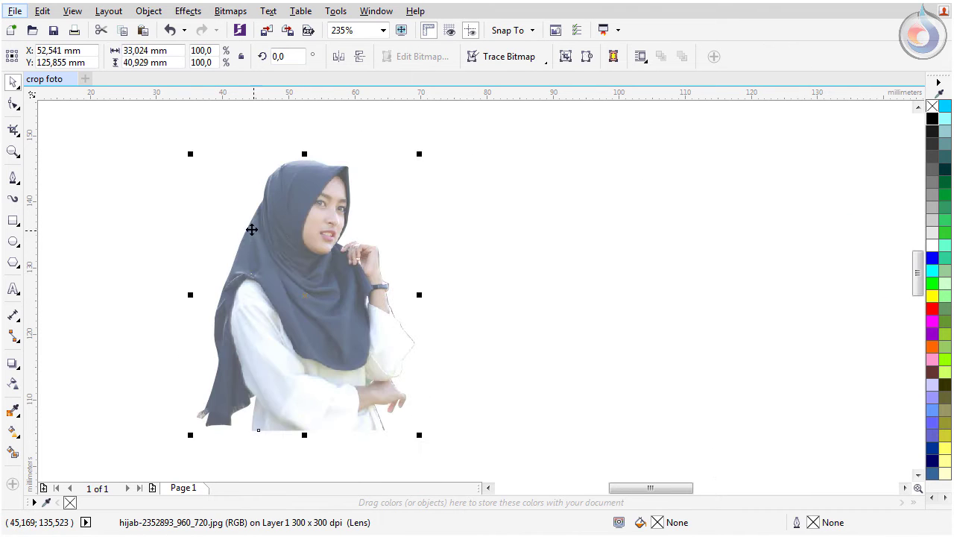
left_click(12, 382)
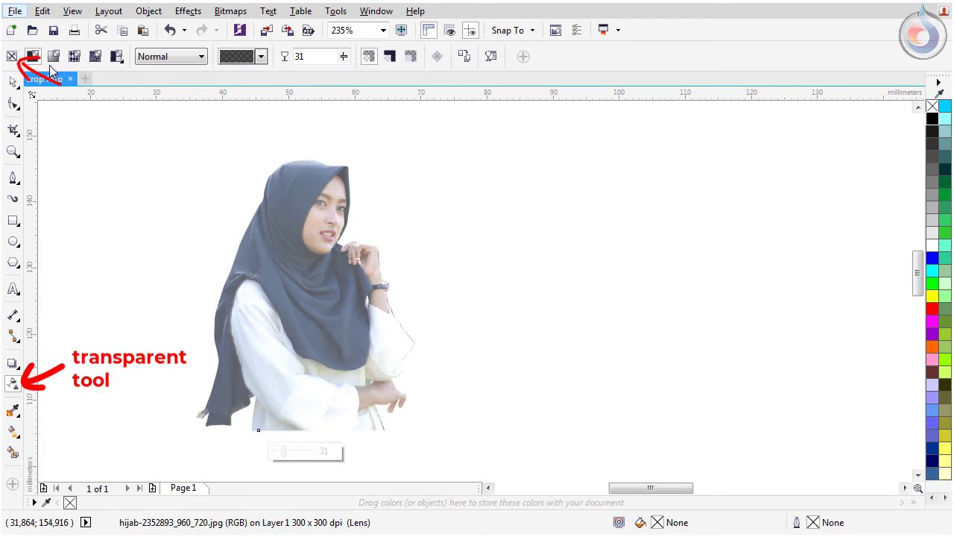
left_click(12, 56)
left_click(12, 82)
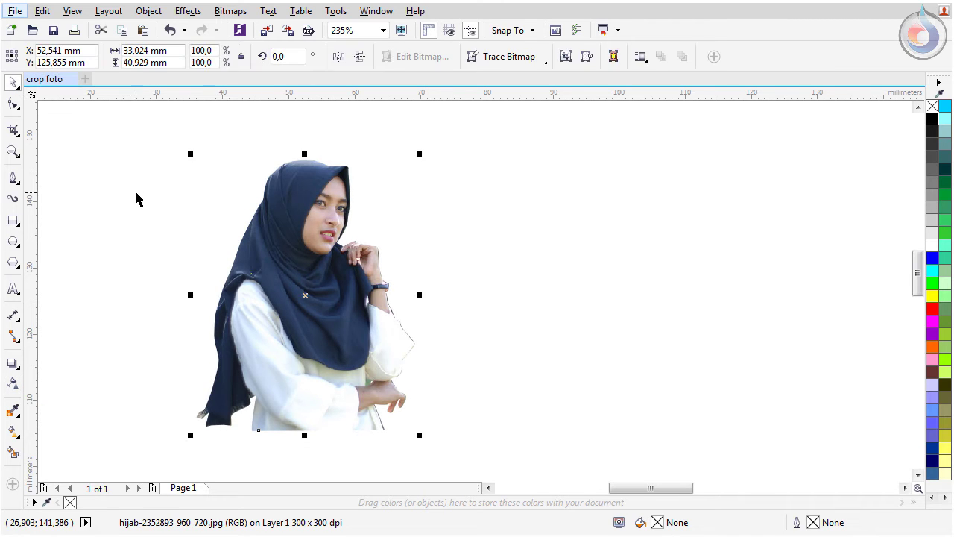
left_click(112, 205)
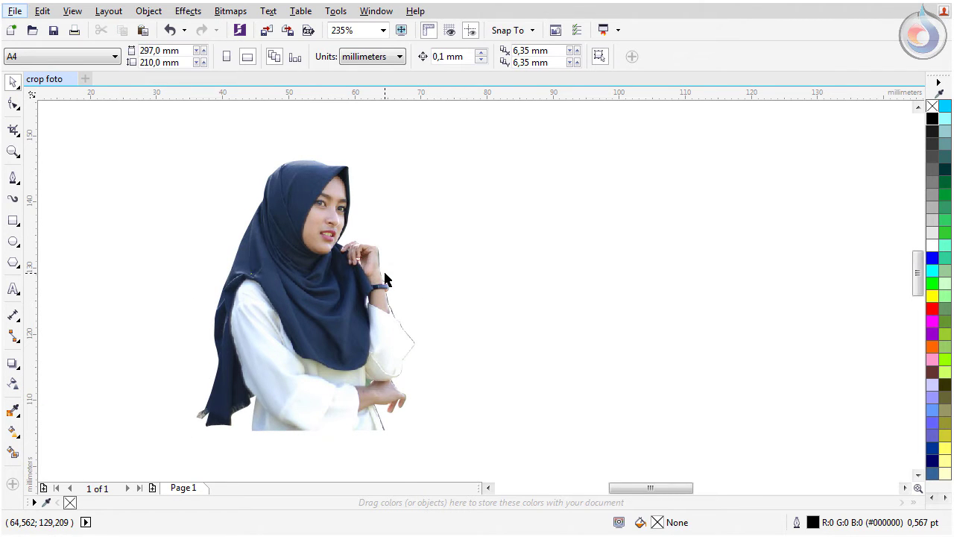
- Examine the cutout's edge and nodes around the wristwatch and the raised arm's sleeve
scroll(385, 279, "up", 2)
scroll(400, 365, "up", 2)
left_click(347, 338)
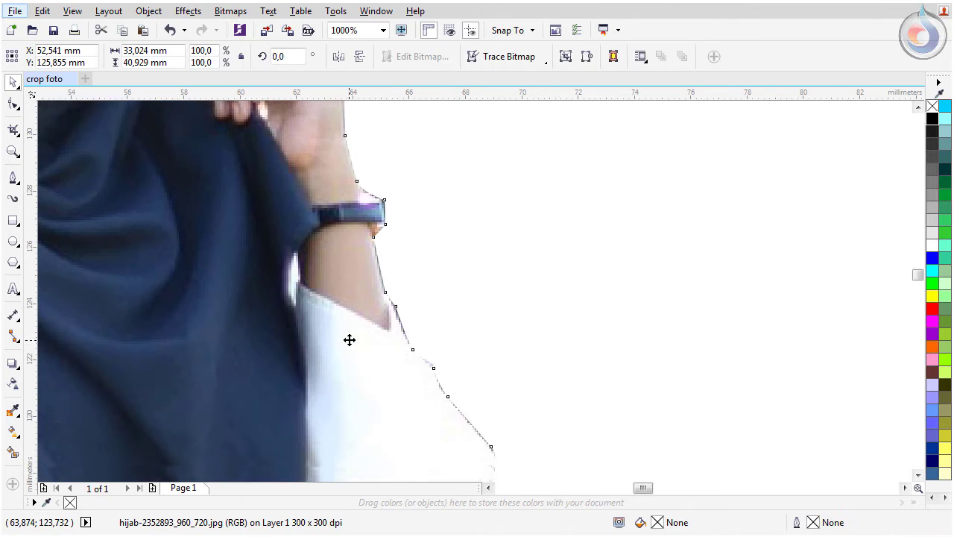
scroll(159, 206, "down", 1)
left_click(13, 104)
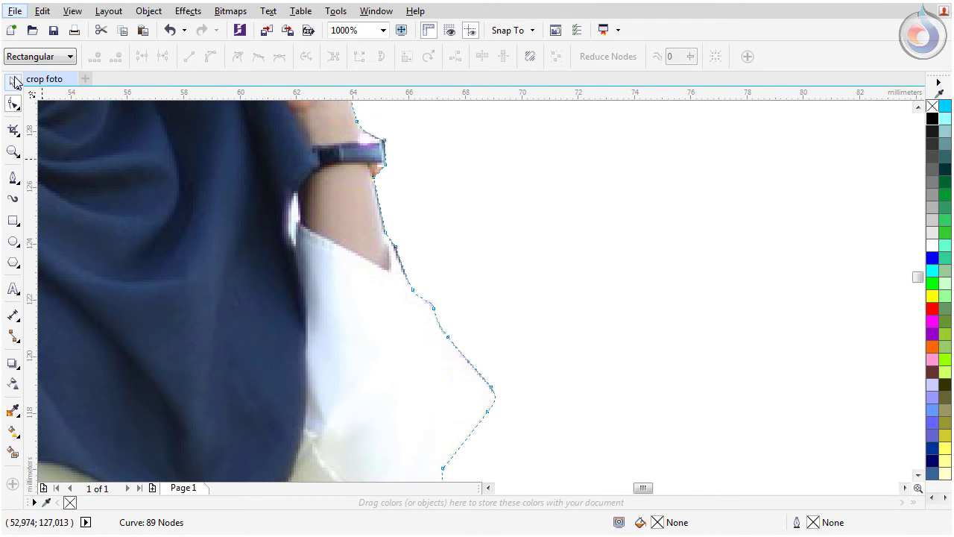
key("space")
scroll(142, 176, "down", 2)
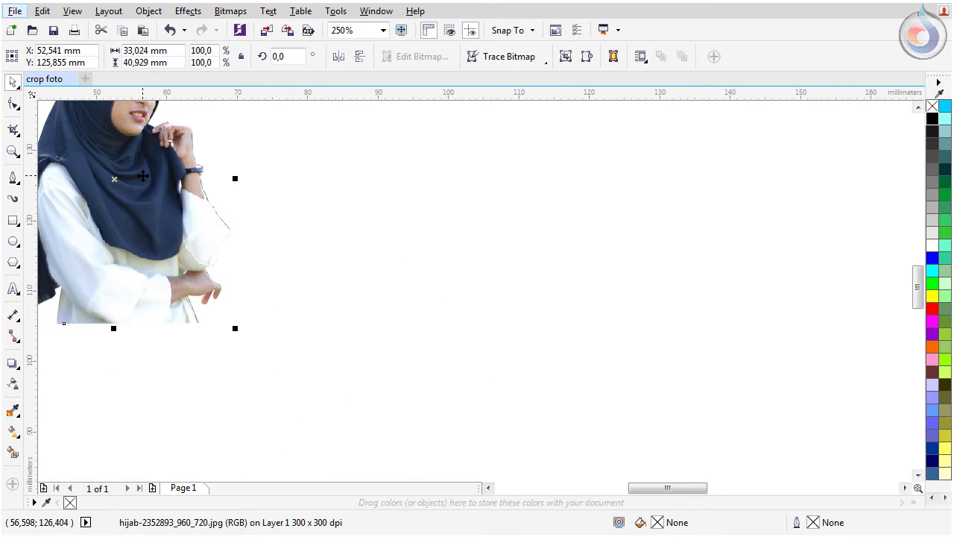
scroll(347, 228, "down", 4)
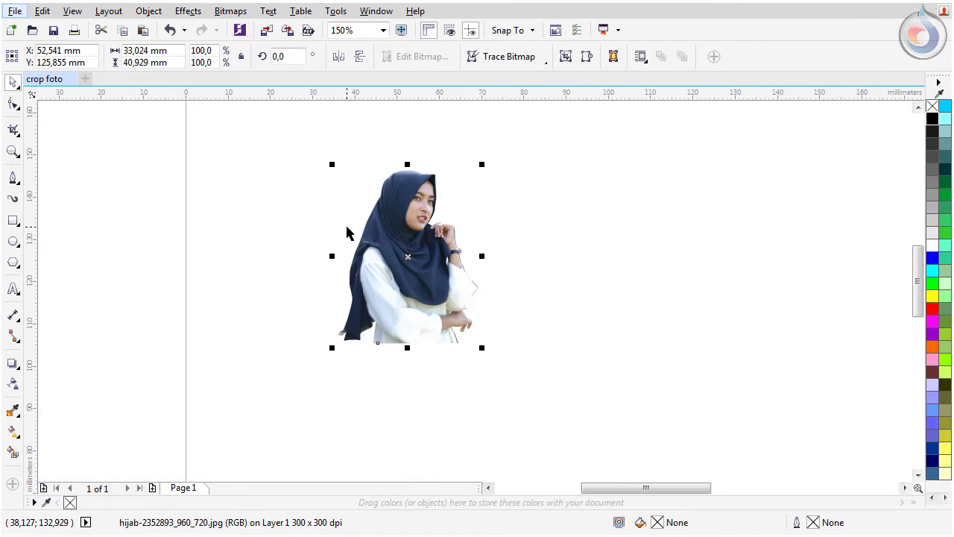
- Import the spring-276014_960_720 photo into the document with the cutout
left_click(602, 272)
scroll(589, 298, "up", 3)
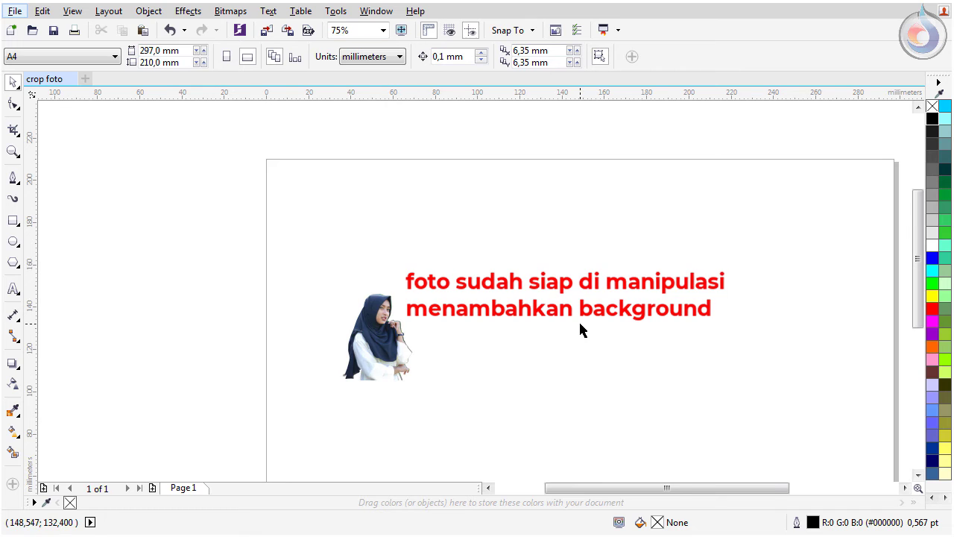
scroll(579, 320, "up", 1)
scroll(439, 381, "down", 1)
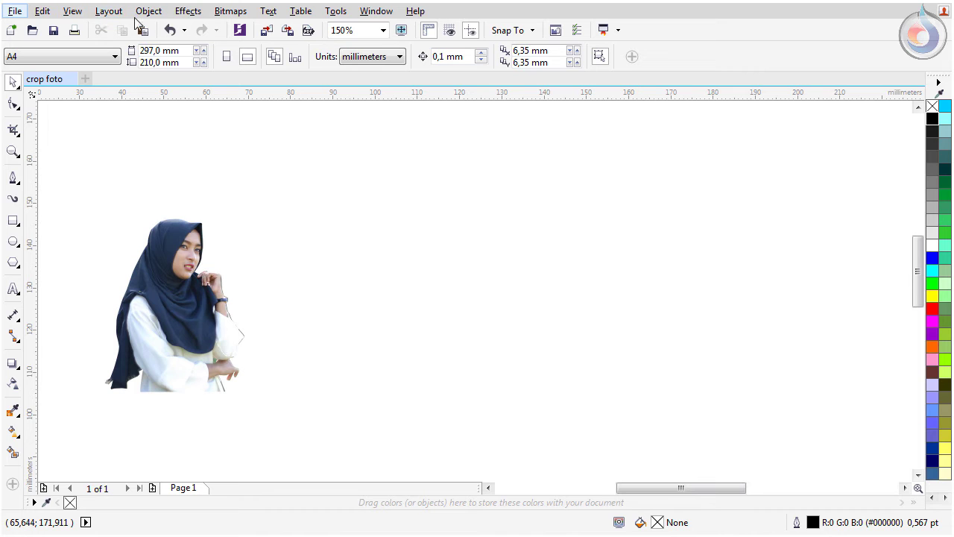
left_click(24, 16)
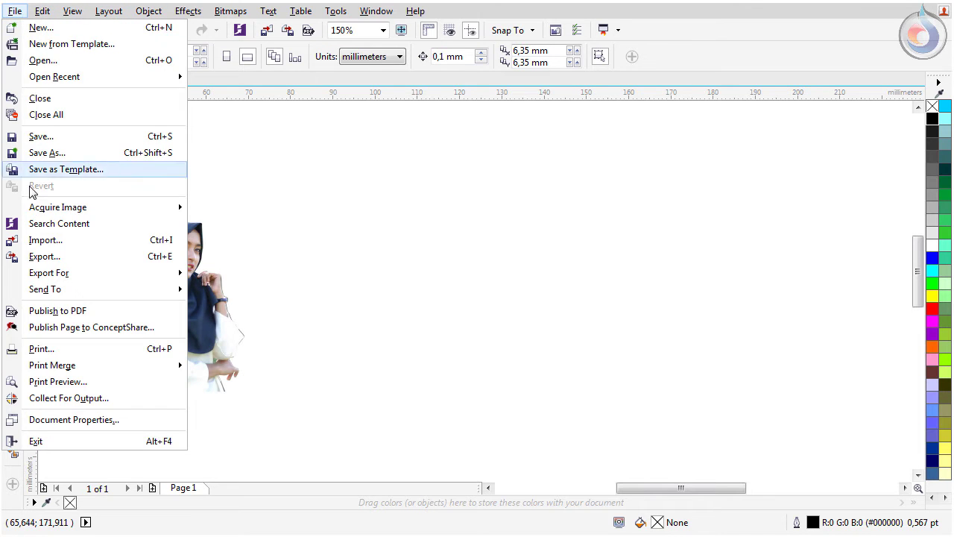
left_click(40, 240)
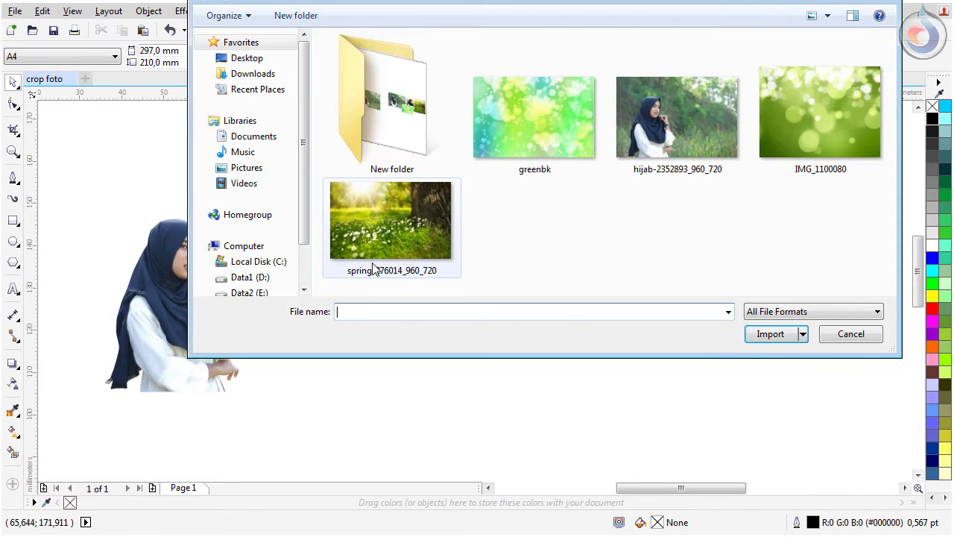
left_click(429, 234)
left_click(768, 334)
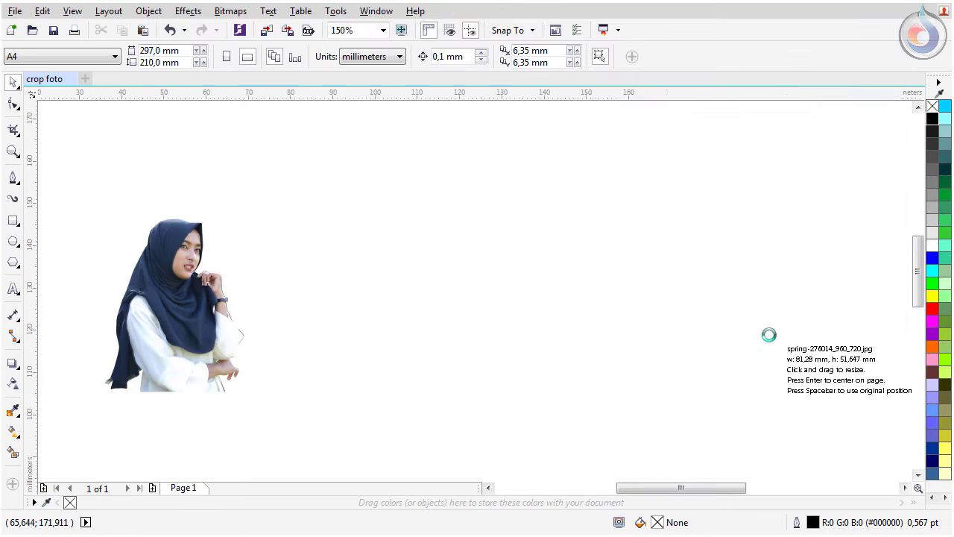
- Place the spring photo on the page beside the woman and enlarge it to serve as the background
left_click(147, 186)
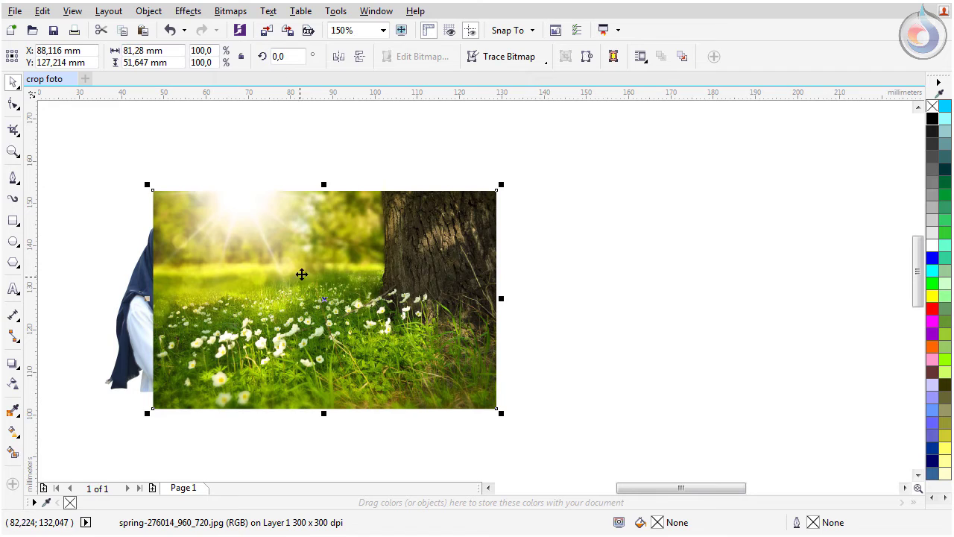
left_click_drag(300, 273, 411, 279)
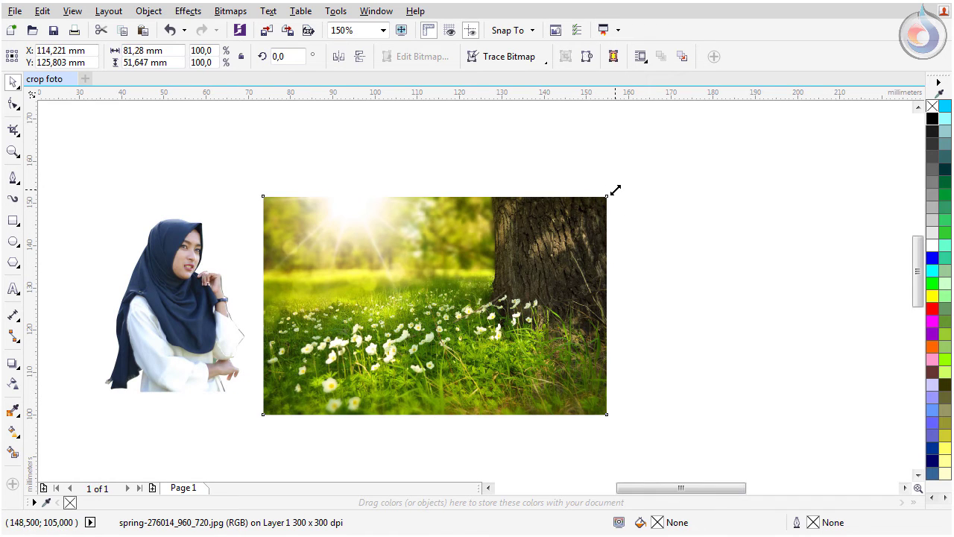
left_click_drag(615, 187, 709, 155)
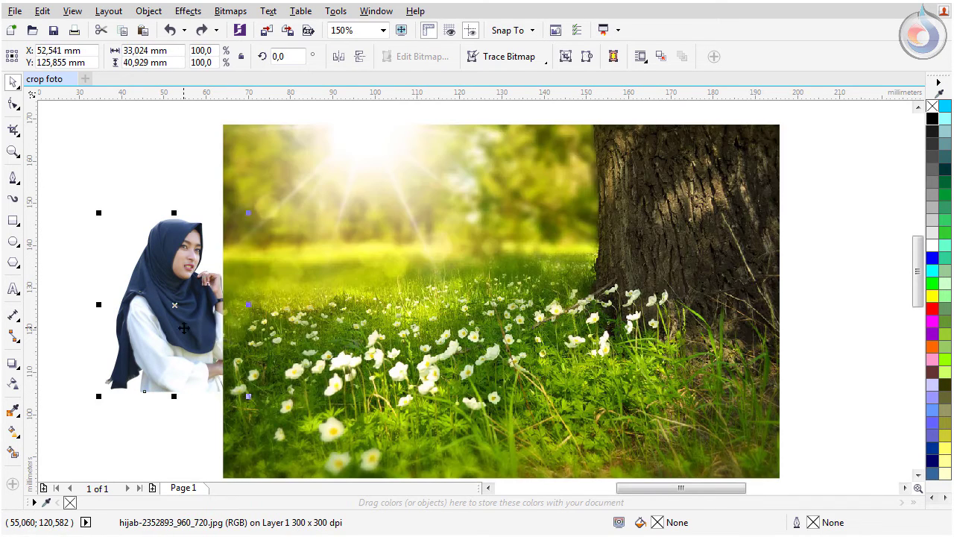
- Bring the woman cutout in front of the spring photo and enlarge it to about 50 × 62 mm at the photo's lower-left corner
left_click_drag(189, 325, 226, 397)
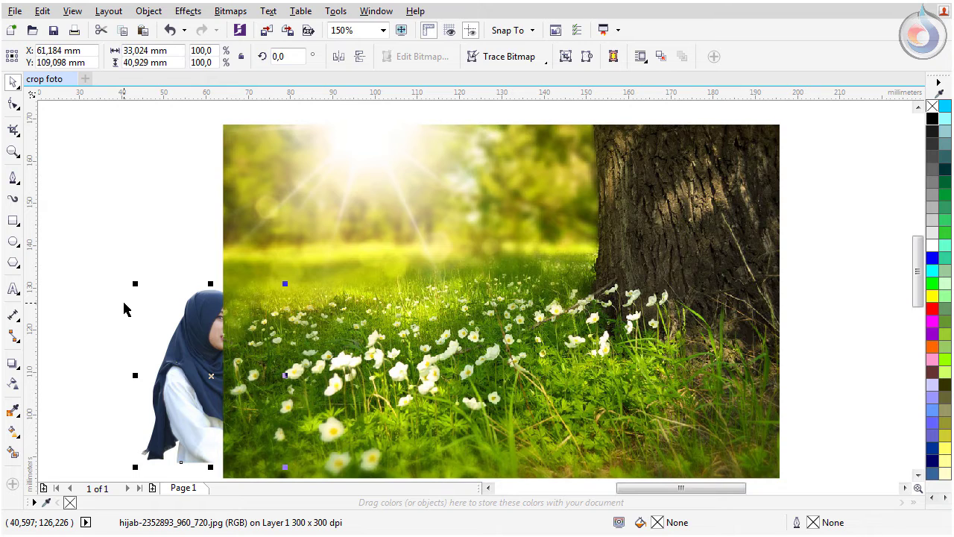
key("shift+Page_Up")
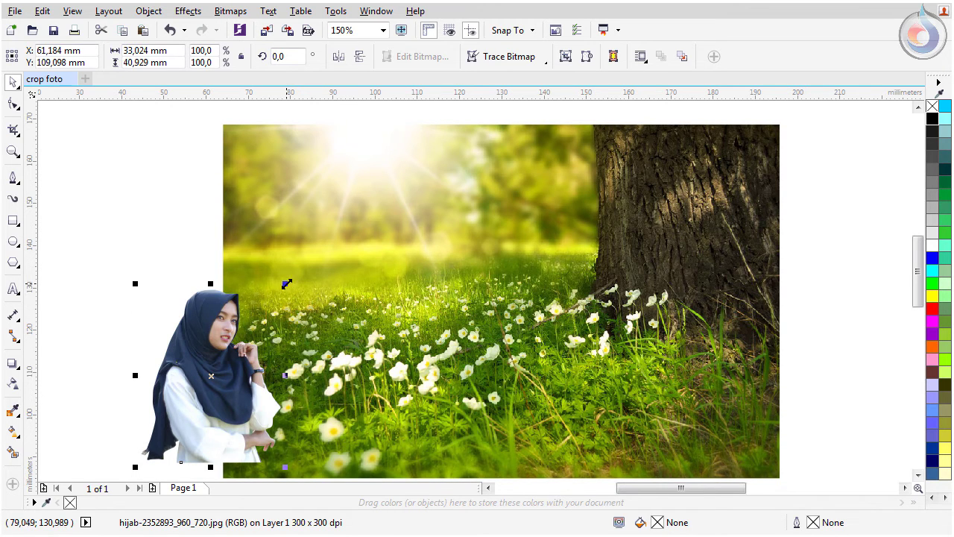
left_click_drag(287, 284, 362, 191)
left_click_drag(196, 295, 237, 303)
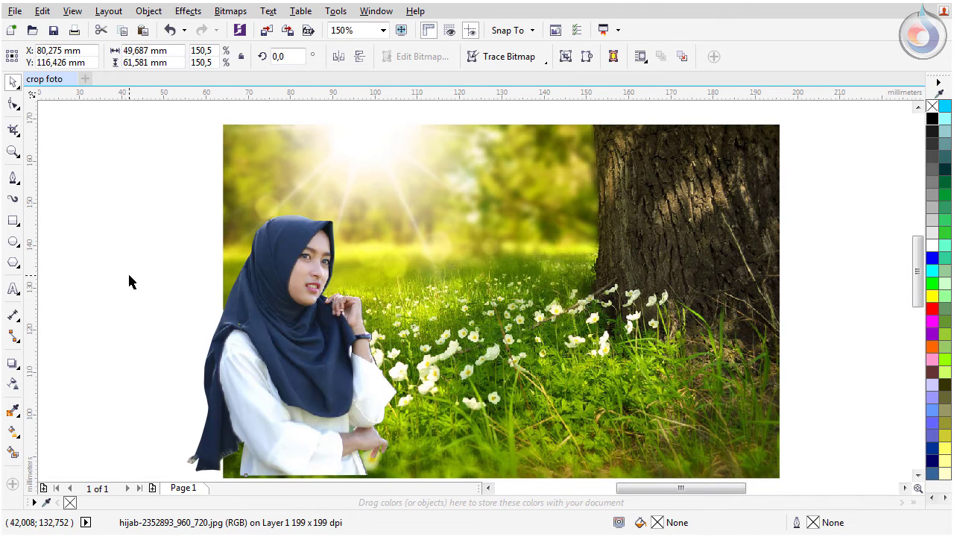
- Enlarge the cutout further to about 57 × 71 mm and align its lower edge with the background's bottom edge
left_click(129, 281)
key("F3")
key("z")
left_click_drag(205, 190, 621, 416)
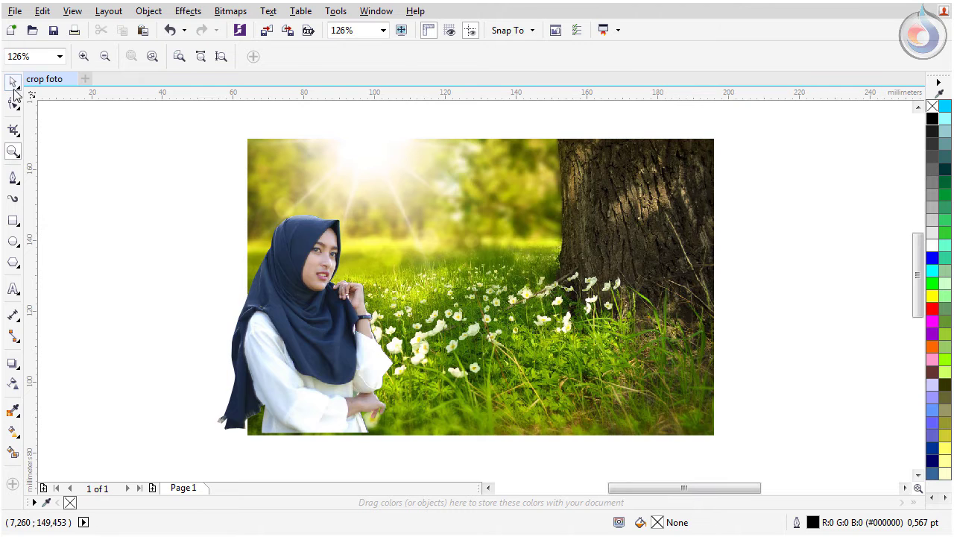
left_click(13, 87)
left_click(323, 357)
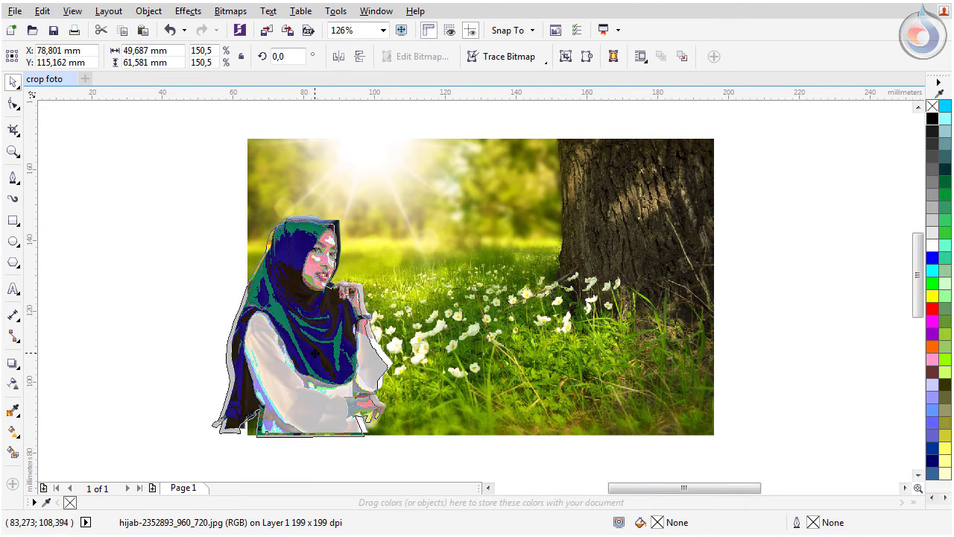
left_click_drag(390, 212, 418, 177)
left_click_drag(334, 291, 326, 308)
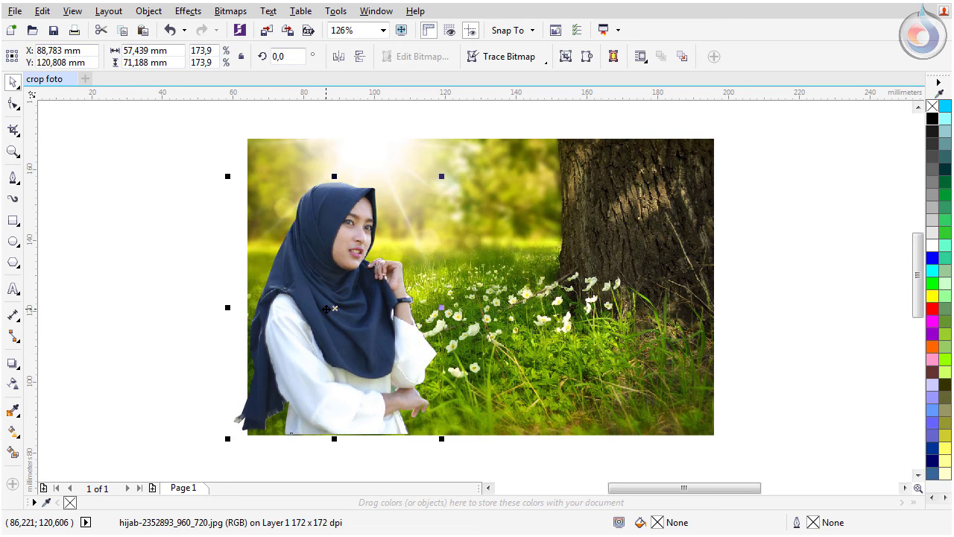
left_click(199, 297)
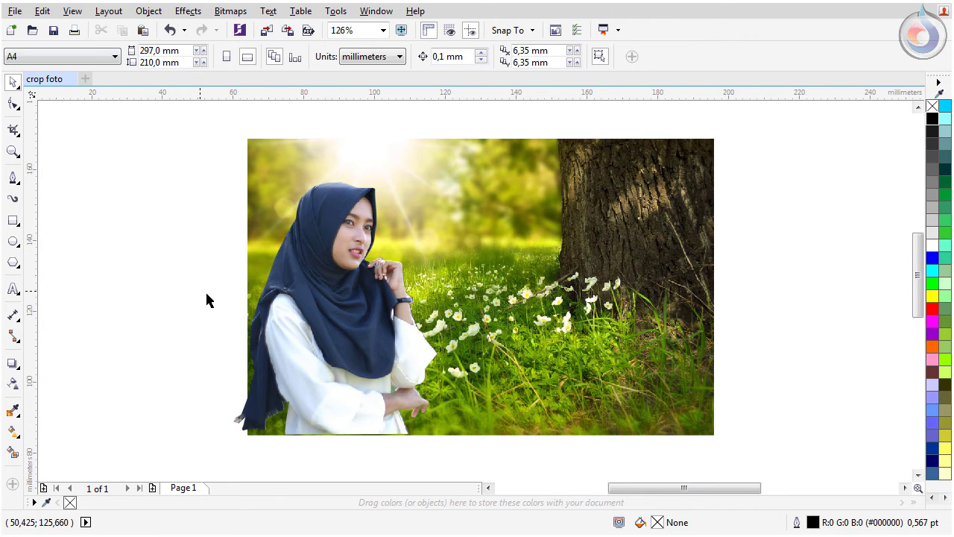
- Import the greenbk image as an overlay for the composition
key("F4")
left_click(14, 10)
left_click(45, 241)
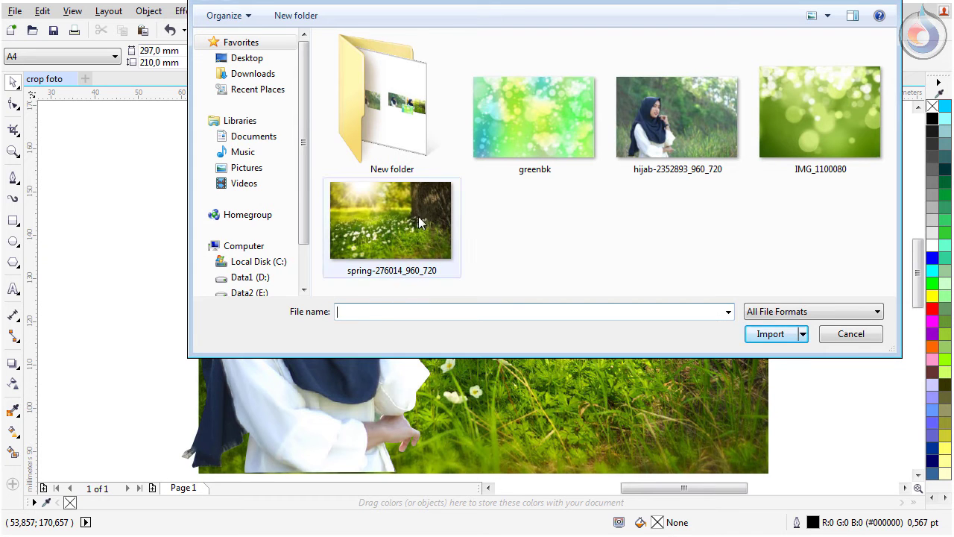
left_click(549, 170)
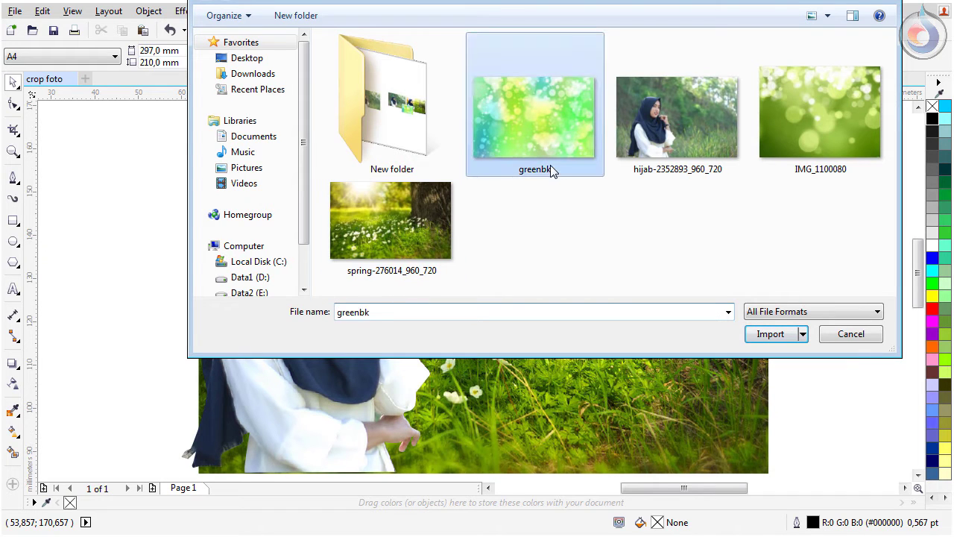
left_click(757, 336)
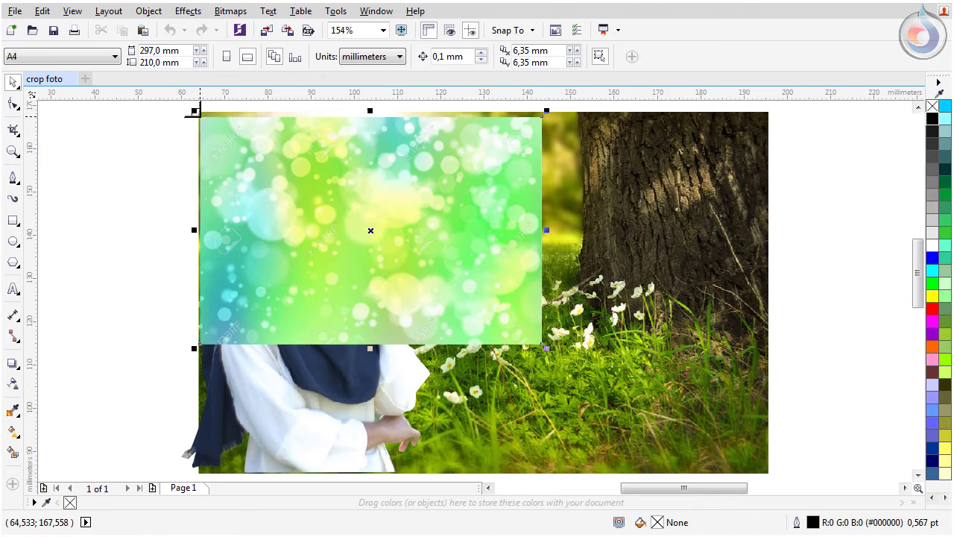
- Place the greenbk image at the background's upper-left corner and scale it down to about 74 × 49 mm
left_click(200, 116)
left_click_drag(214, 207, 236, 202)
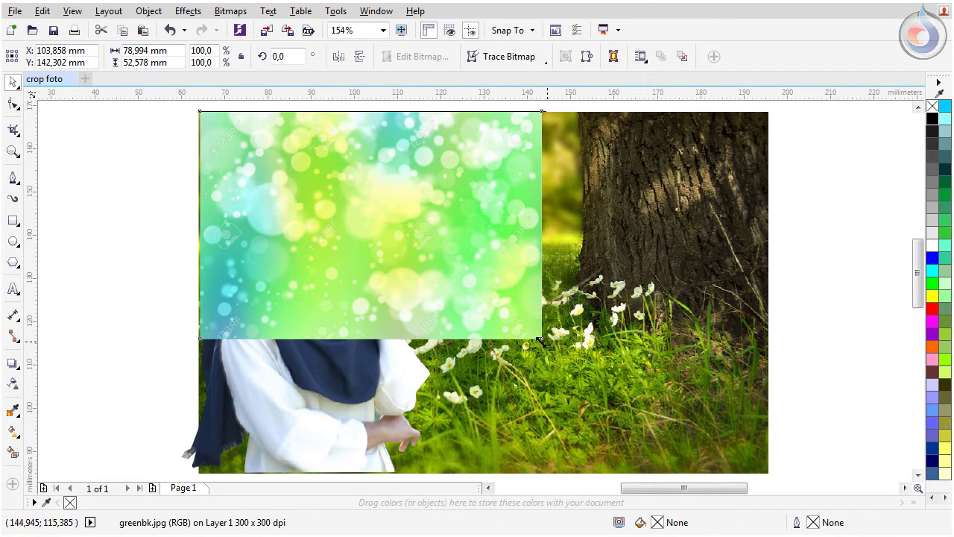
left_click_drag(547, 344, 525, 340)
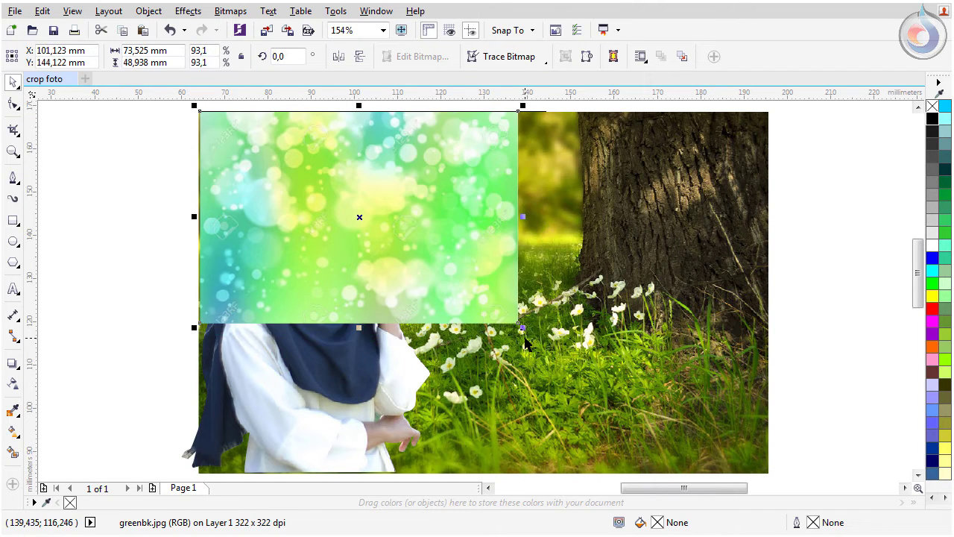
- Apply a linear fountain transparency to the greenbk overlay, fading upward from the woman's chin at about 94°
left_click(13, 385)
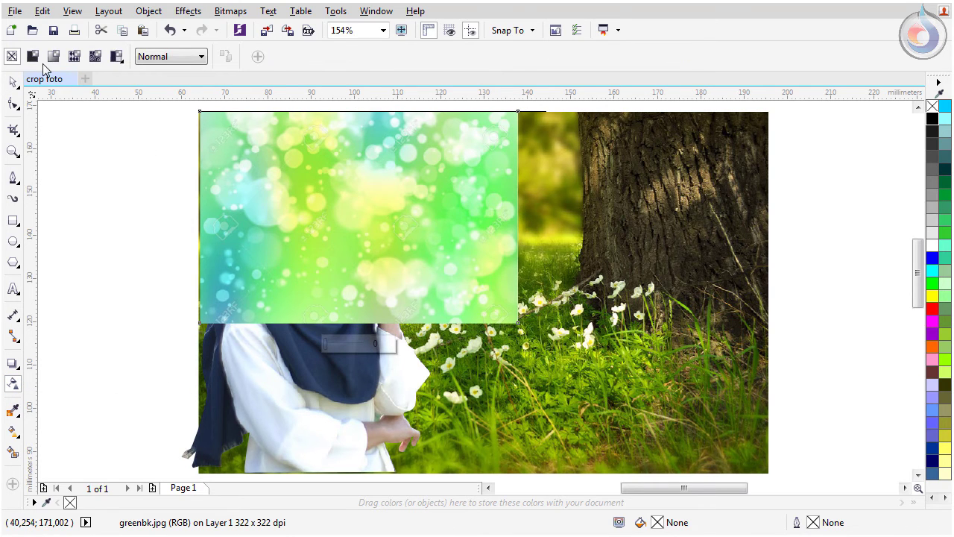
left_click(33, 57)
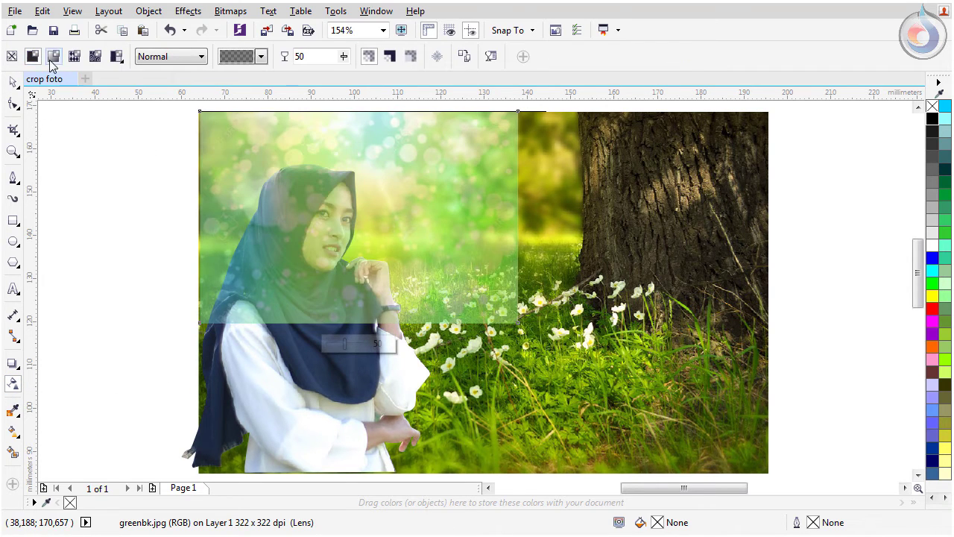
left_click(53, 58)
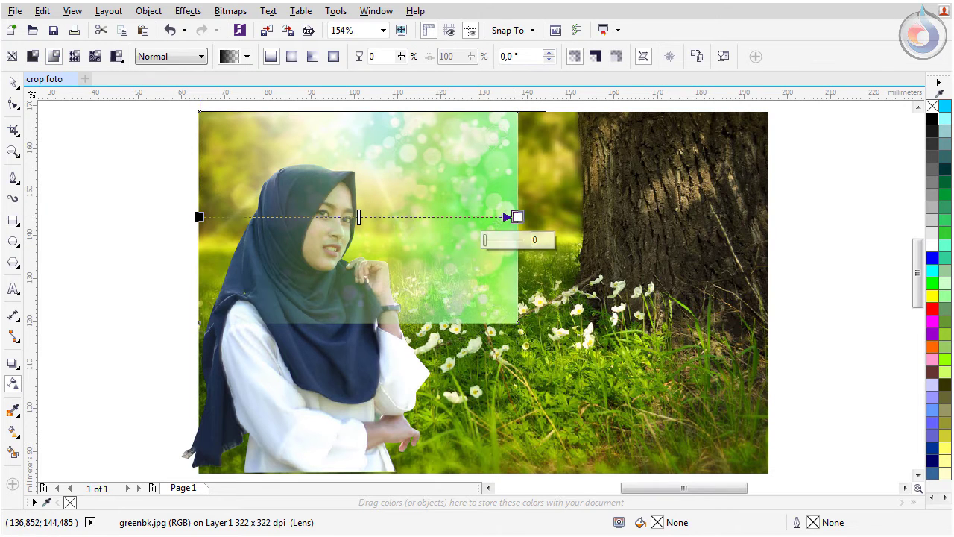
left_click_drag(510, 216, 337, 132)
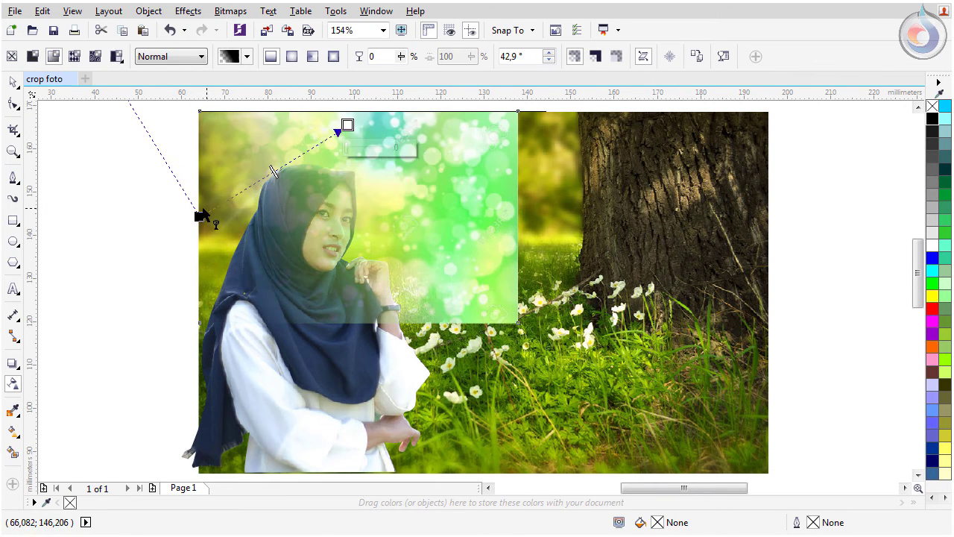
left_click_drag(202, 217, 348, 266)
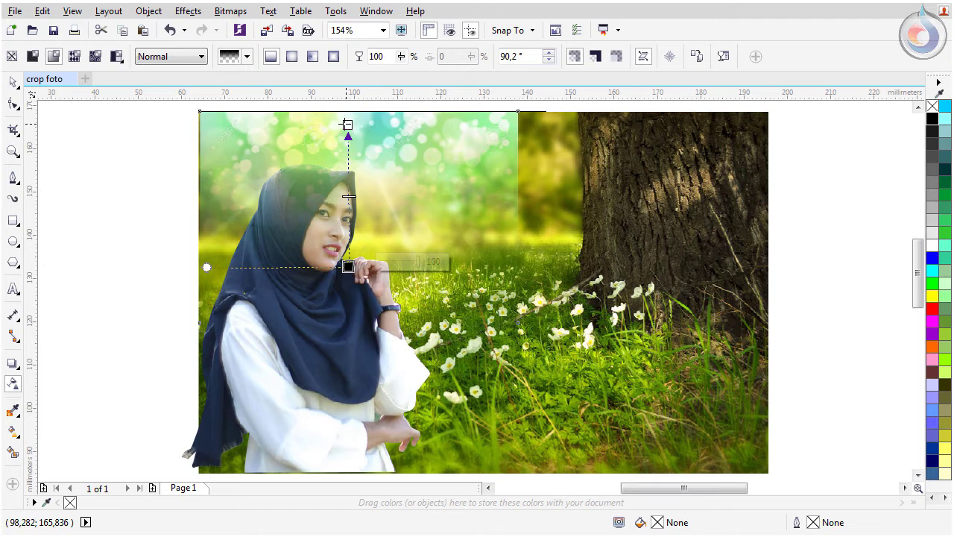
left_click_drag(348, 124, 335, 124)
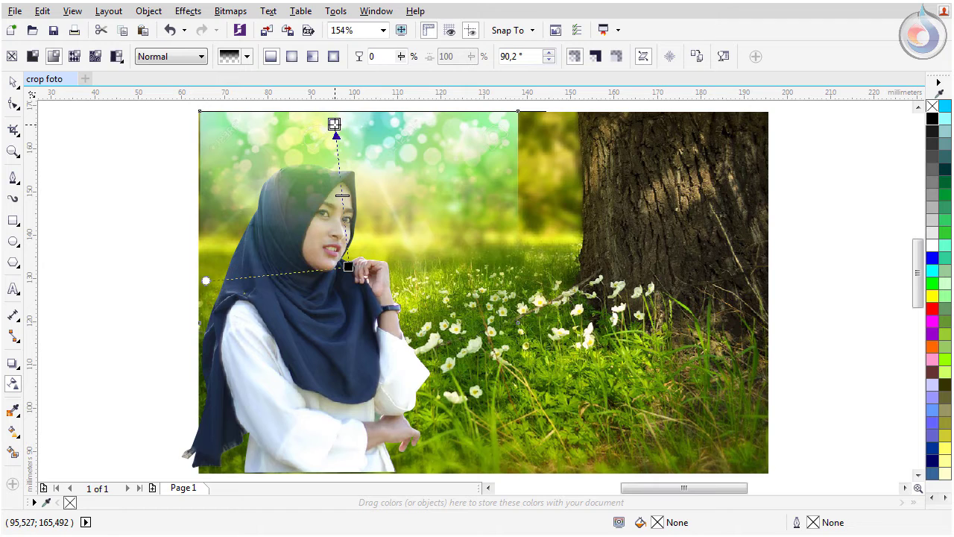
- Set the overlay's merge mode to Divide and shift its fade toward the background's upper-left corner at about 98°
left_click(171, 58)
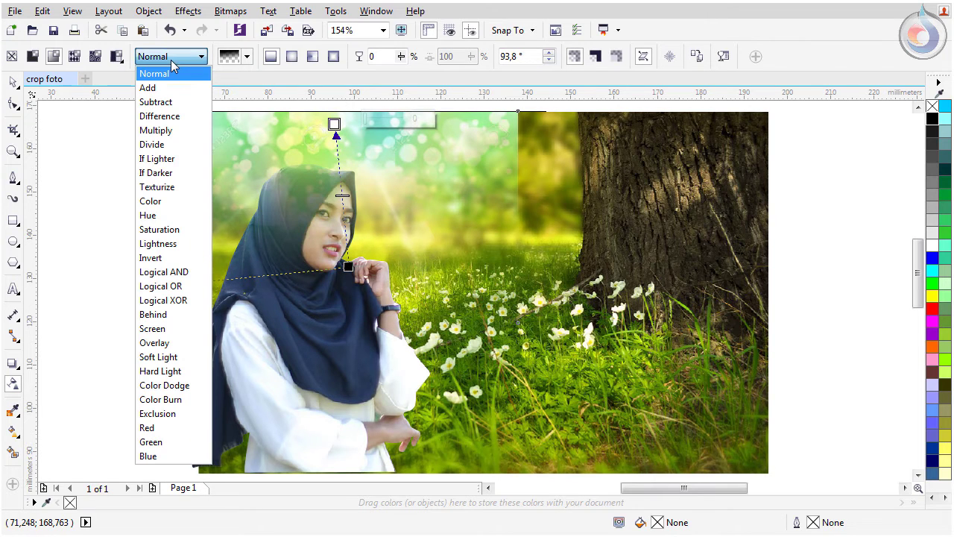
left_click(159, 146)
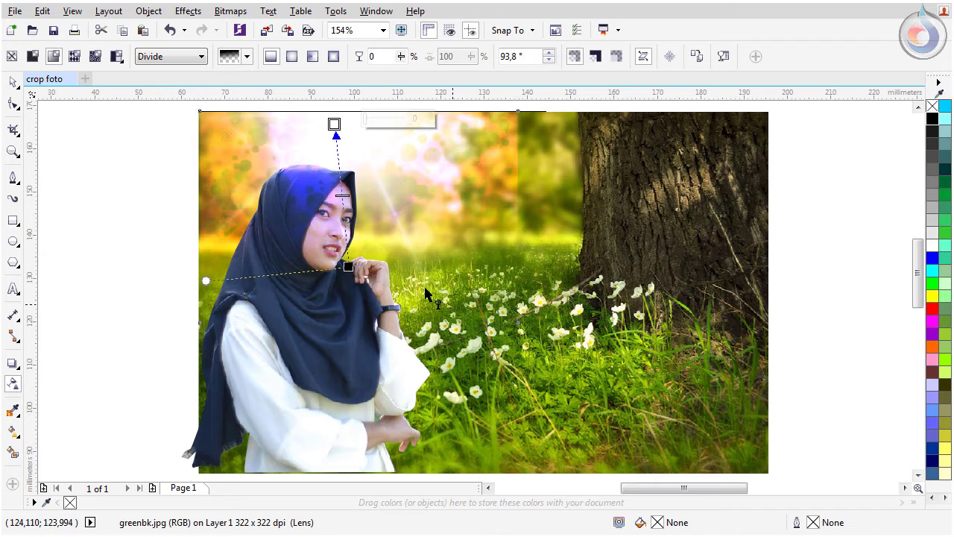
left_click_drag(348, 266, 221, 233)
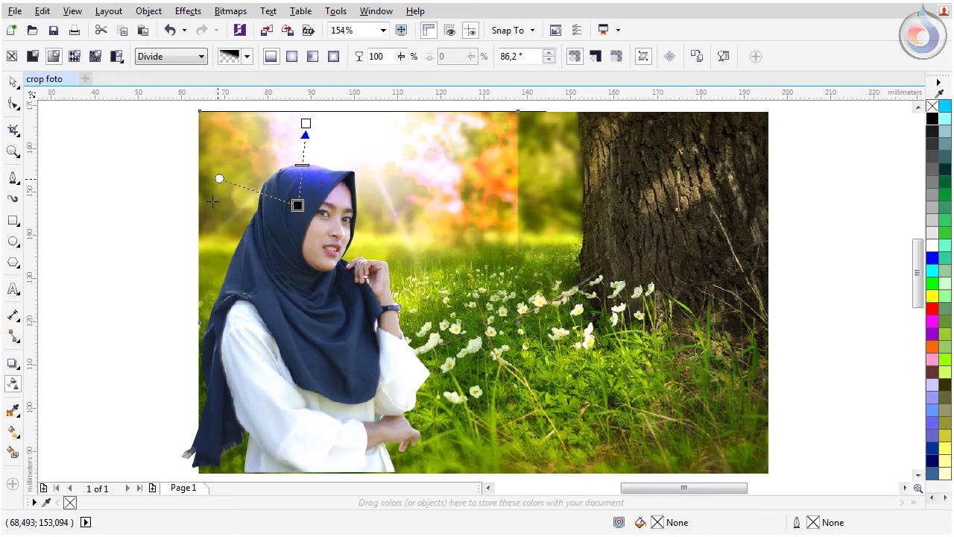
left_click_drag(306, 123, 280, 127)
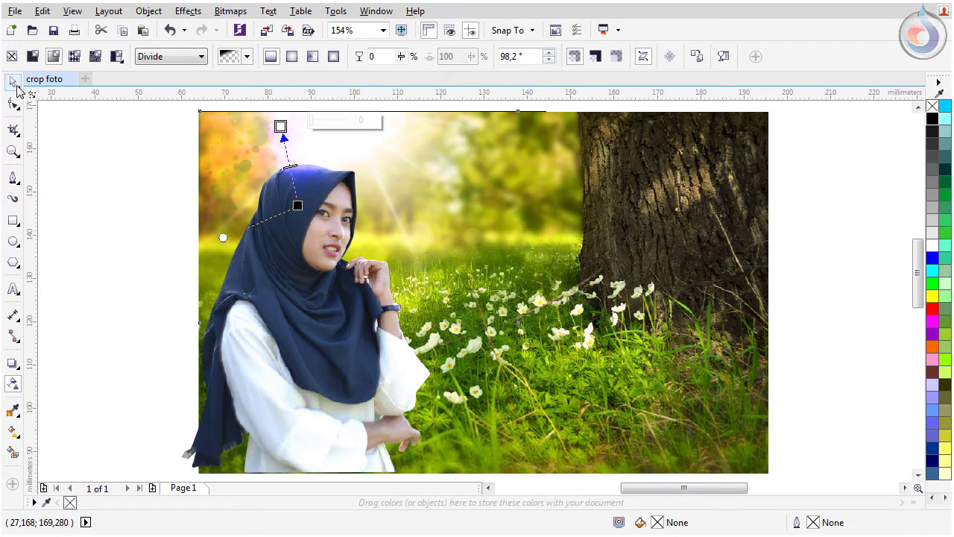
left_click(13, 84)
left_click(163, 242)
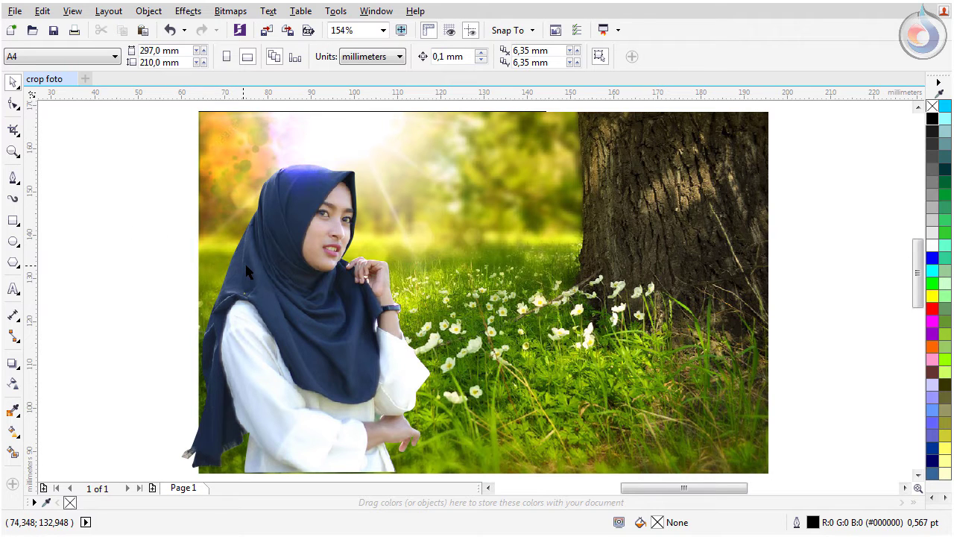
- Draw a rectangle about 58 × 43 mm over the woman's head and torso and fill it with yellow
left_click(13, 221)
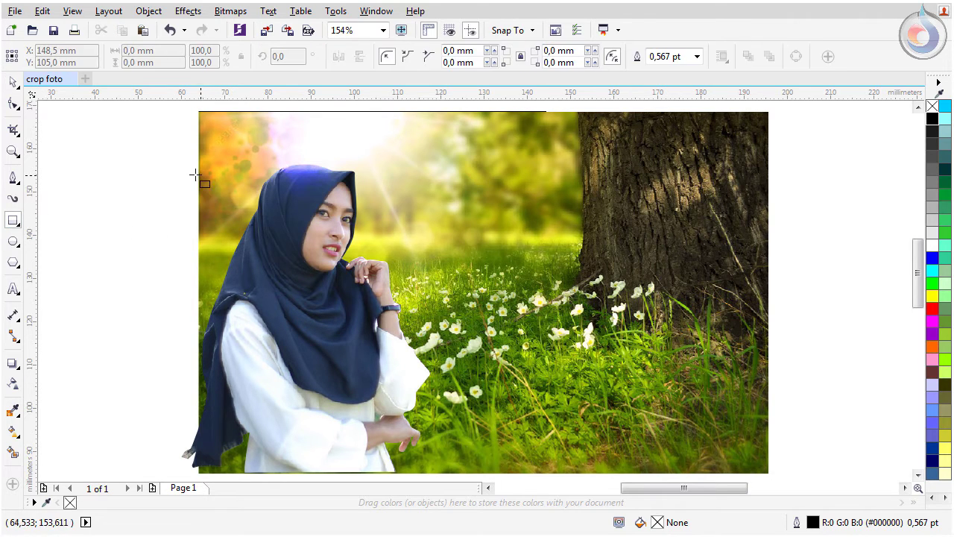
left_click_drag(184, 173, 436, 360)
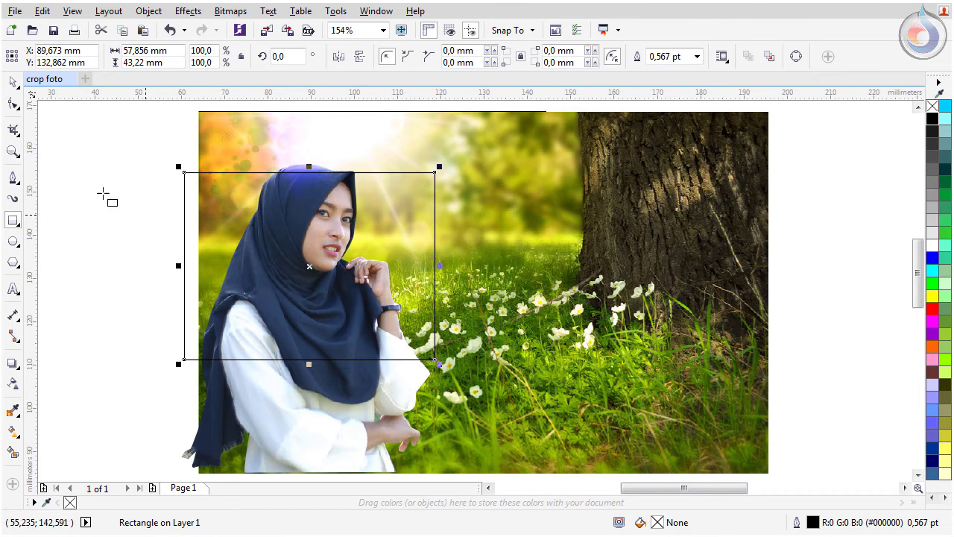
left_click(14, 82)
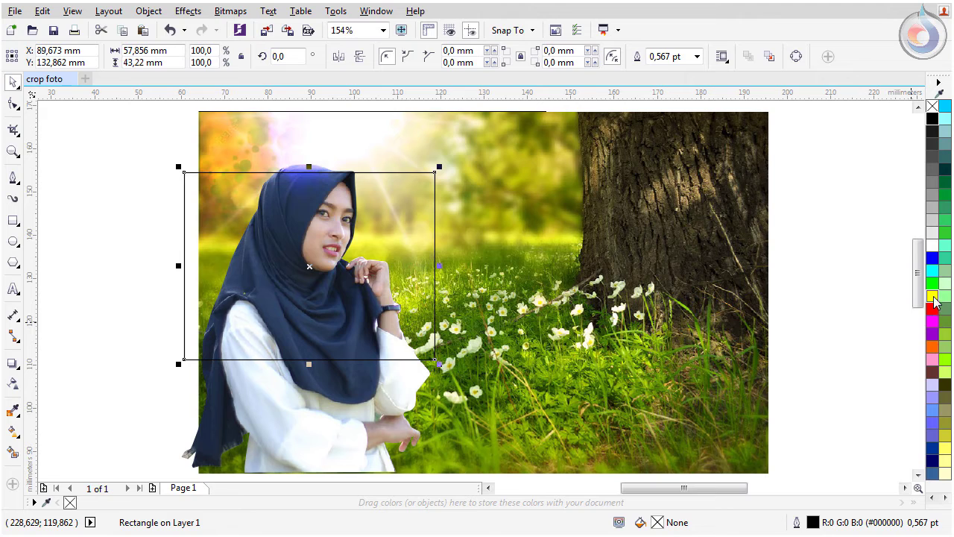
left_click(934, 297)
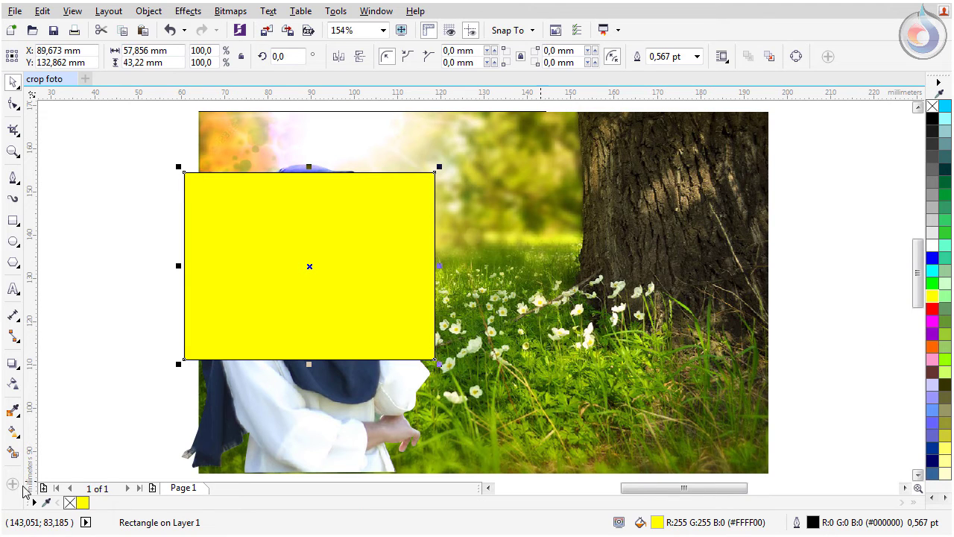
- Remove the yellow rectangle's outline and apply an elliptical fountain transparency, flattening its ellipse slightly
right_click(70, 503)
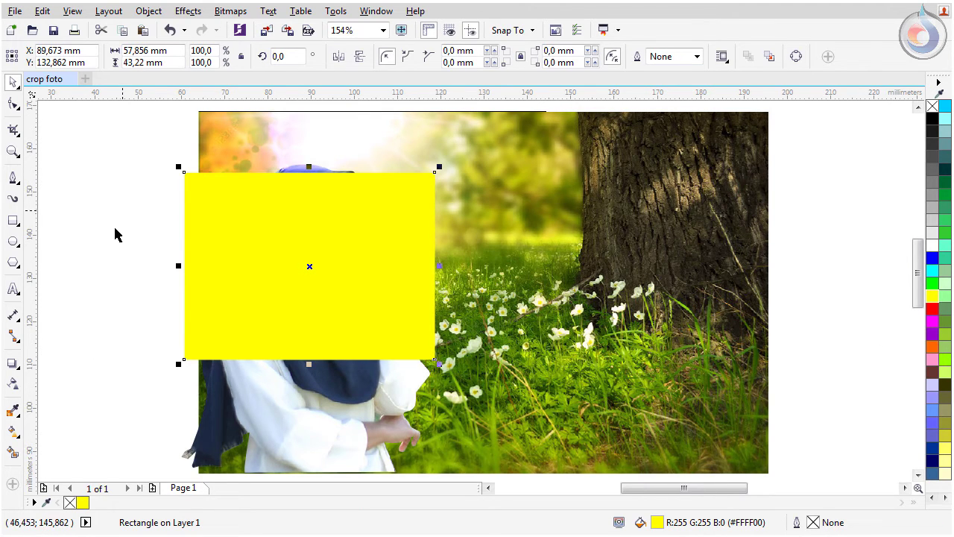
left_click(13, 383)
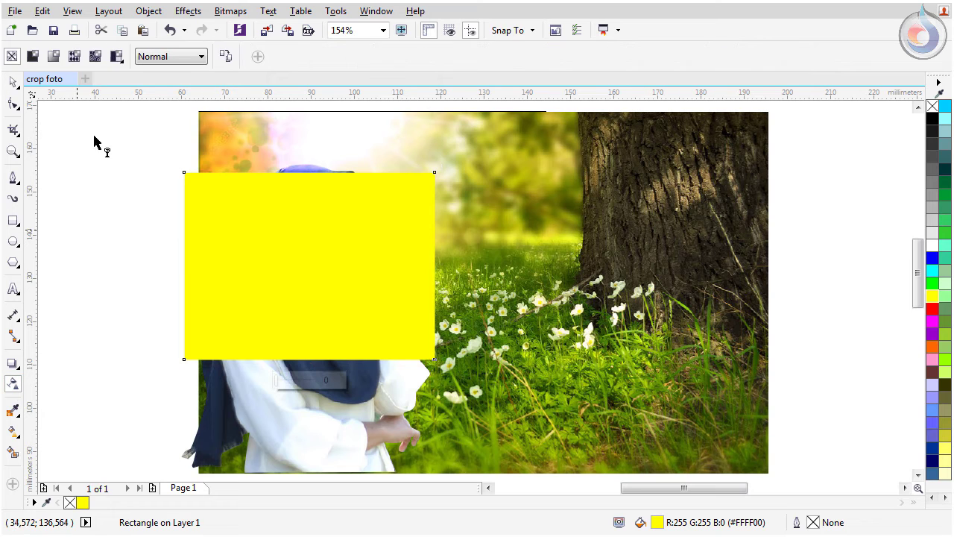
left_click(73, 56)
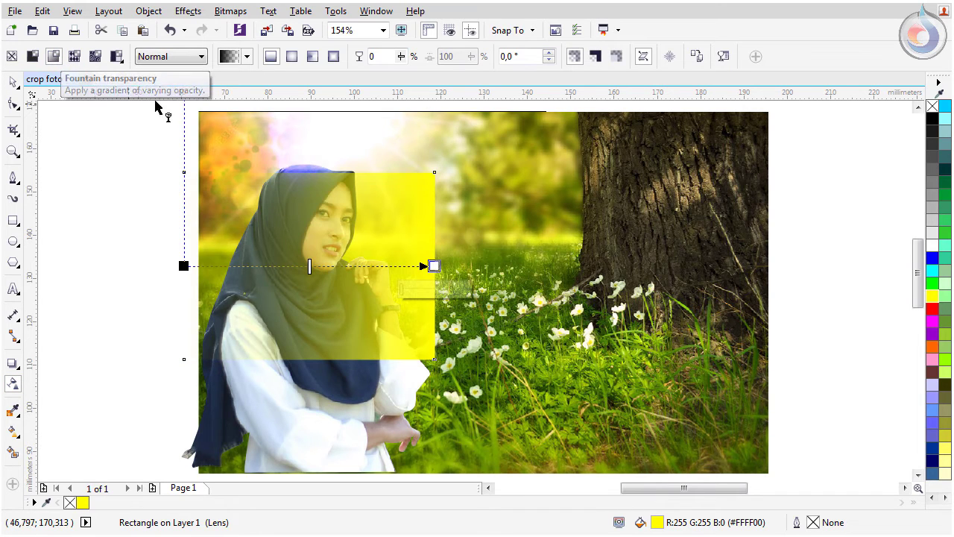
left_click(291, 57)
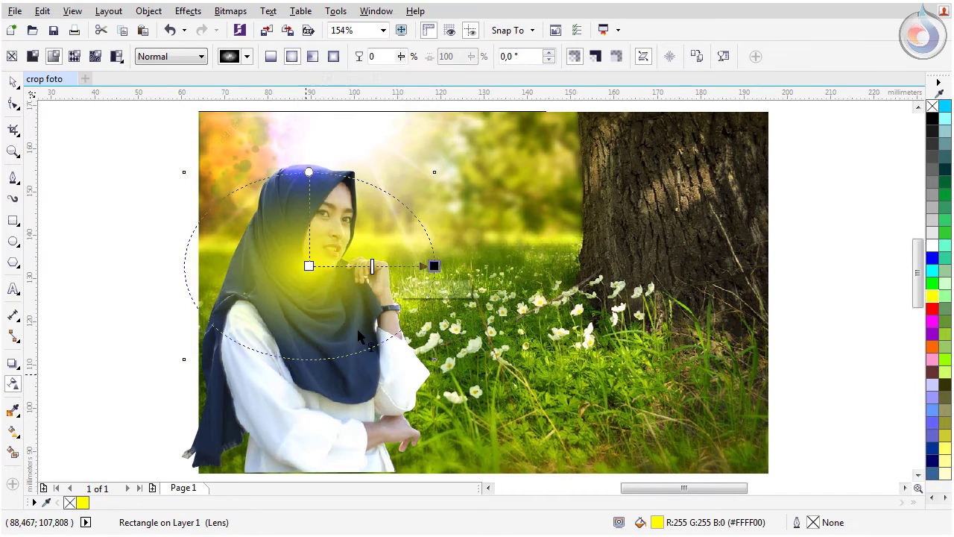
left_click_drag(309, 172, 307, 179)
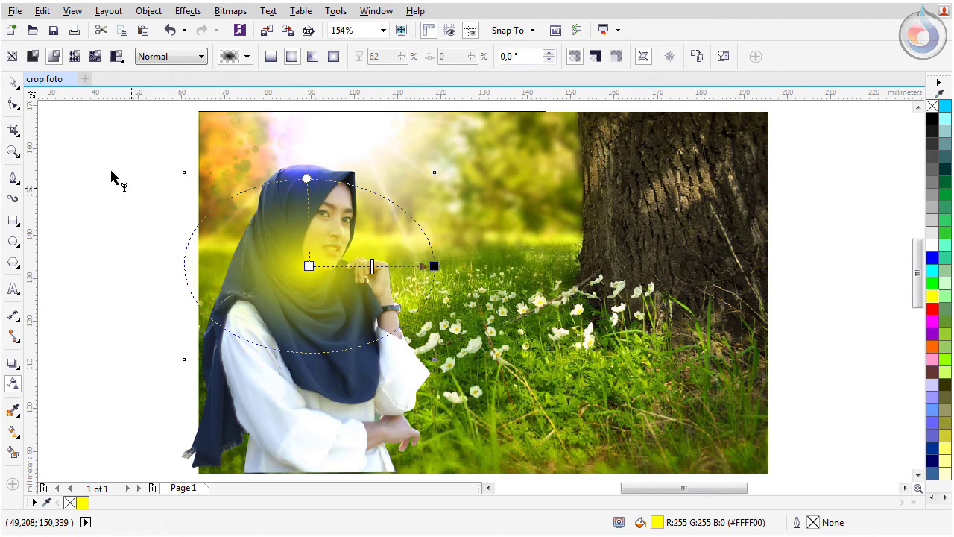
- Move the yellow glow up to the woman's head, bring the woman to the front, and shift the glow behind her
left_click(13, 85)
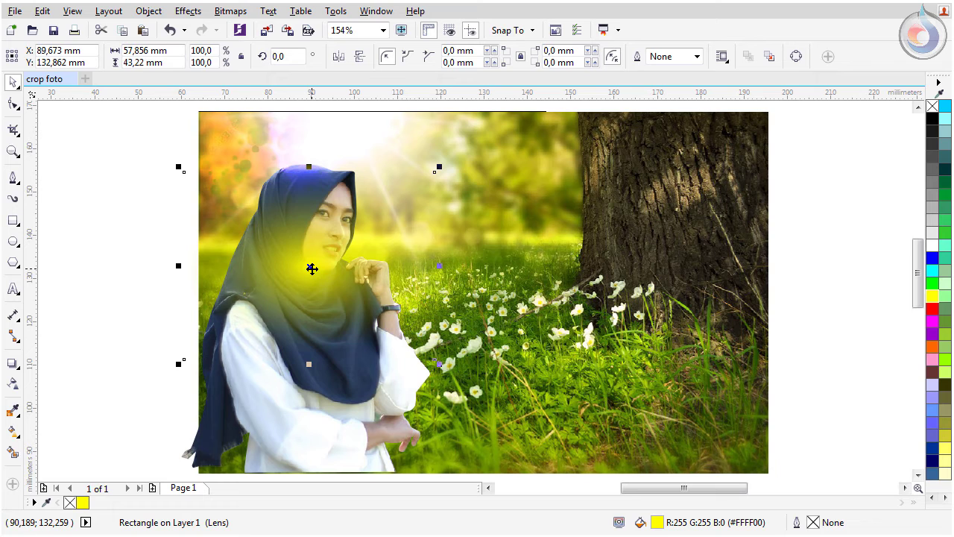
left_click_drag(312, 268, 352, 198)
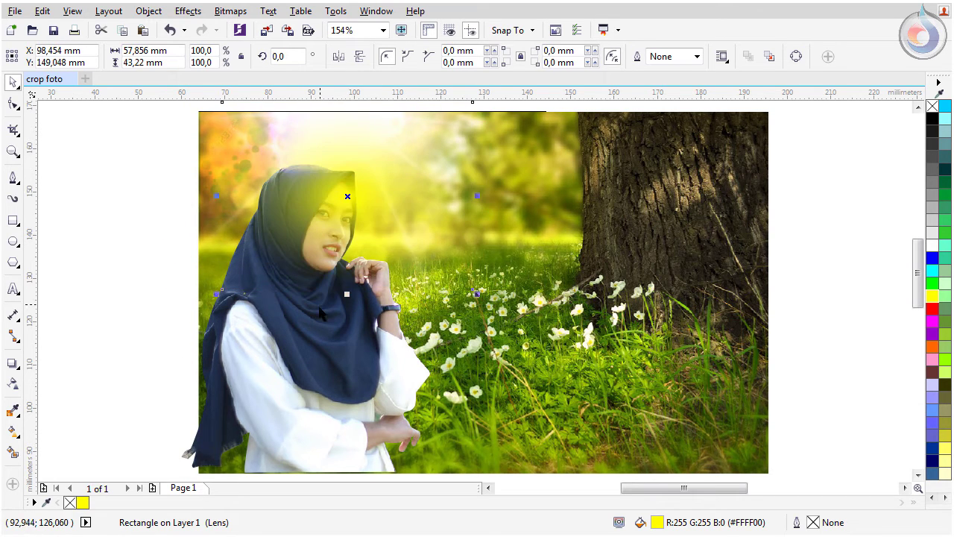
left_click(277, 300)
key("ctrl+Home")
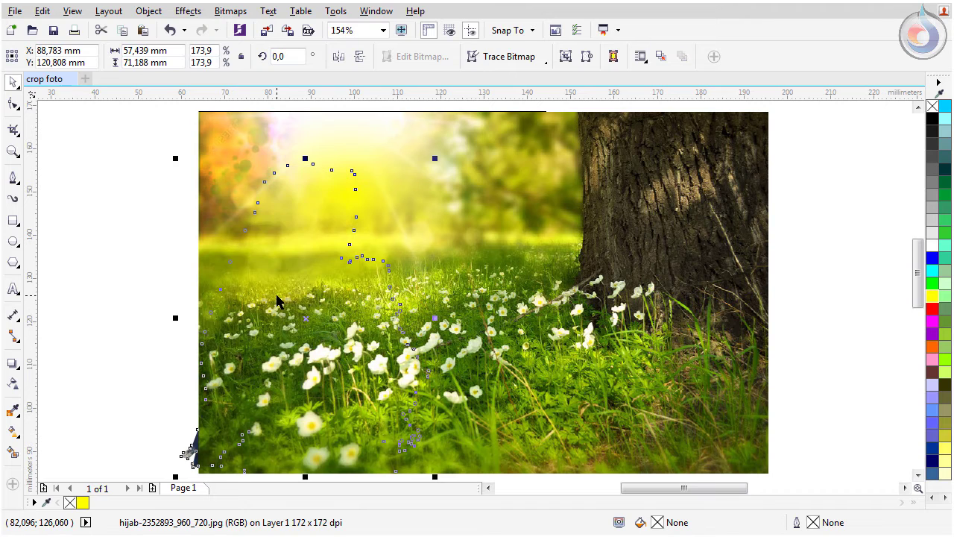
key("Escape")
left_click(321, 163)
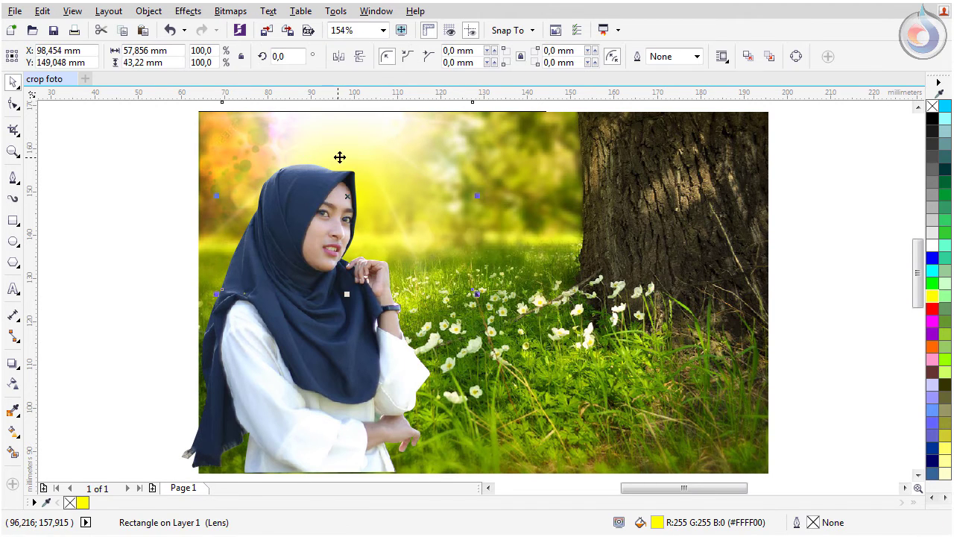
left_click_drag(387, 214, 354, 206)
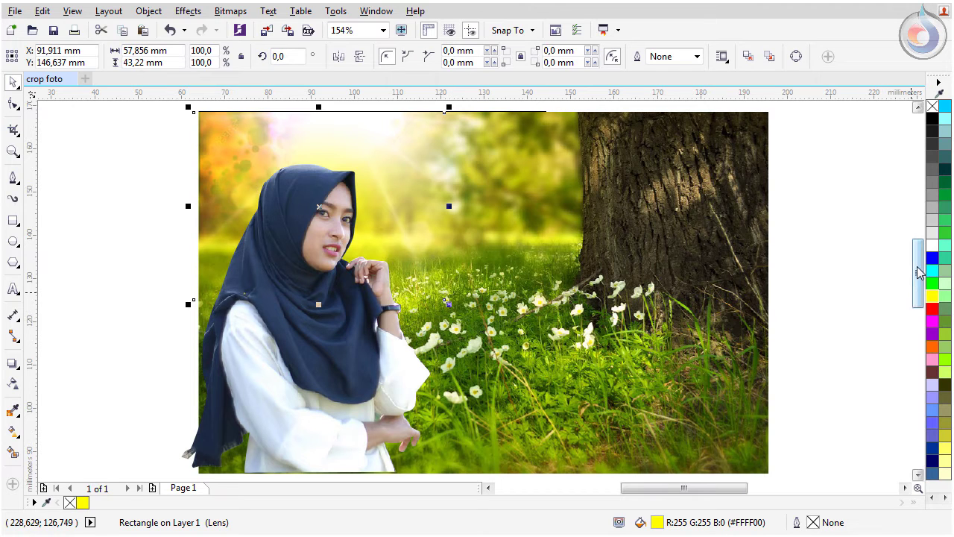
- Recolour the glow white, scale it down to about 36 × 27 mm, and place it just above the woman's head
left_click(932, 245)
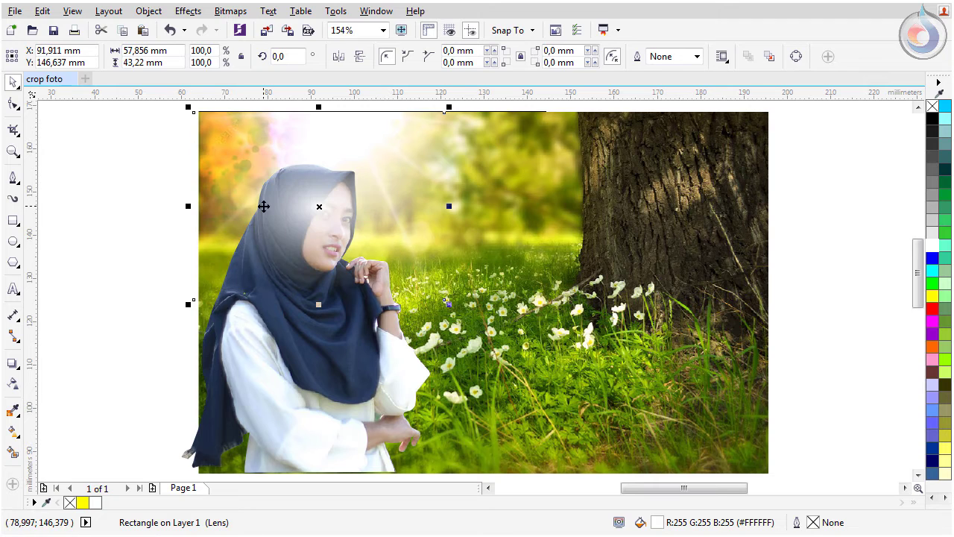
left_click_drag(188, 305, 235, 270)
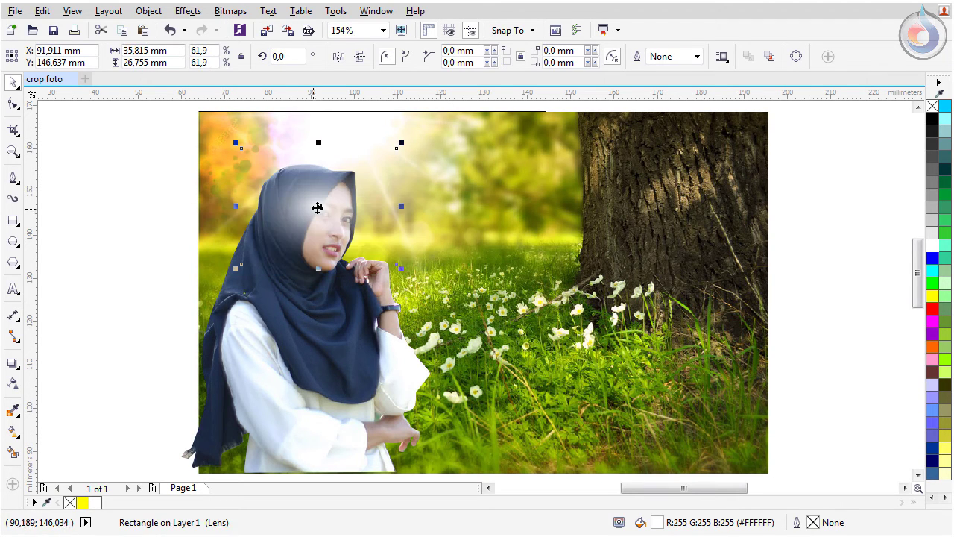
left_click_drag(318, 206, 296, 149)
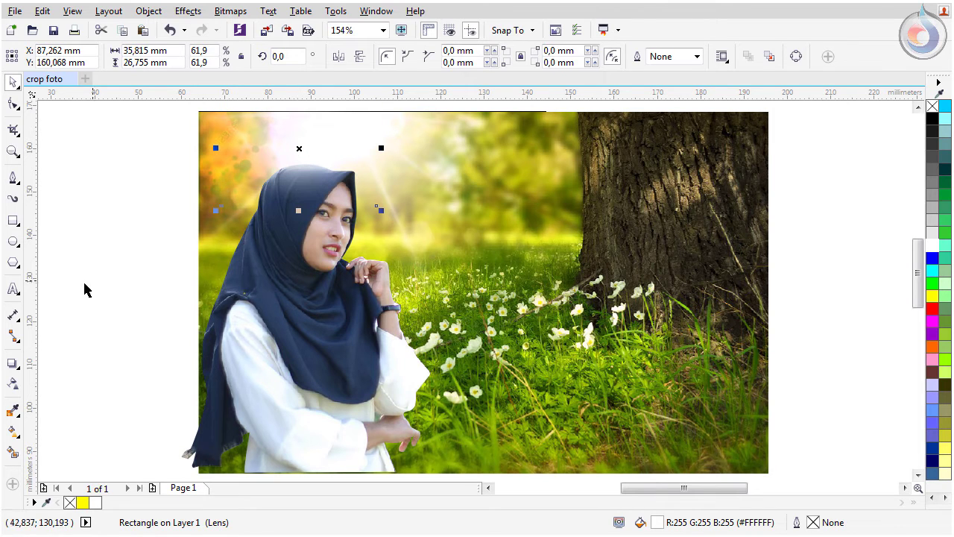
left_click(196, 341)
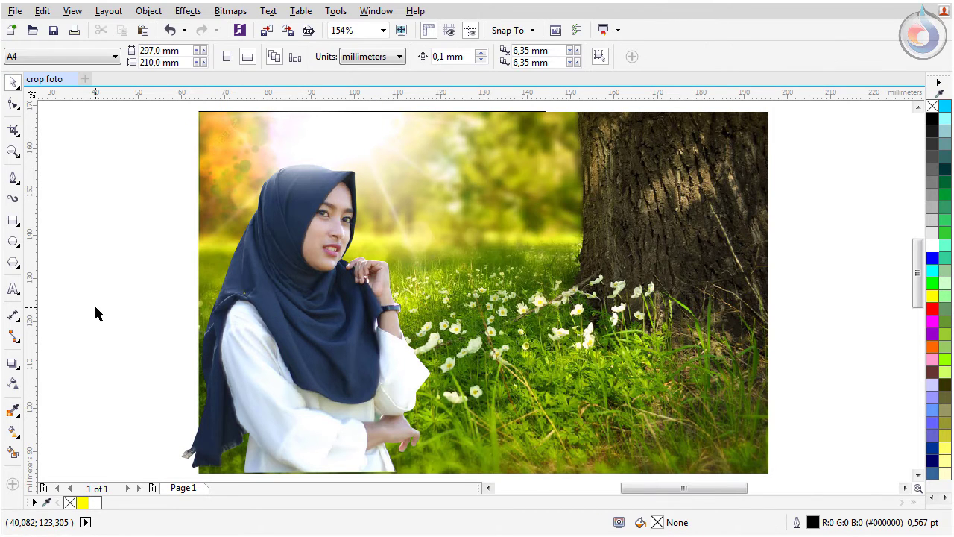
- Import the IMG_1100080 image and place it with its corner just outside the background's upper-left corner
left_click(15, 11)
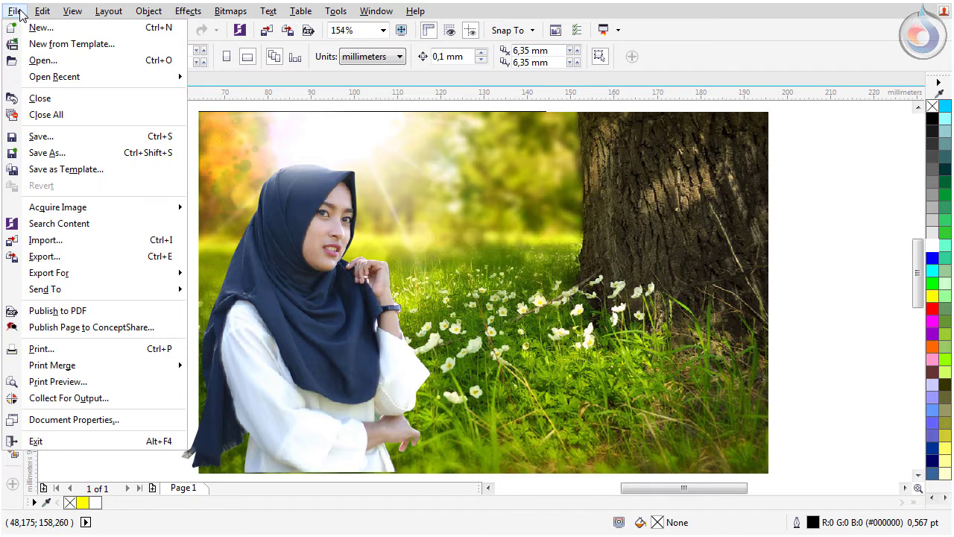
left_click(46, 239)
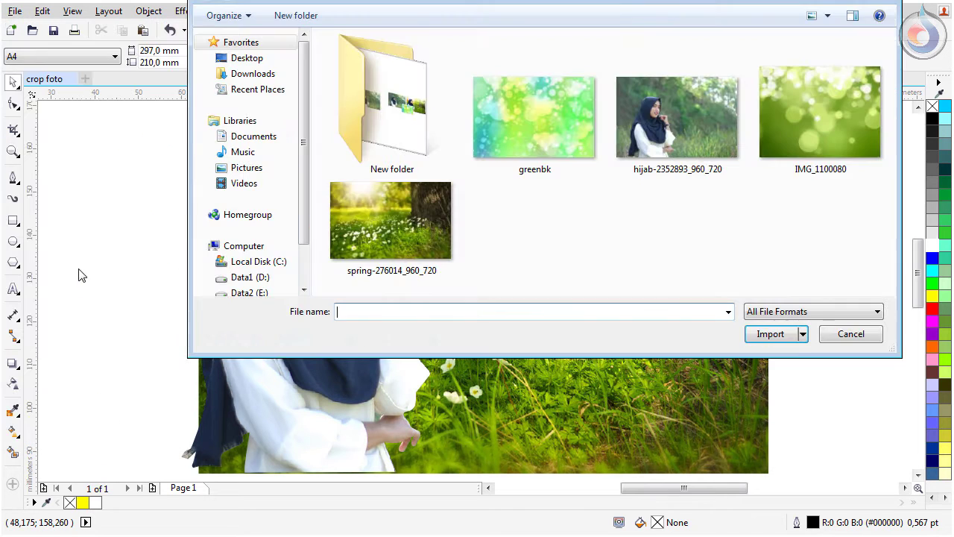
left_click(832, 123)
left_click(772, 334)
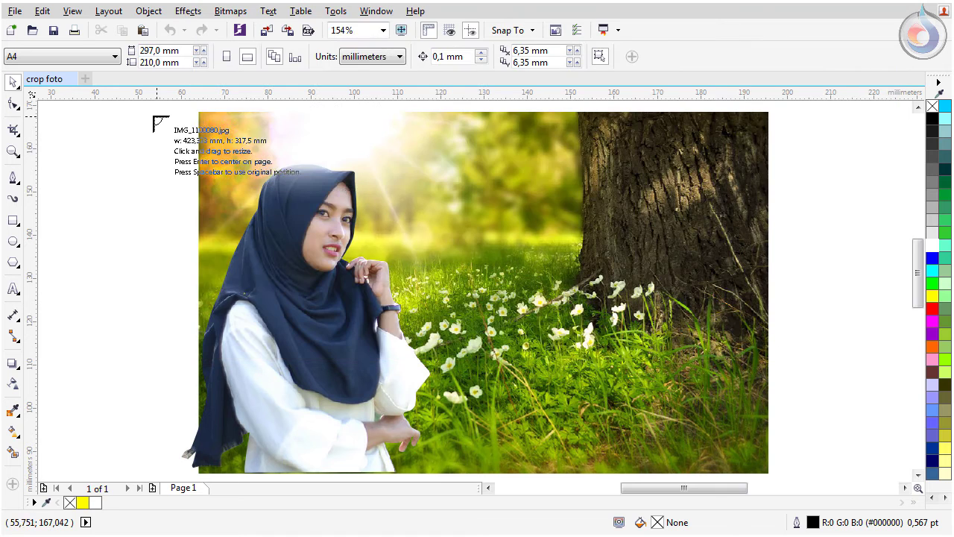
left_click(152, 117)
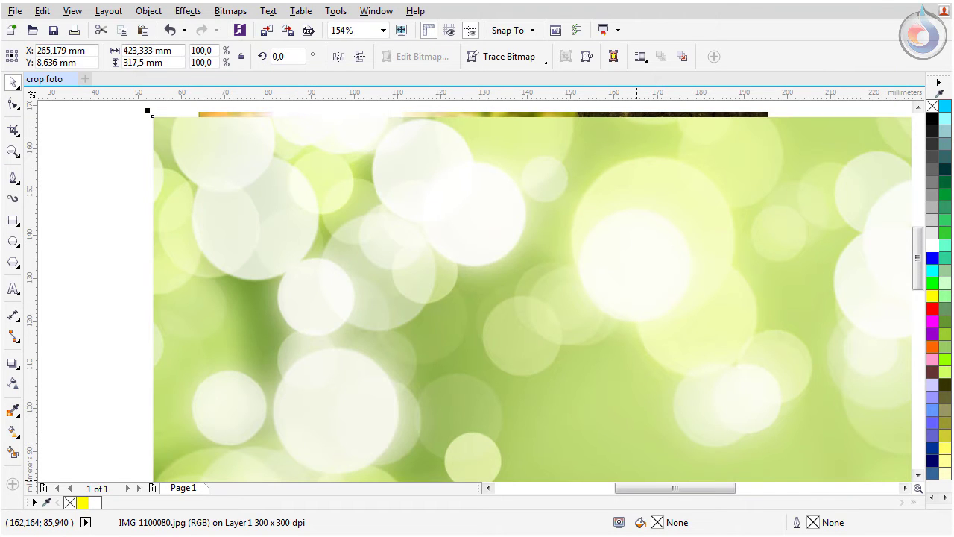
- Scale the bokeh image down to about 68 × 51 mm and move it to the background's upper-right area
scroll(429, 218, "down", 2)
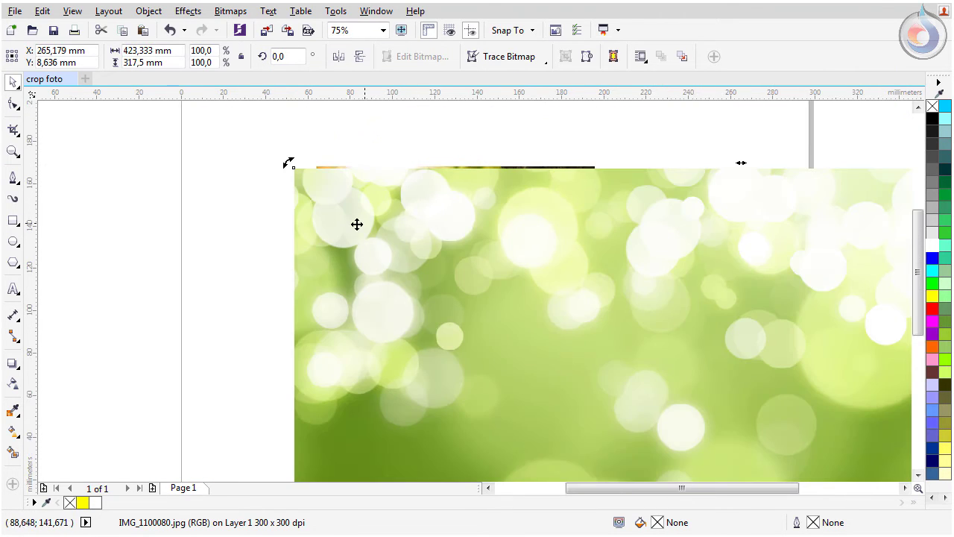
left_click(325, 197)
left_click_drag(290, 162, 389, 282)
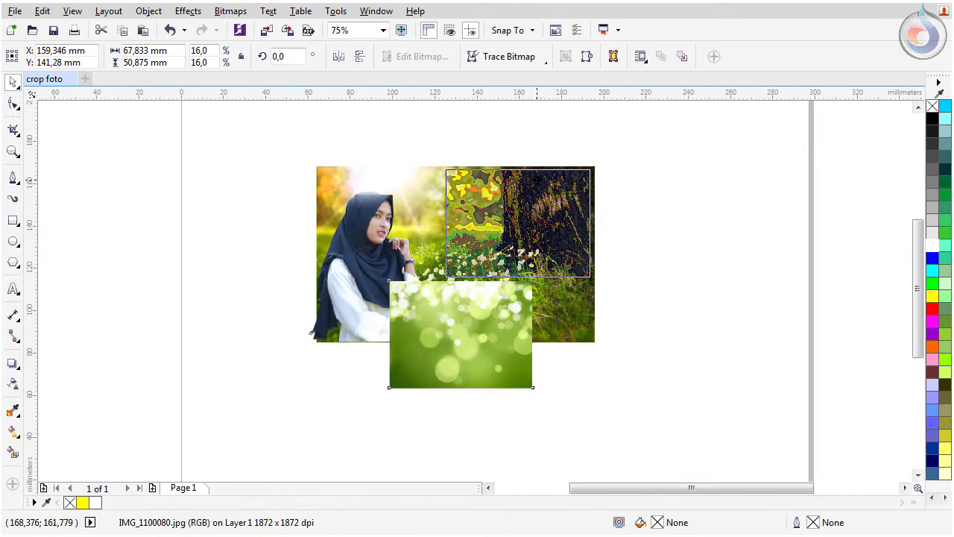
left_click_drag(399, 340, 457, 223)
- Apply a linear fountain transparency to the bokeh image, fading upward over the tree trunk at about 91°
scroll(441, 223, "up", 2)
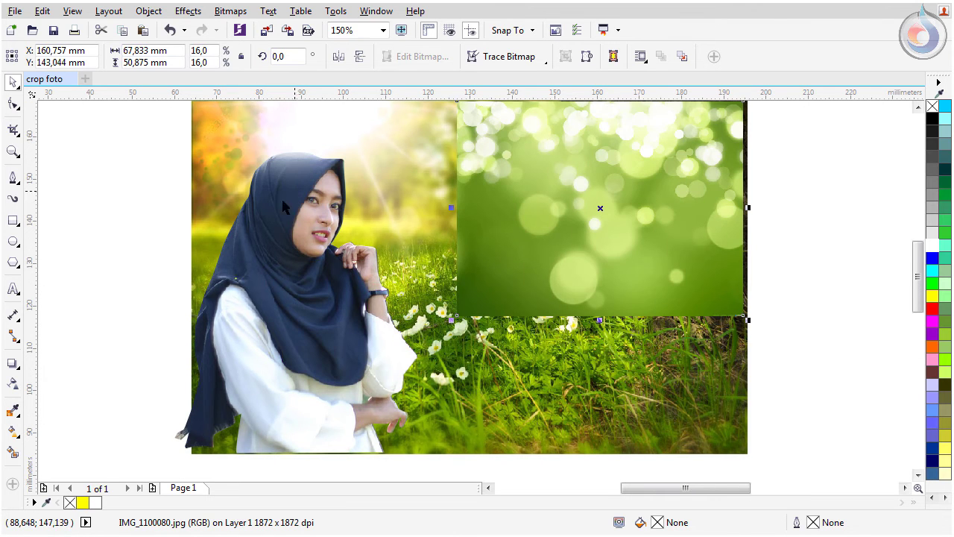
scroll(119, 280, "down", 1)
left_click(12, 383)
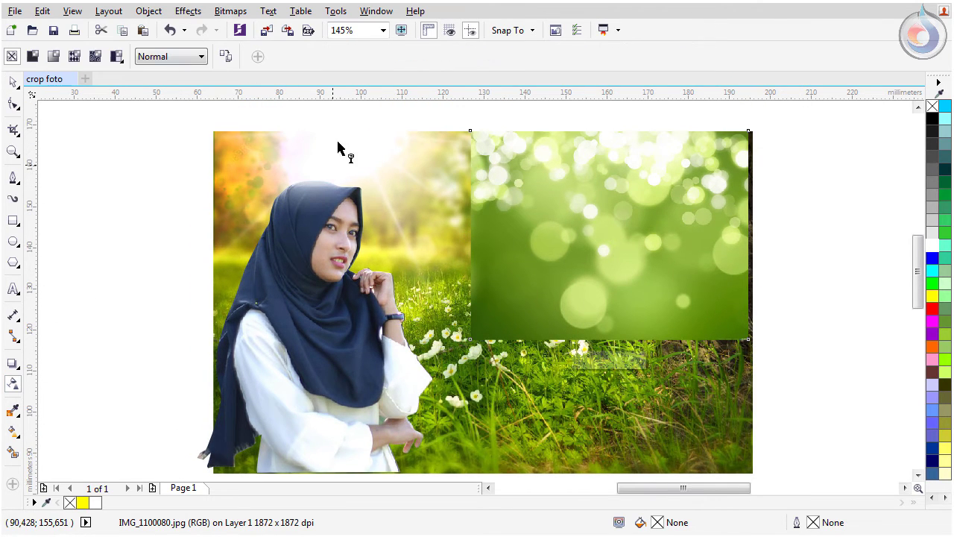
left_click(53, 57)
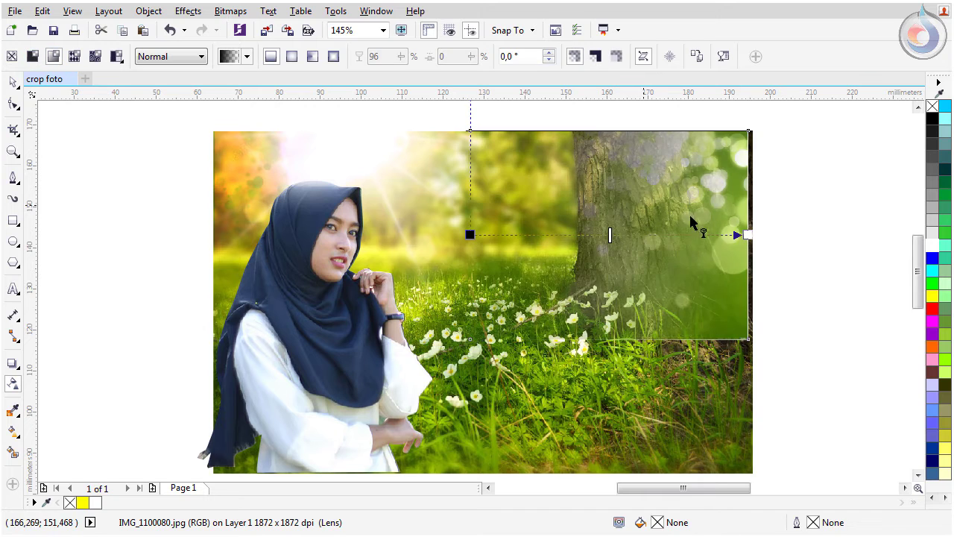
left_click_drag(746, 235, 604, 146)
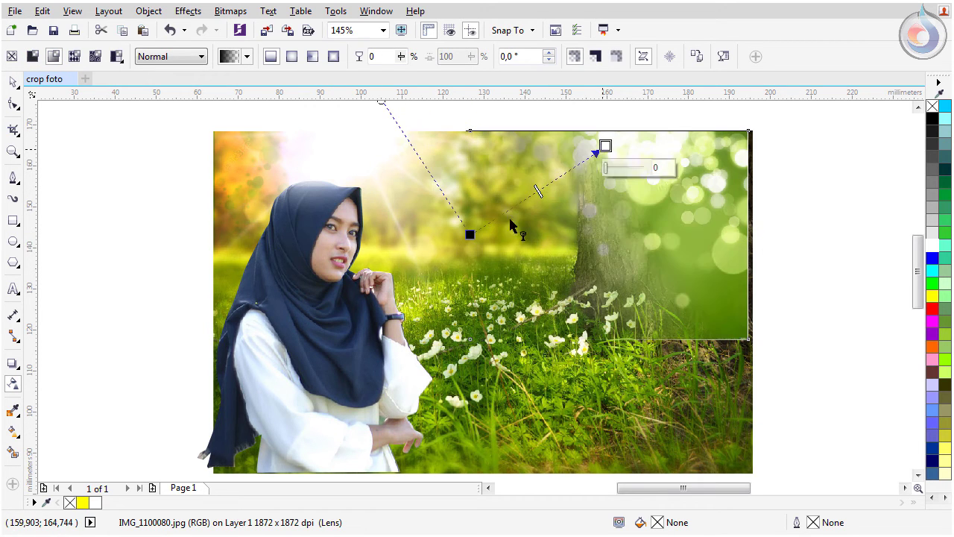
left_click_drag(473, 228, 606, 289)
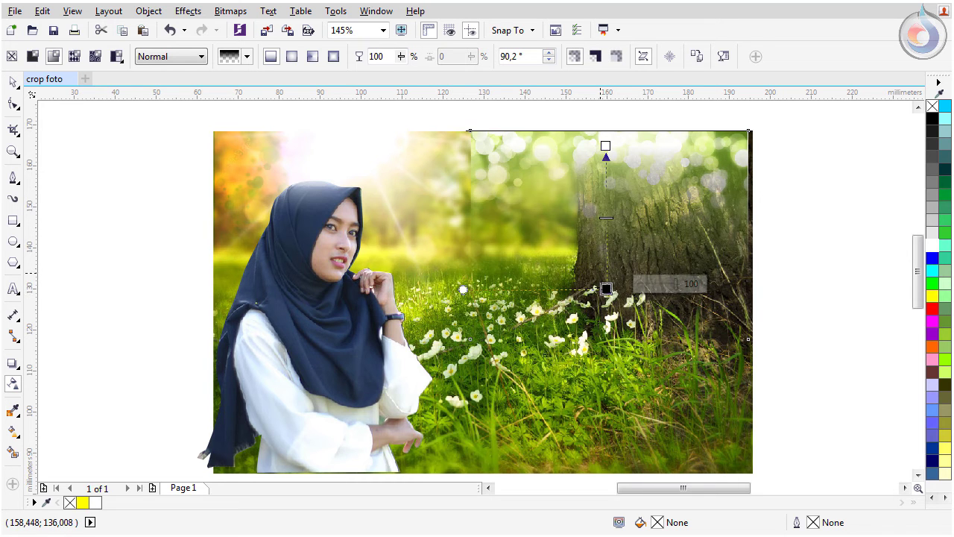
mouse_move(606, 145)
left_mouse_down()
mouse_move(606, 183)
mouse_move(607, 135)
left_mouse_up()
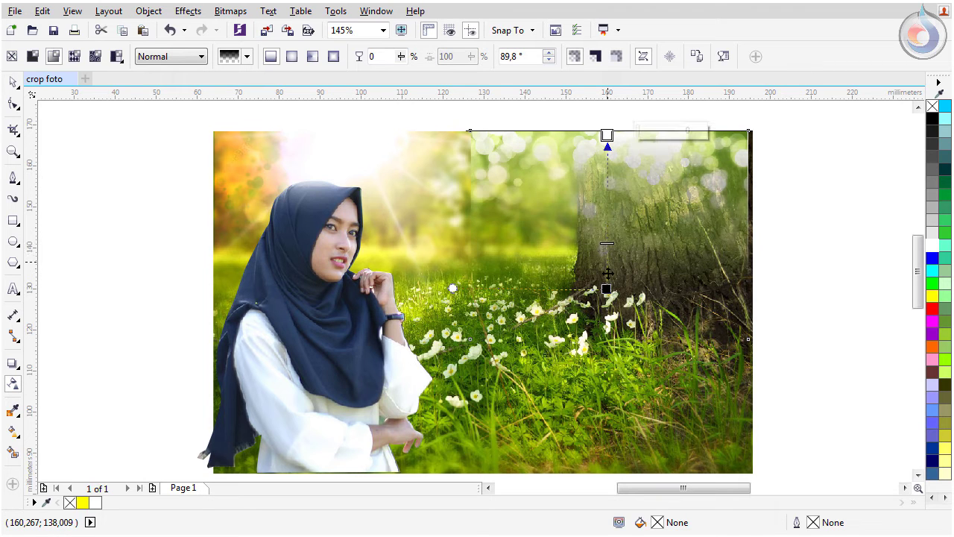
left_click_drag(606, 288, 607, 254)
left_click_drag(607, 135, 605, 158)
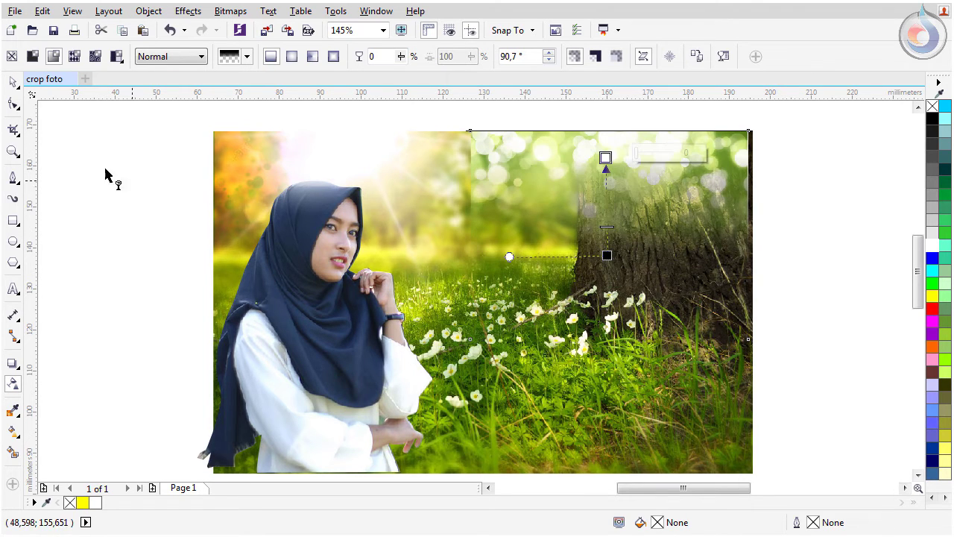
- Enlarge the bokeh overlay to about 86 × 64 mm and shift its fade upward at about 89°
left_click(16, 85)
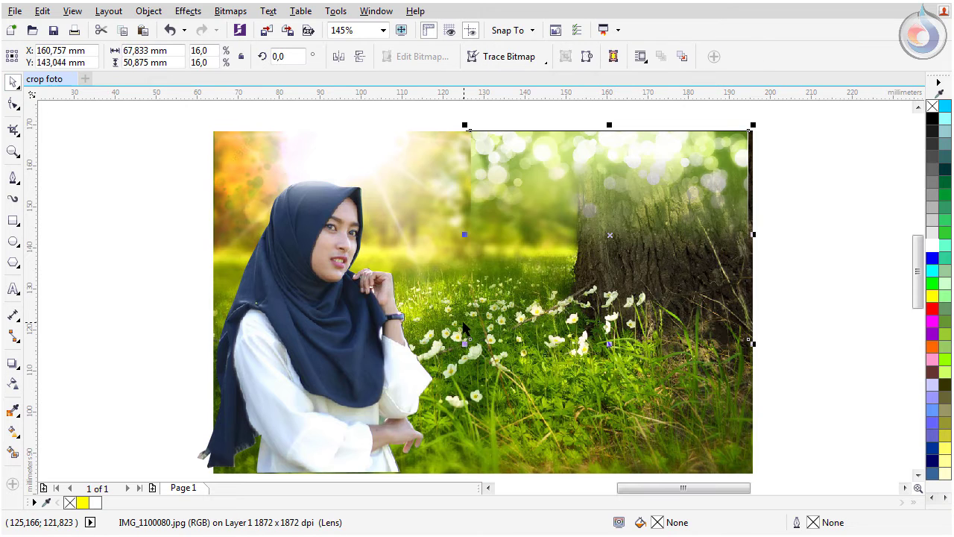
left_click_drag(463, 343, 391, 399)
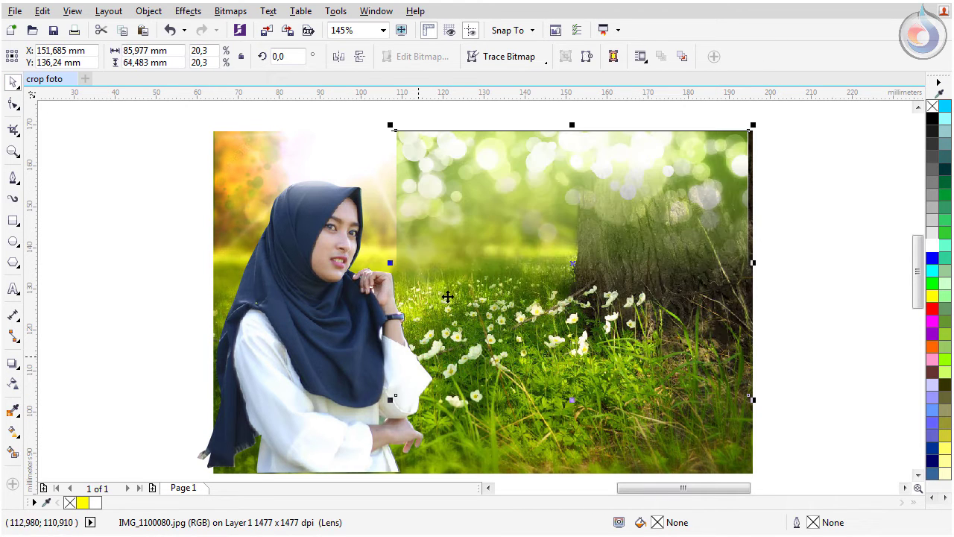
left_click(13, 384)
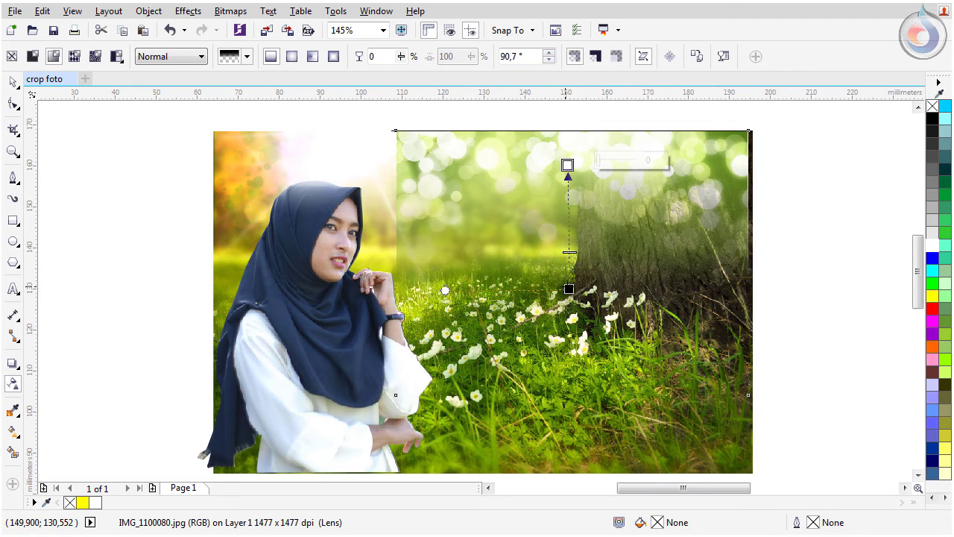
left_click_drag(568, 288, 553, 251)
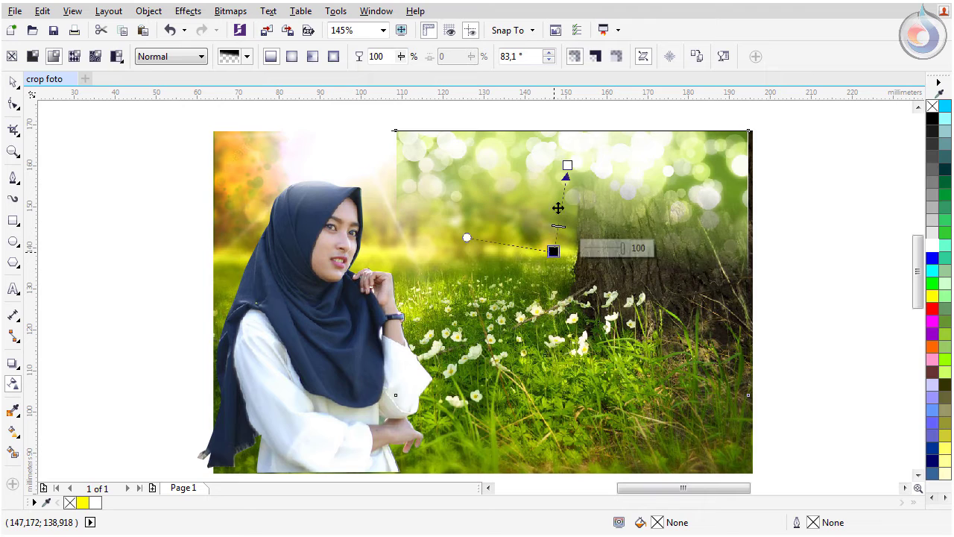
left_click_drag(565, 164, 556, 143)
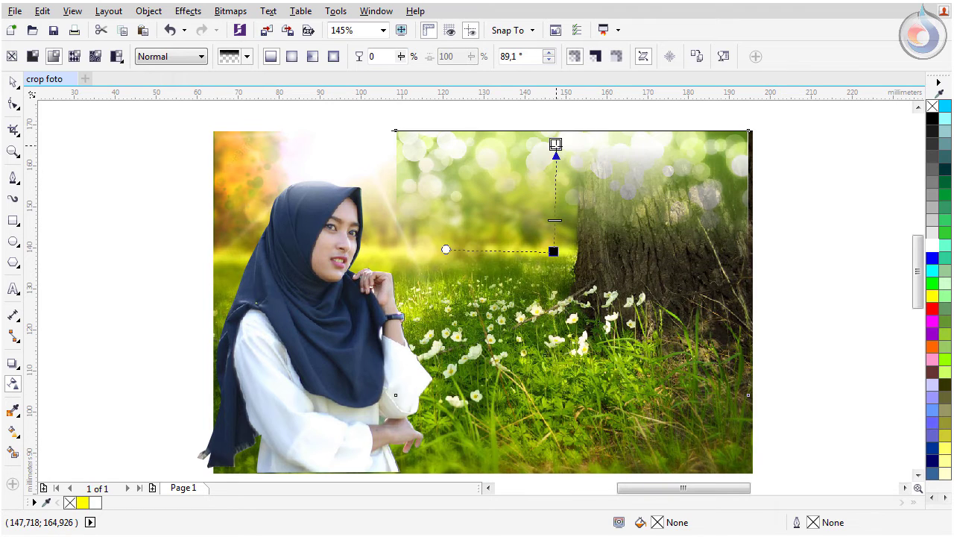
- Enlarge the bokeh overlay to about 91 × 68 mm and align it with the background's upper-right corner
left_click(14, 83)
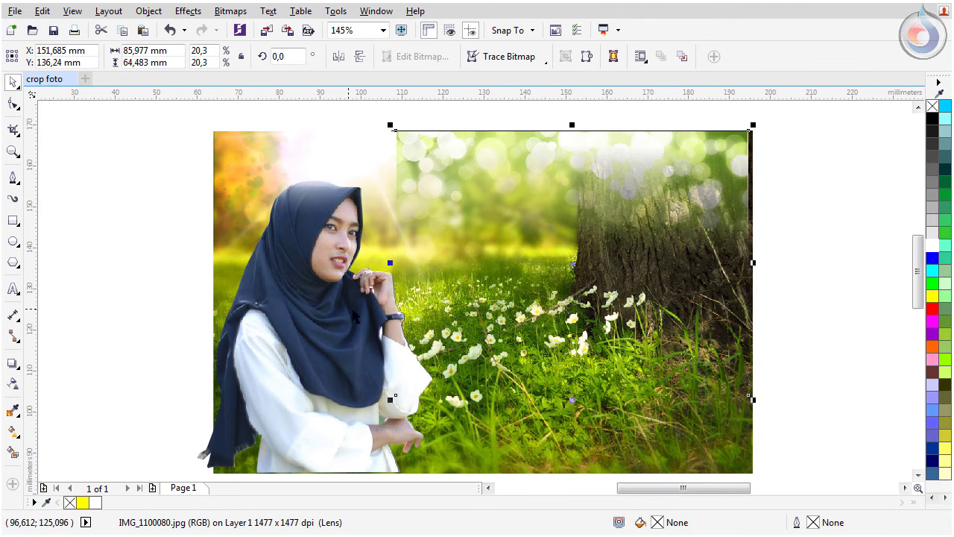
left_click_drag(390, 262, 305, 271)
left_click_drag(304, 400, 360, 415)
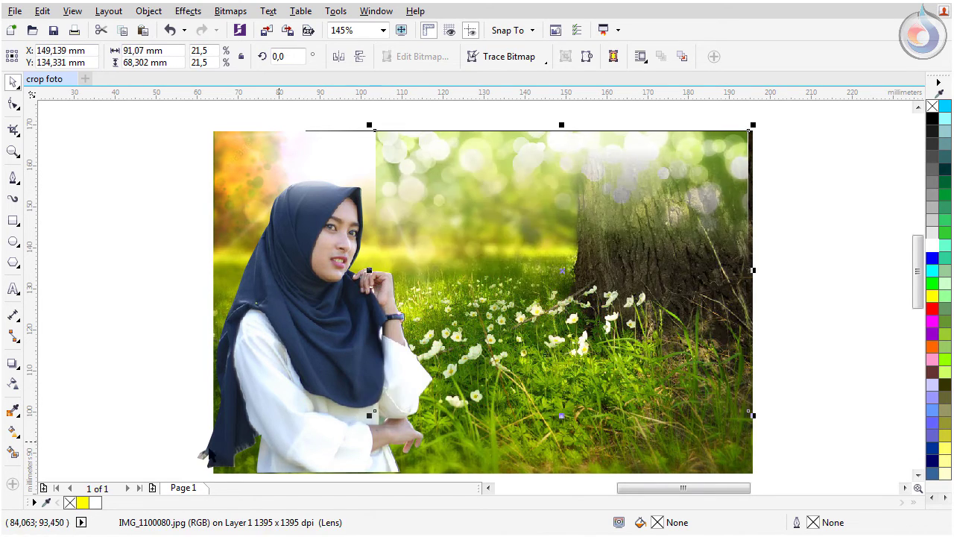
left_click_drag(489, 190, 493, 187)
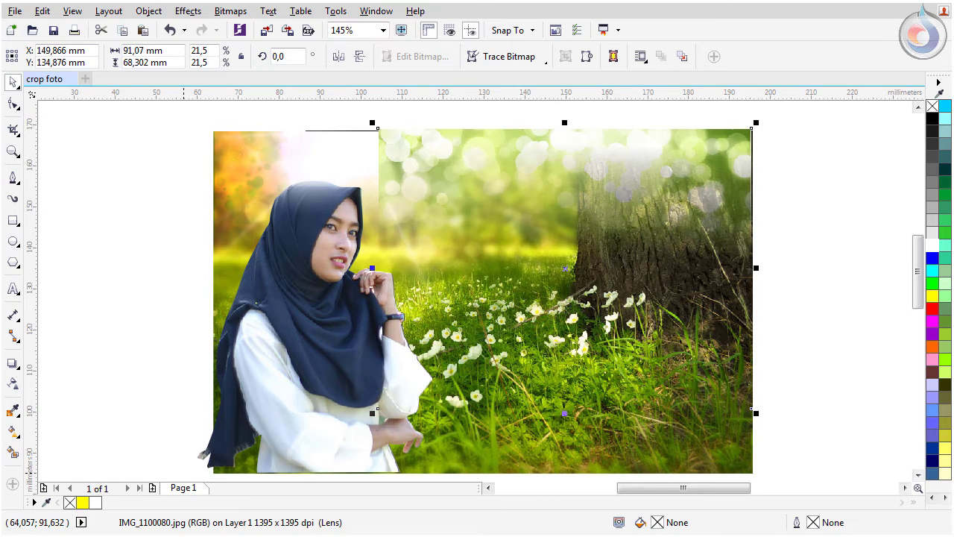
- Move the bokeh overlay slightly down and left to line up with the background photo's top edge
key("Escape")
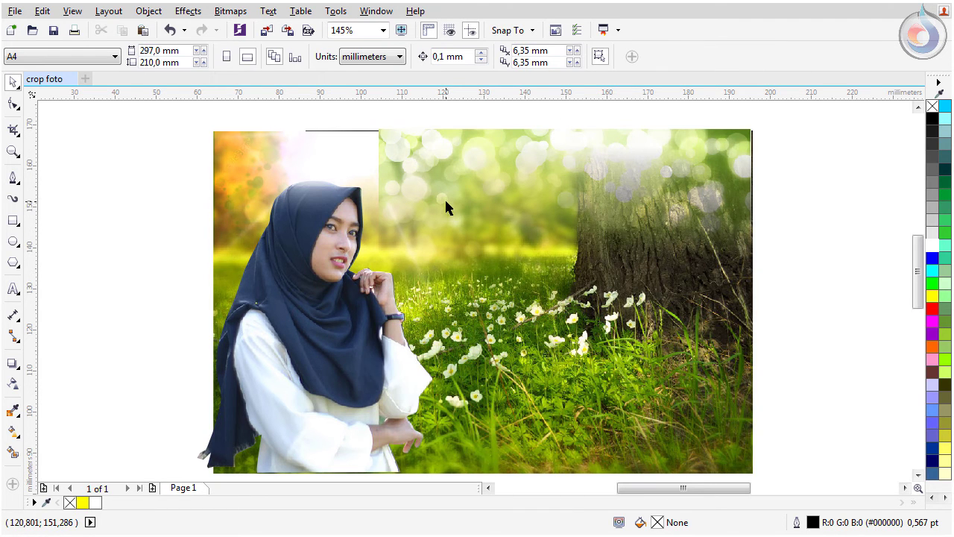
left_click(410, 166)
left_click(388, 195)
left_click(375, 179)
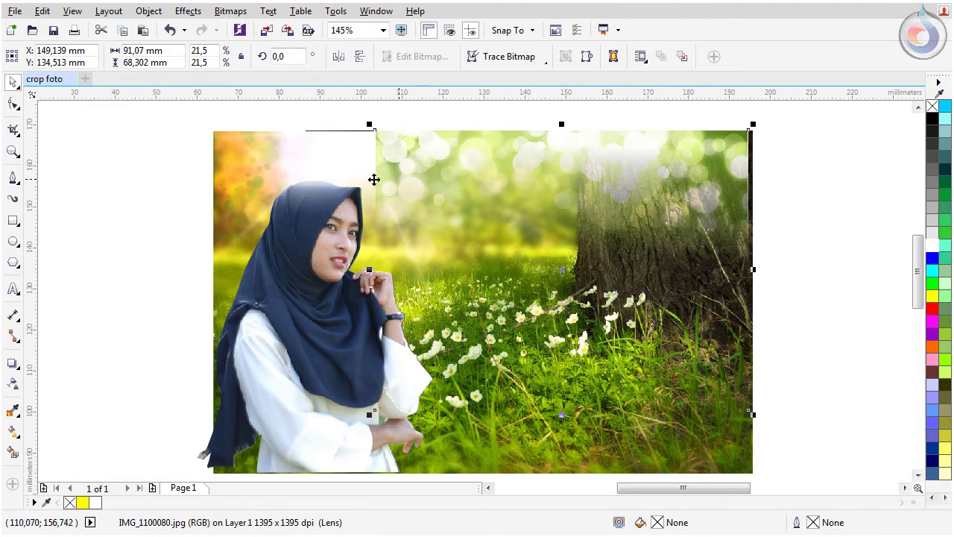
left_click(348, 180)
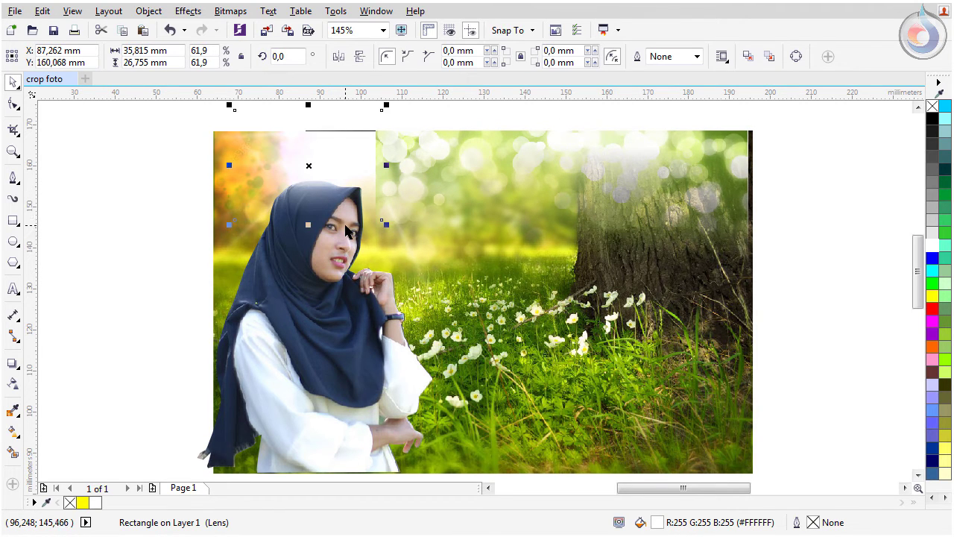
left_click(372, 267)
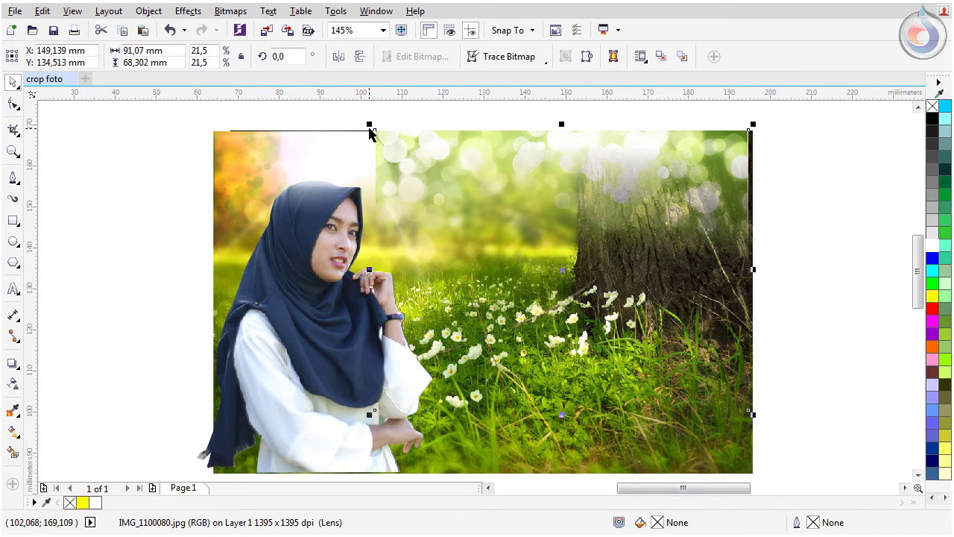
- Resize the bokeh overlay to about 124 × 93 mm, extending it over the woman's face and past the background's right edge
left_click_drag(371, 132, 429, 170)
left_click_drag(524, 196, 525, 155)
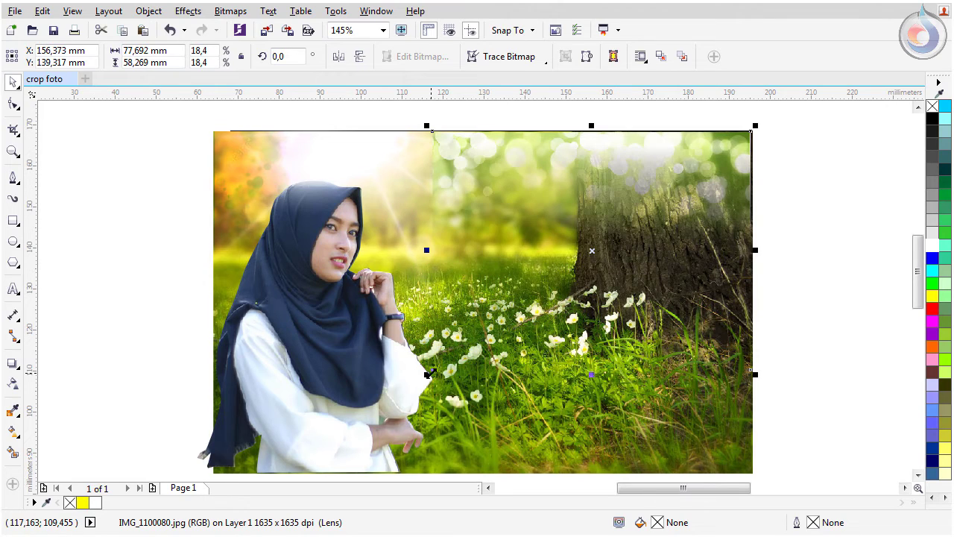
left_click_drag(428, 374, 353, 427)
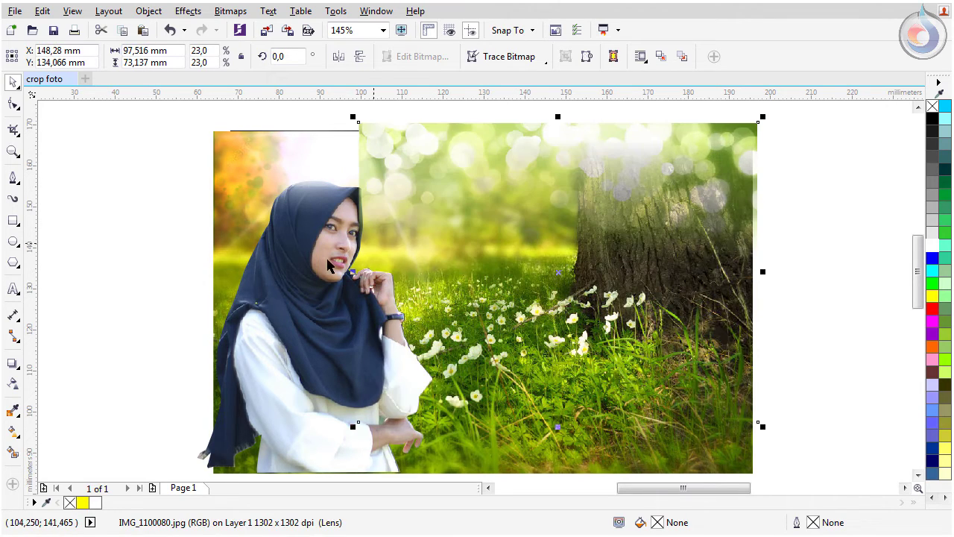
scroll(363, 266, "down", 3)
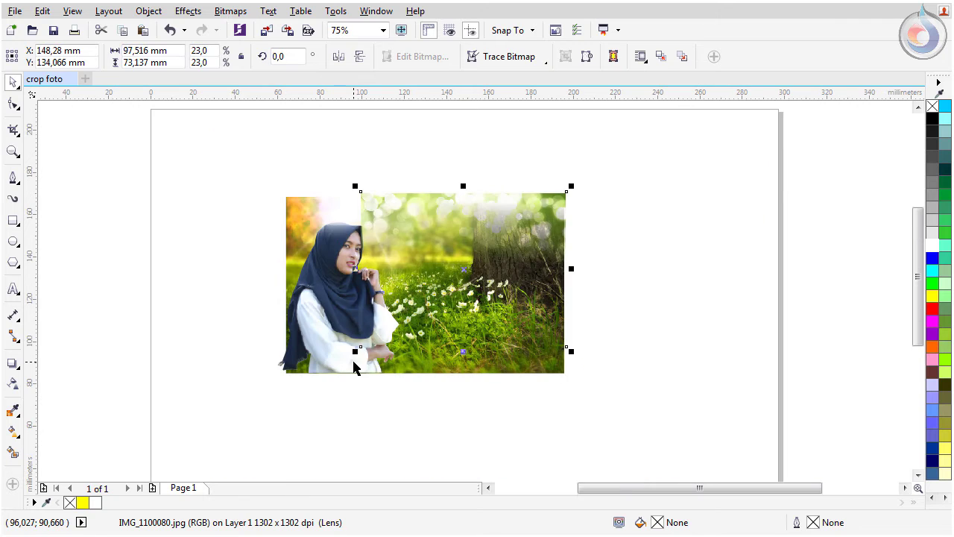
left_click_drag(359, 348, 303, 391)
- Convert the bokeh overlay to a 72 dpi RGB Color (24-bit) bitmap with anti-aliasing and a transparent background
scroll(276, 213, "up", 3)
left_click(223, 12)
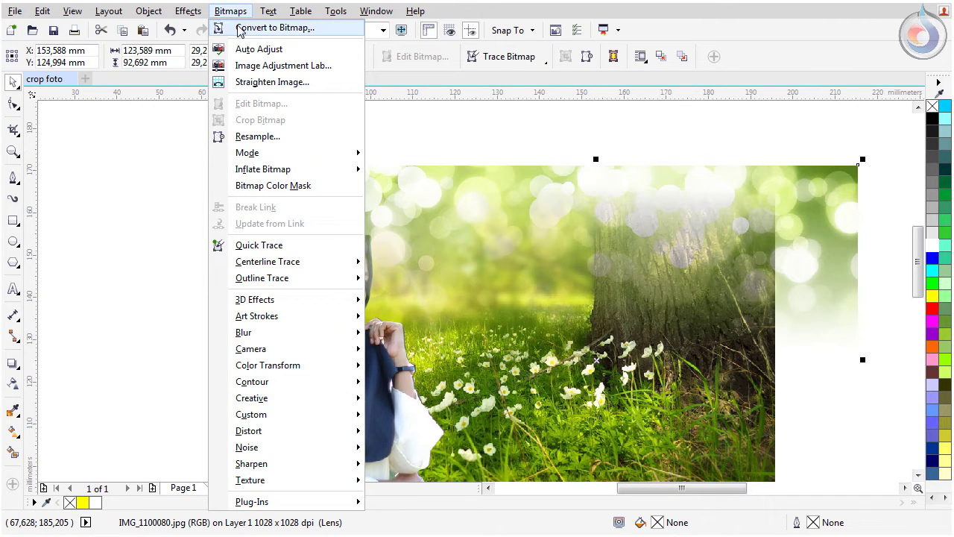
left_click(246, 27)
left_click(270, 399)
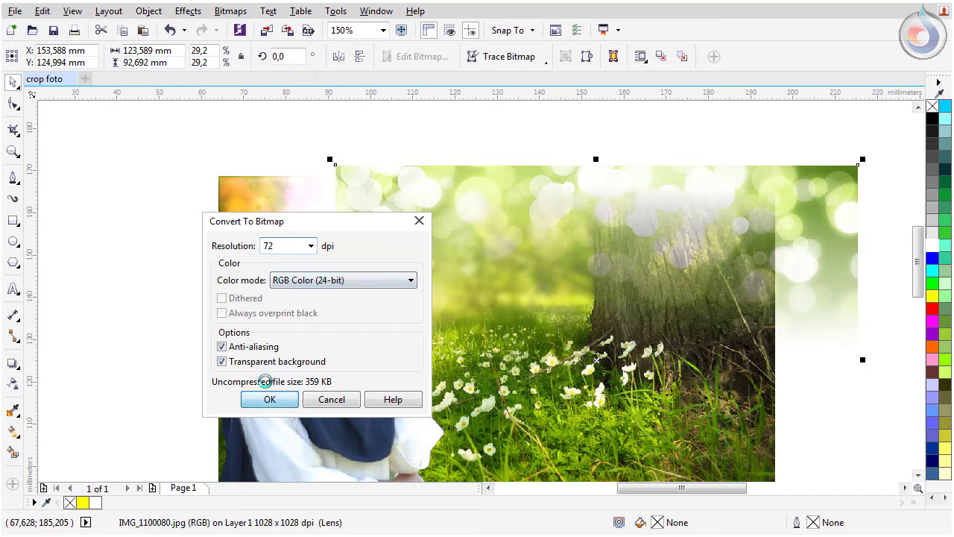
- Apply a linear fountain transparency to the converted bokeh bitmap, slanting upward near the tree trunk to fade it away from the woman
left_click(11, 383)
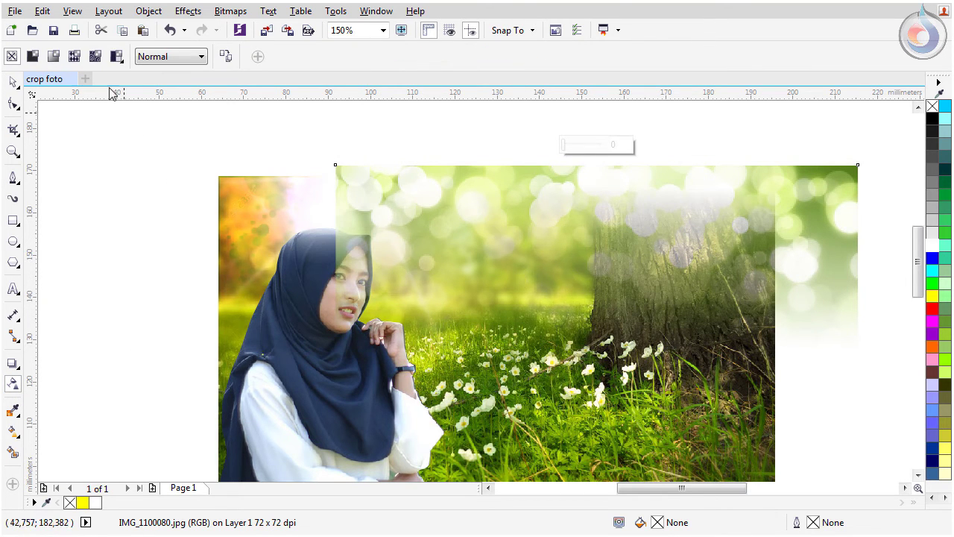
left_click(53, 57)
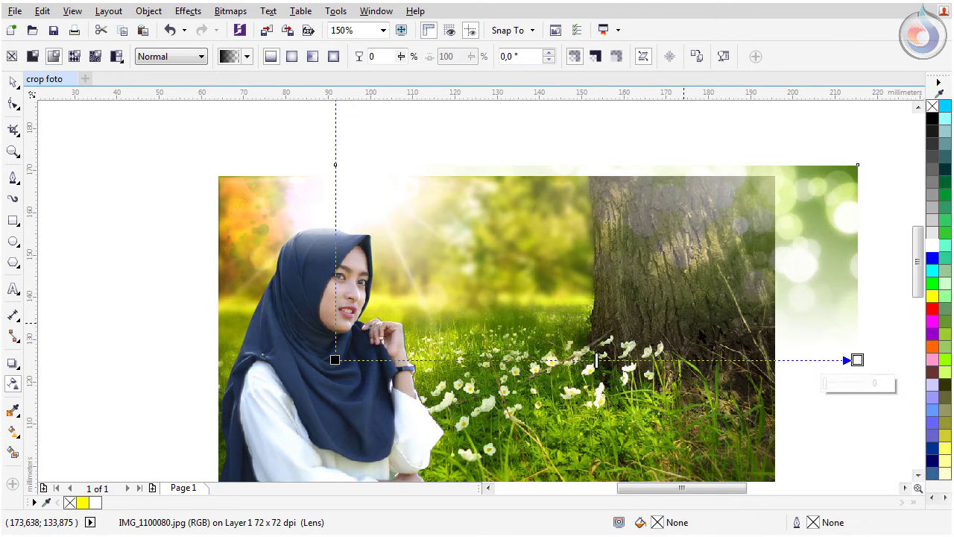
left_click_drag(856, 361, 592, 193)
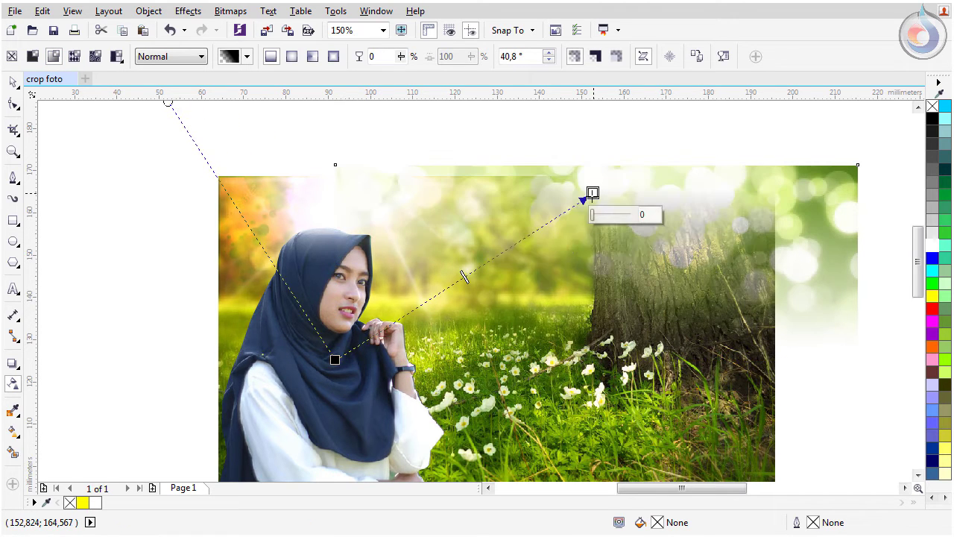
left_click_drag(335, 359, 556, 299)
left_click(14, 82)
left_click(168, 277)
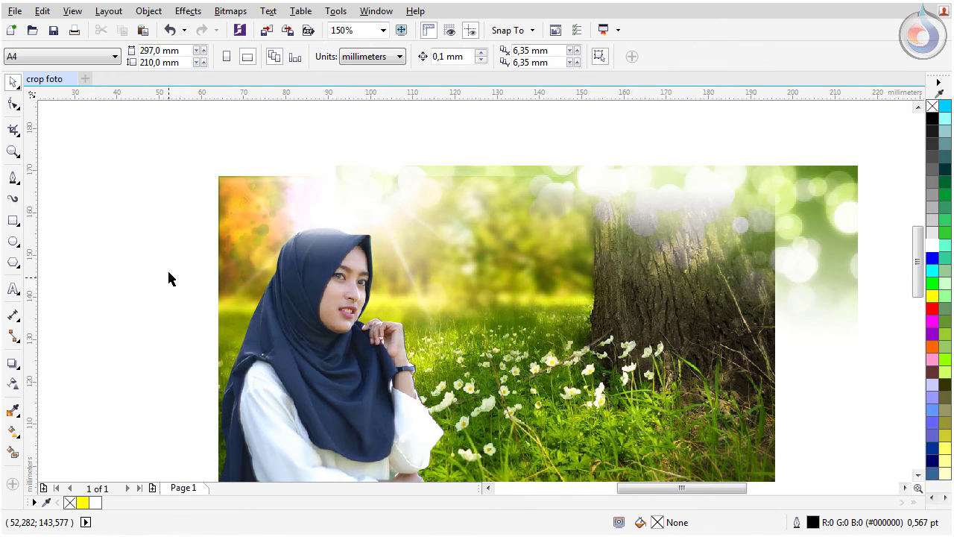
- Draw a rectangle about 128 × 81 mm just inside the background's edges and move it directly below the picture
scroll(168, 276, "down", 2)
key("z")
left_click_drag(122, 188, 575, 469)
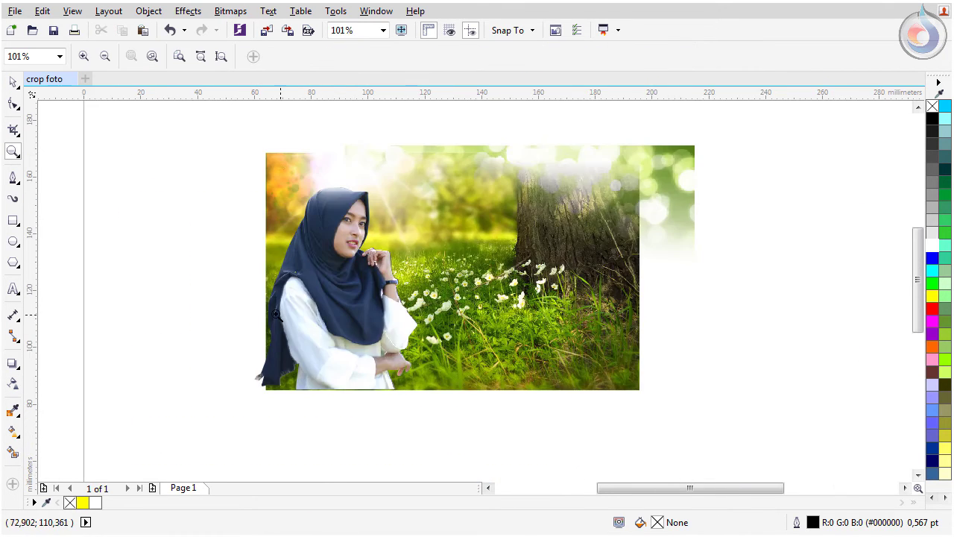
left_click(12, 221)
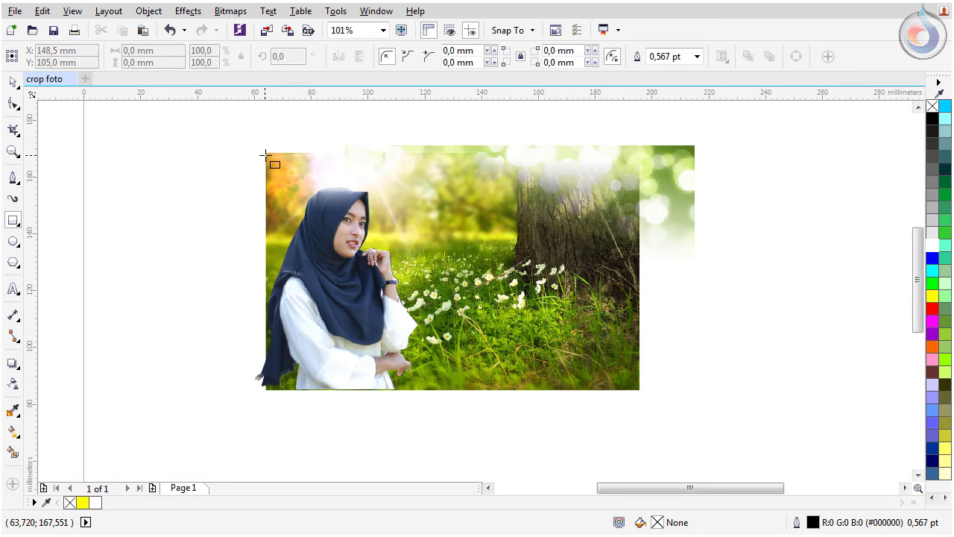
mouse_move(268, 154)
left_mouse_down()
mouse_move(612, 399)
mouse_move(633, 385)
left_mouse_up()
left_click(12, 81)
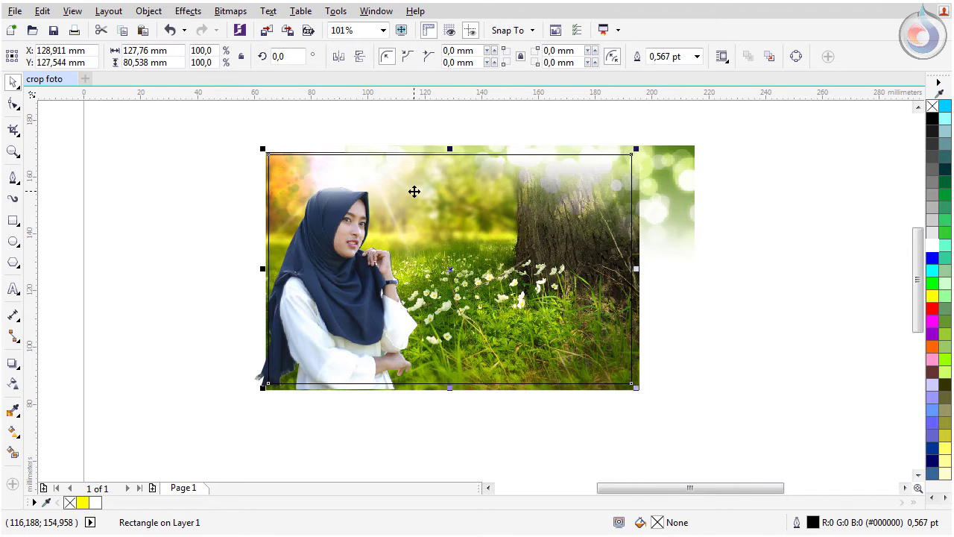
left_click_drag(415, 192, 406, 385)
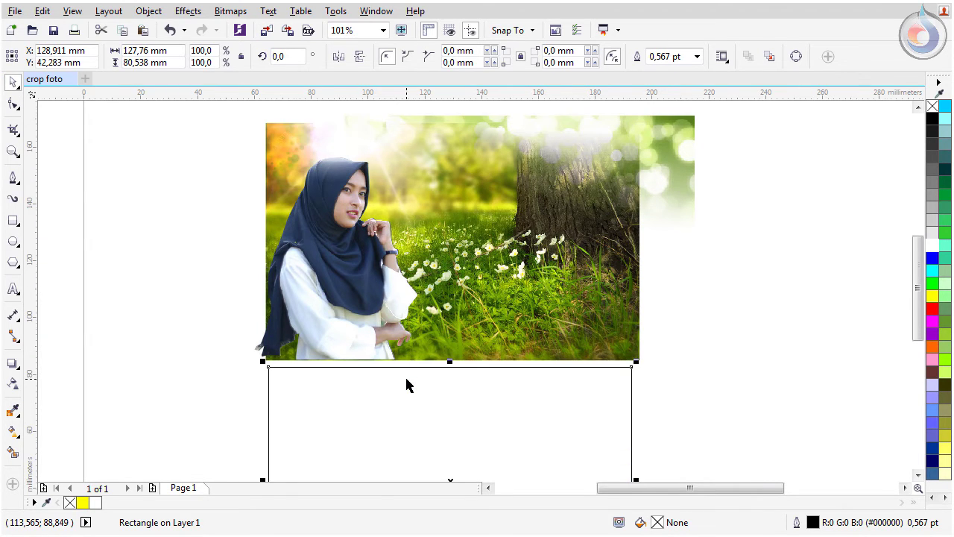
- Group the background, the woman and all light overlays, leaving the rectangle out
scroll(406, 385, "down", 2)
left_click_drag(313, 228, 565, 368)
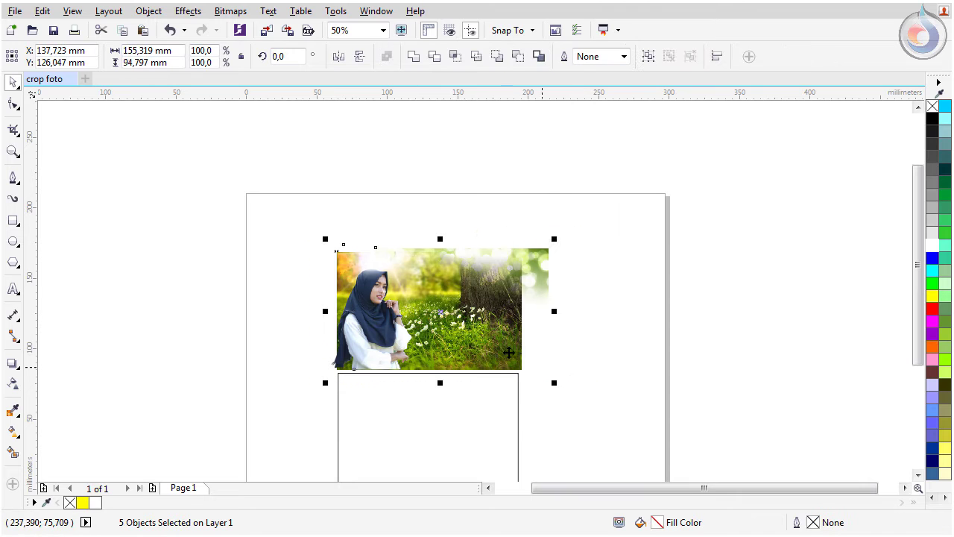
scroll(444, 310, "up", 2)
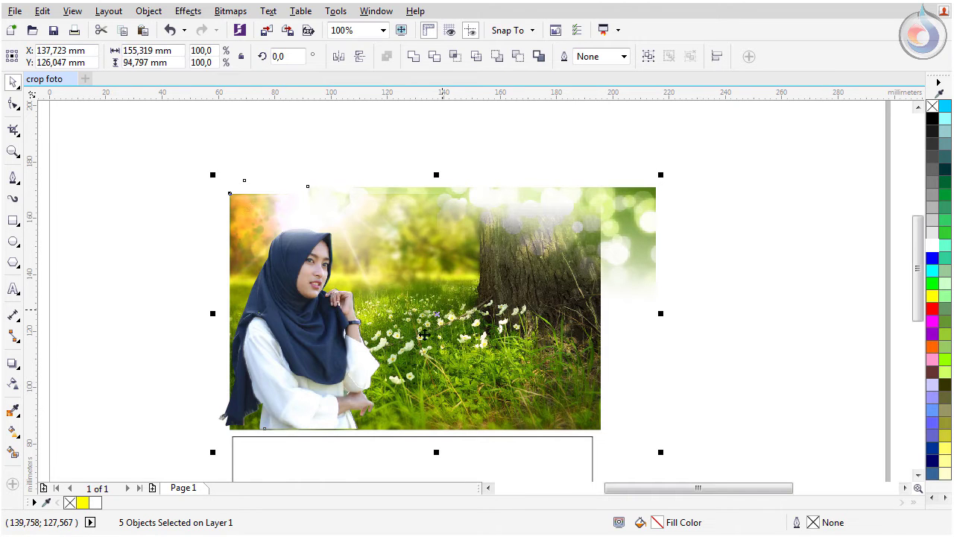
right_click(438, 317)
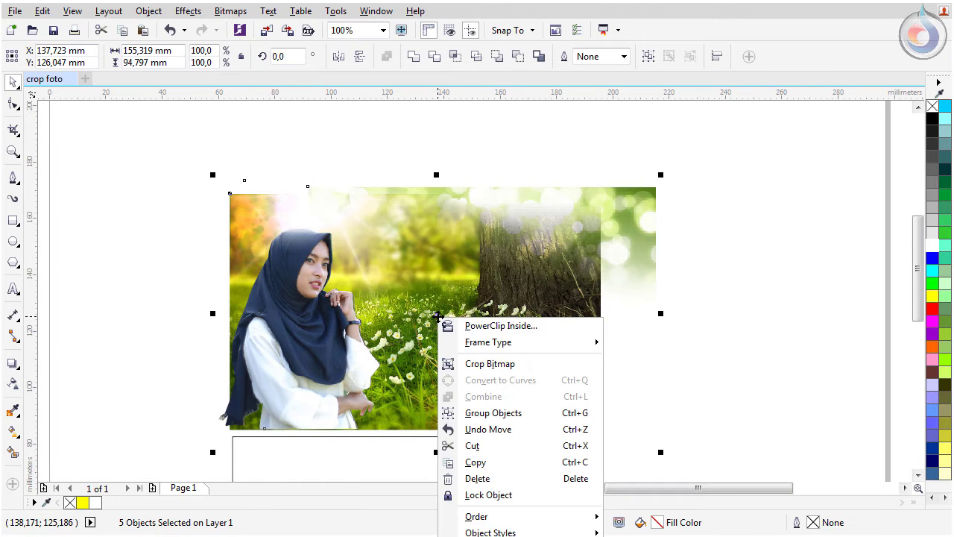
left_click(479, 412)
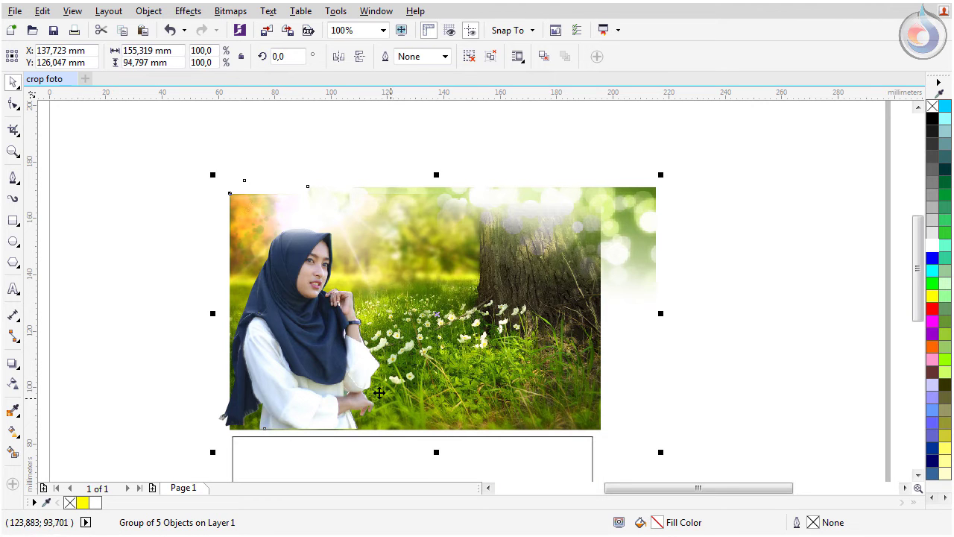
- PowerClip the grouped composition inside the empty rectangle below it
scroll(378, 393, "down", 3)
scroll(365, 392, "down", 1)
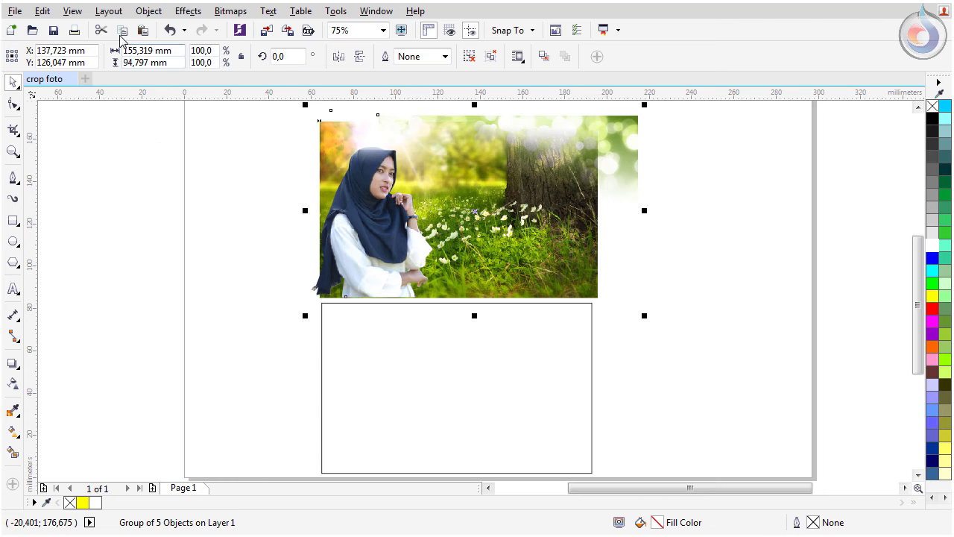
left_click(148, 11)
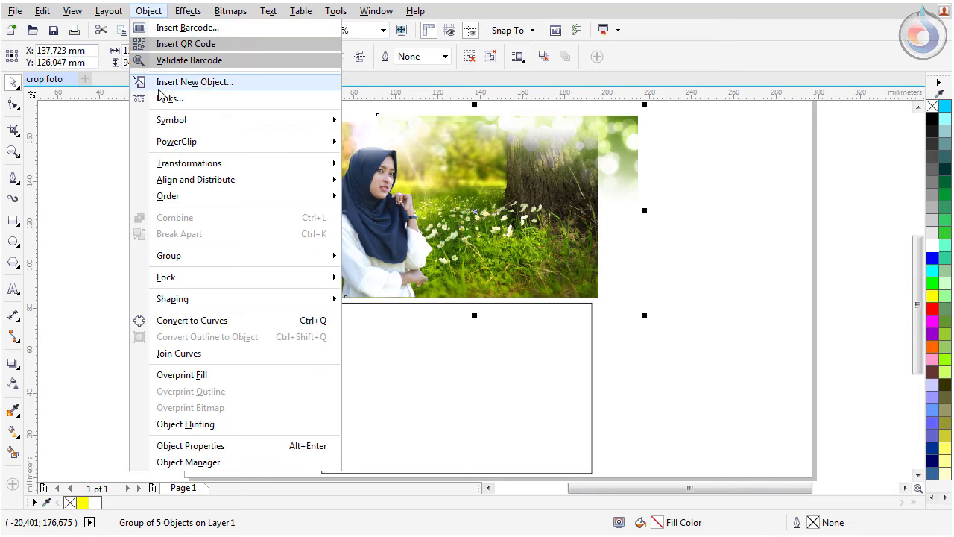
mouse_move(231, 151)
left_click(409, 143)
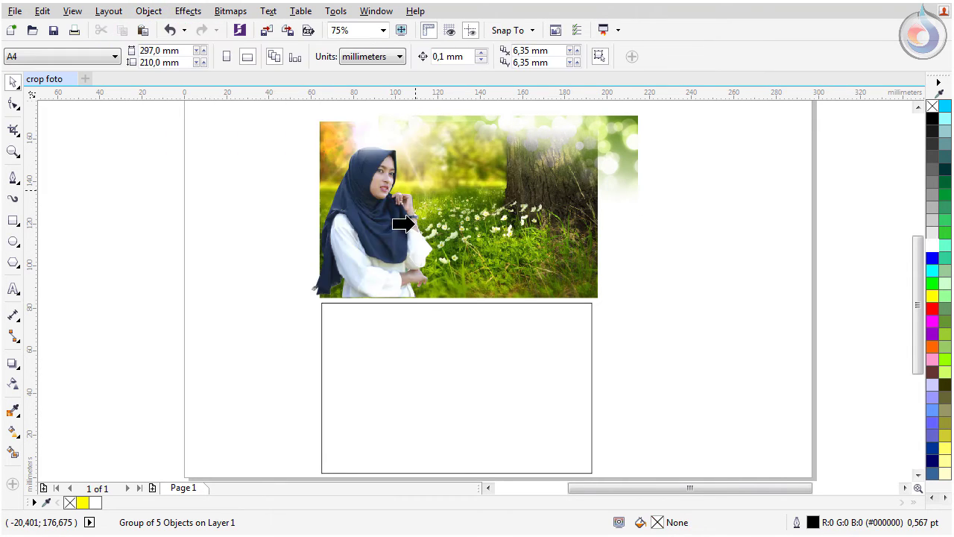
left_click(407, 336)
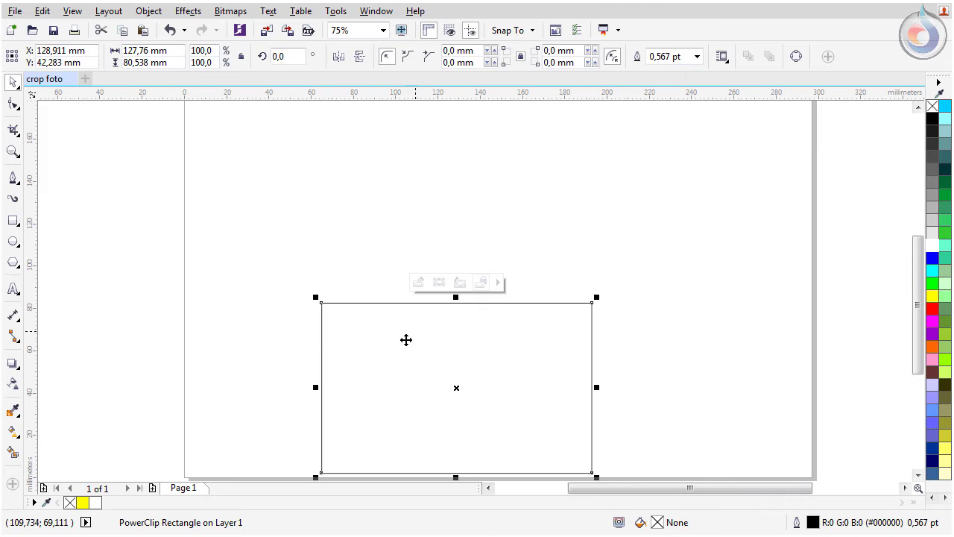
- Extract the PowerClip contents and place the group back into the frame, positioned over the rectangle
left_click(460, 283)
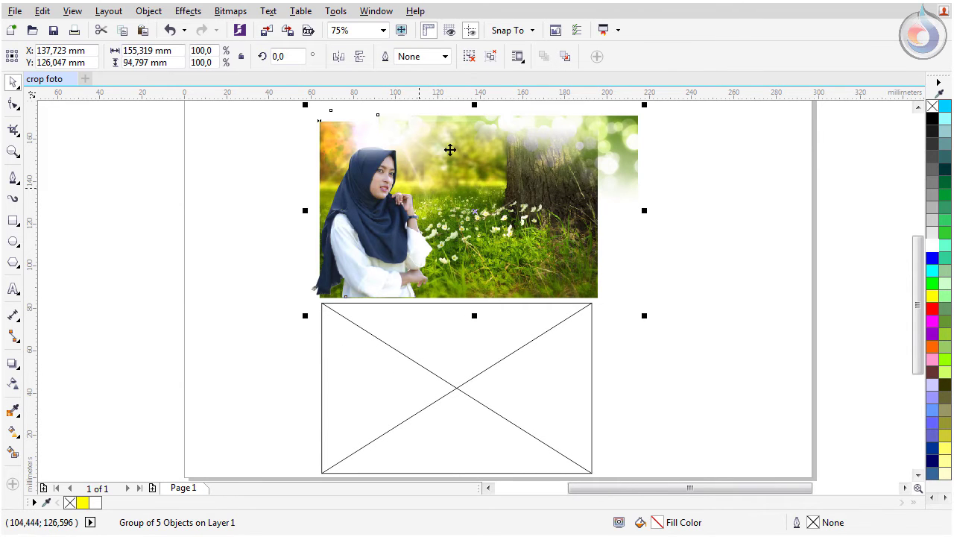
left_click_drag(460, 141, 460, 314)
left_click(264, 373)
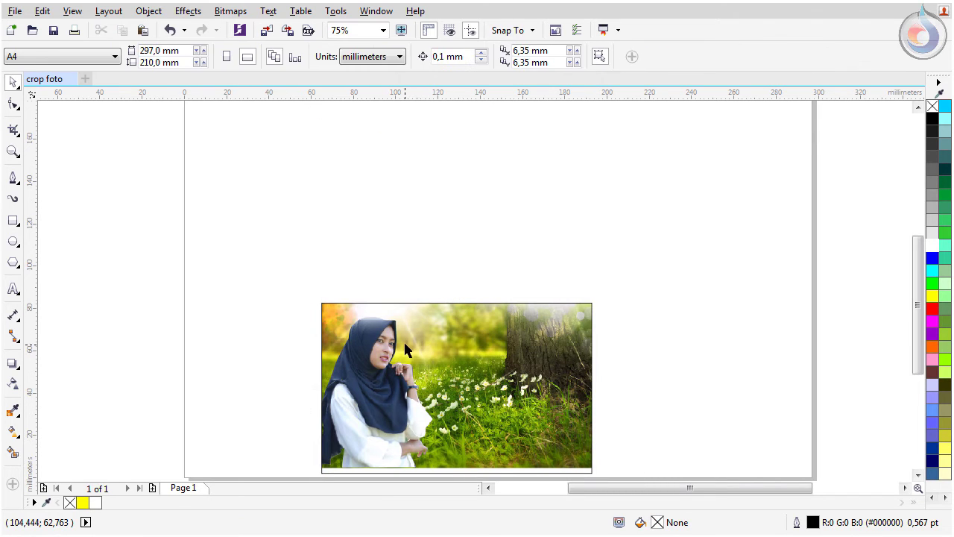
- Move the framed picture up the page, extract its contents and put them back slightly lower to fill the frame's bottom gap
left_click_drag(407, 351, 415, 216)
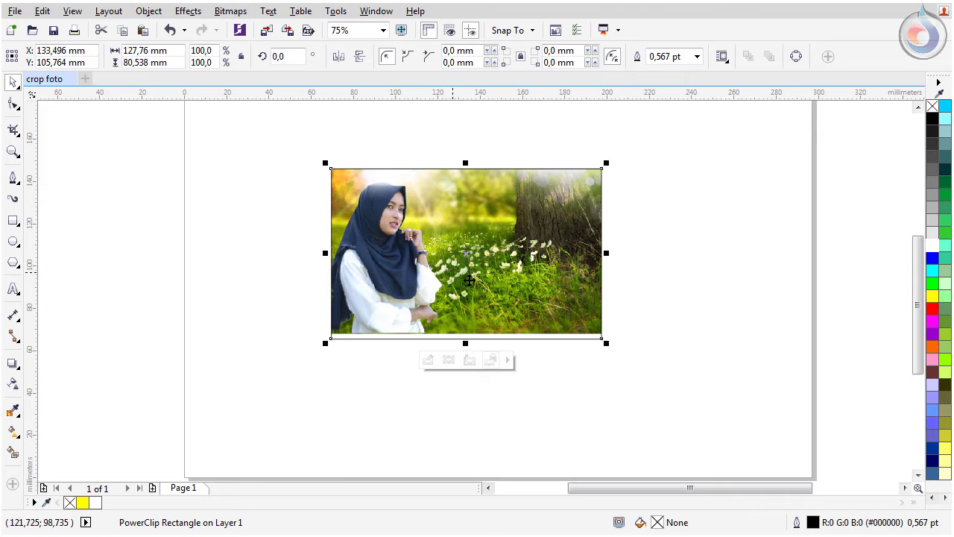
left_click(469, 361)
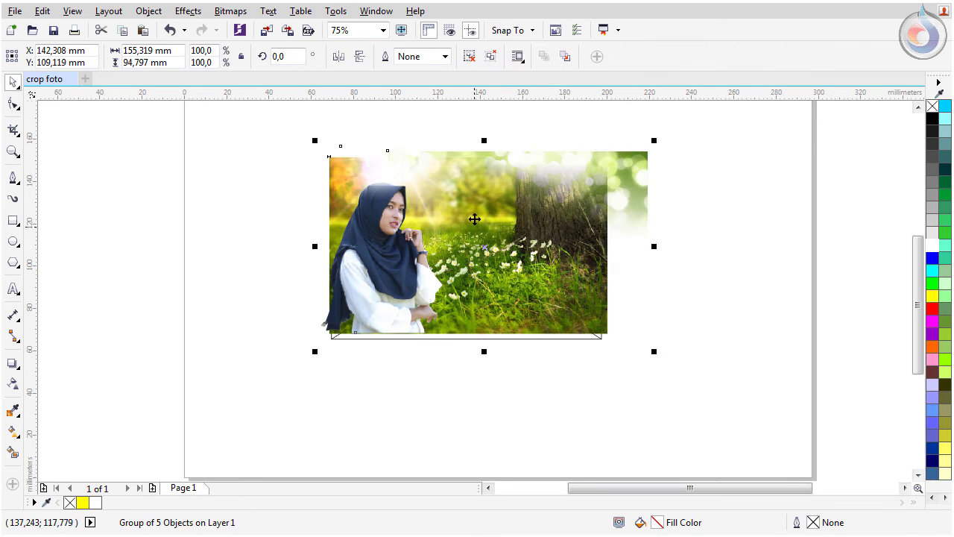
left_click_drag(474, 213, 473, 228)
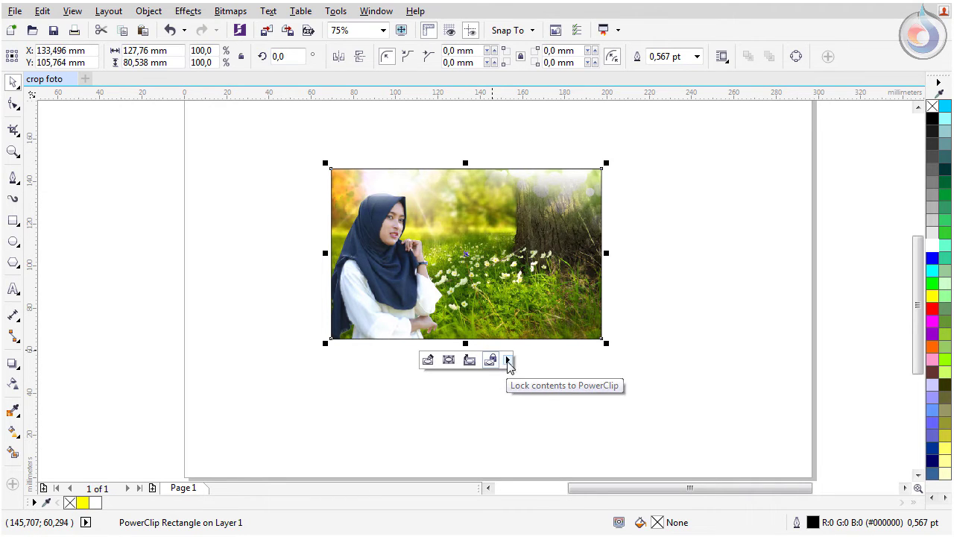
left_click(508, 361)
left_click(435, 384)
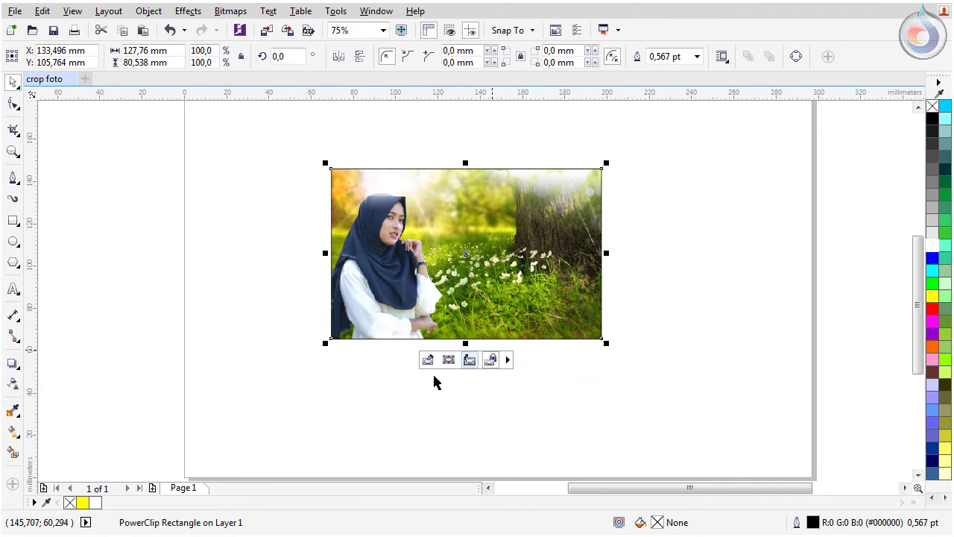
left_click(375, 370)
left_click(361, 219)
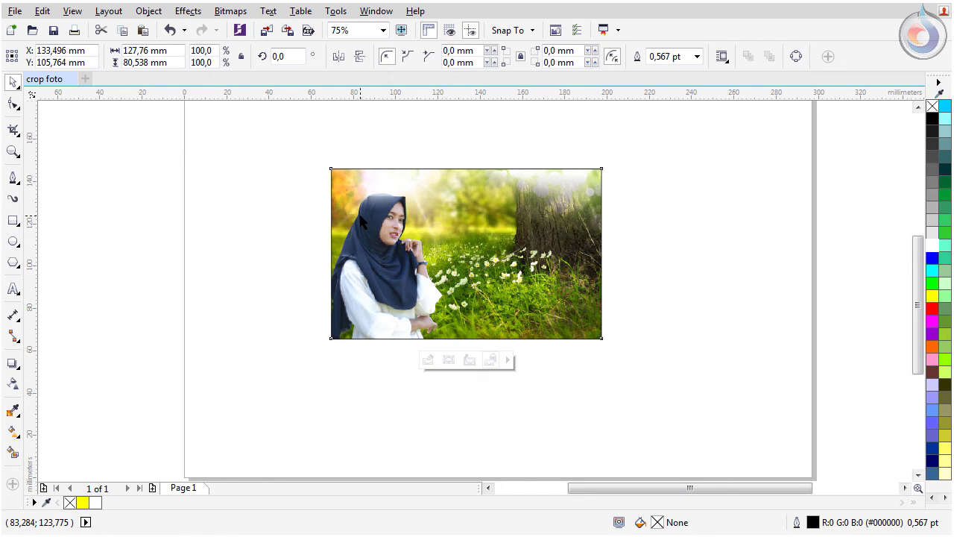
left_click(298, 184)
- Add the artistic text "My Diary's" in 24 pt Arial, starting beside the framed picture
key("F4")
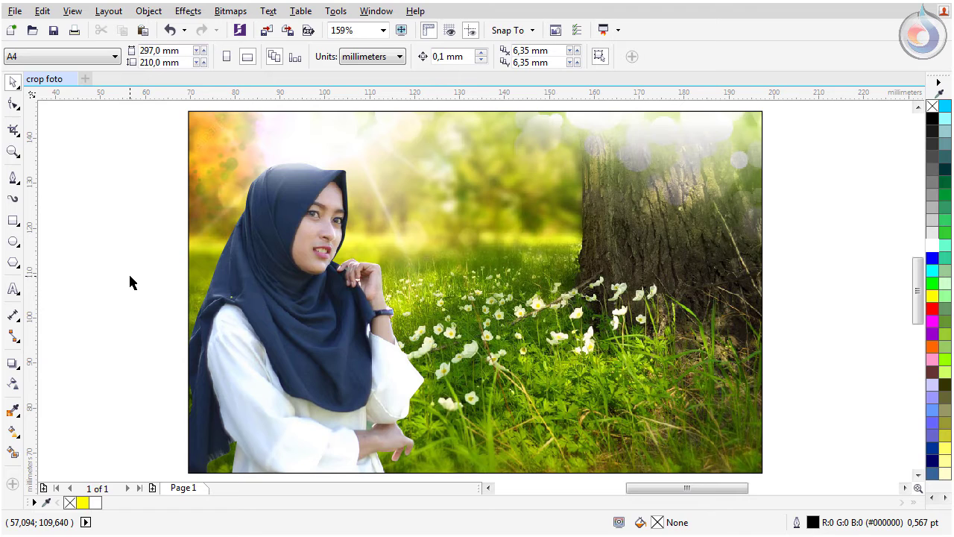
left_click(18, 294)
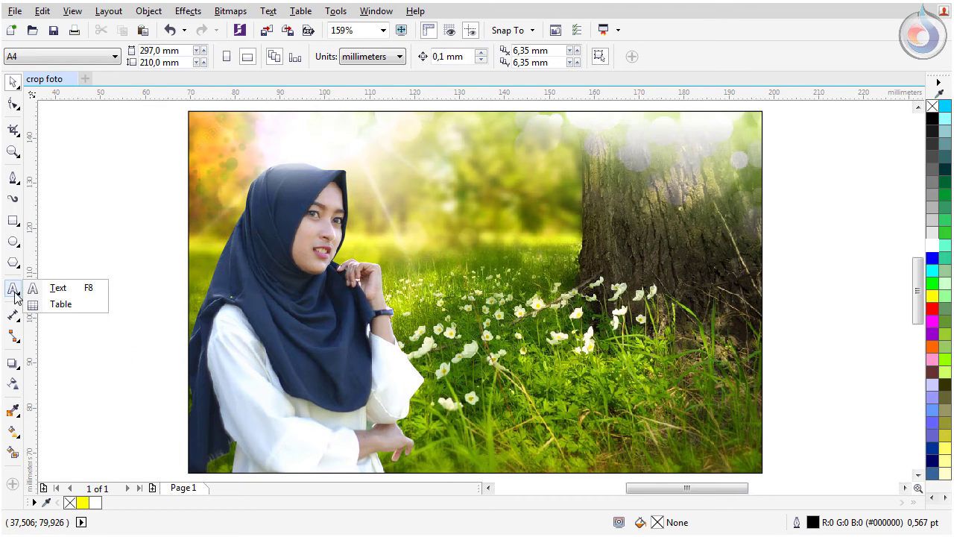
left_click(44, 286)
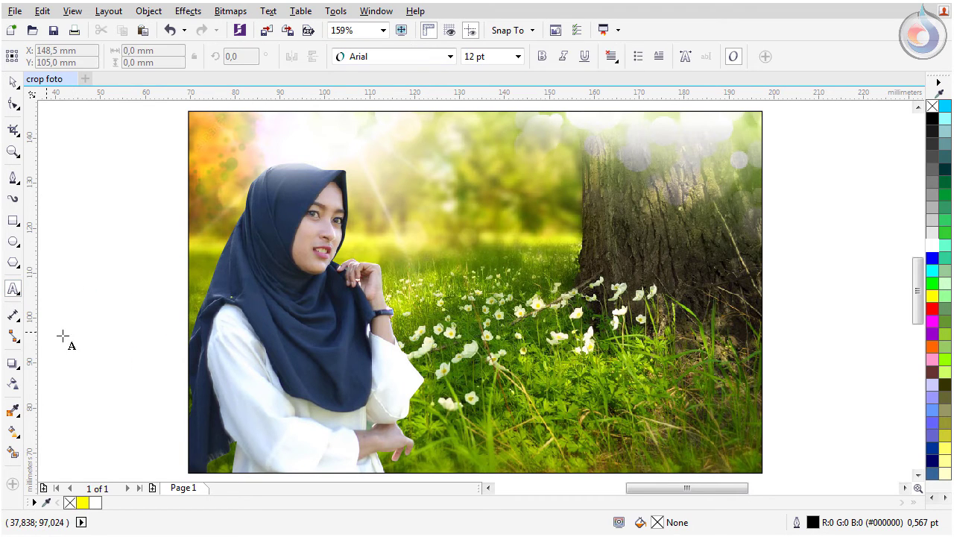
left_click(114, 347)
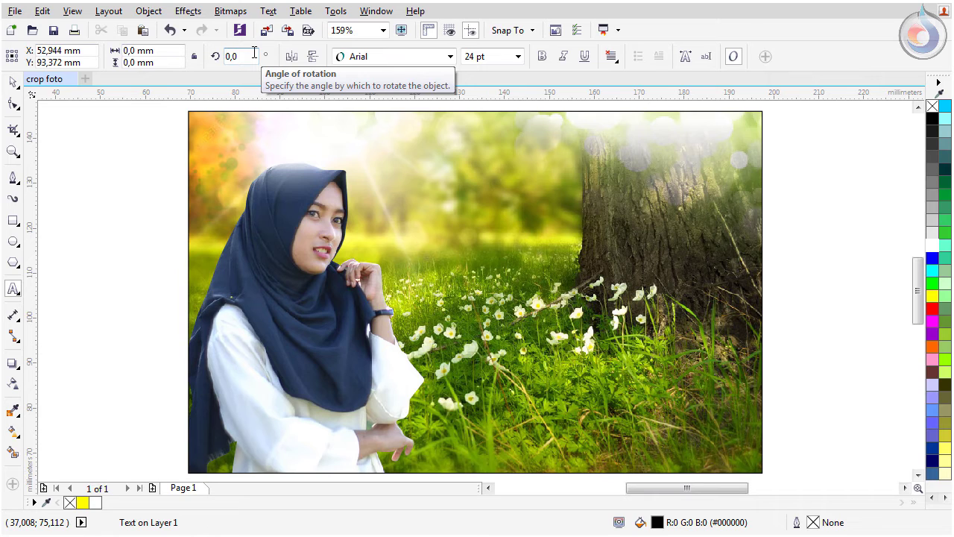
type("My Dia")
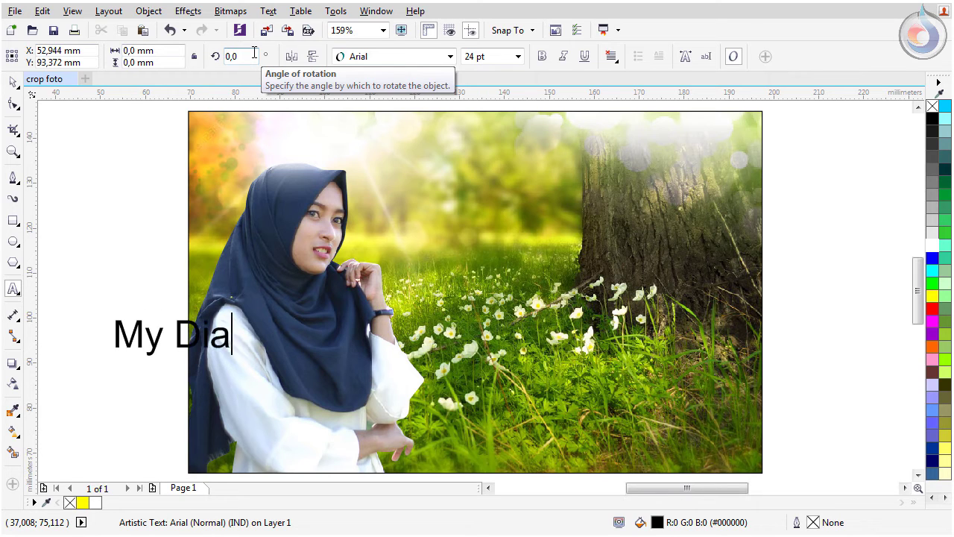
type("ry's")
key("ctrl+space")
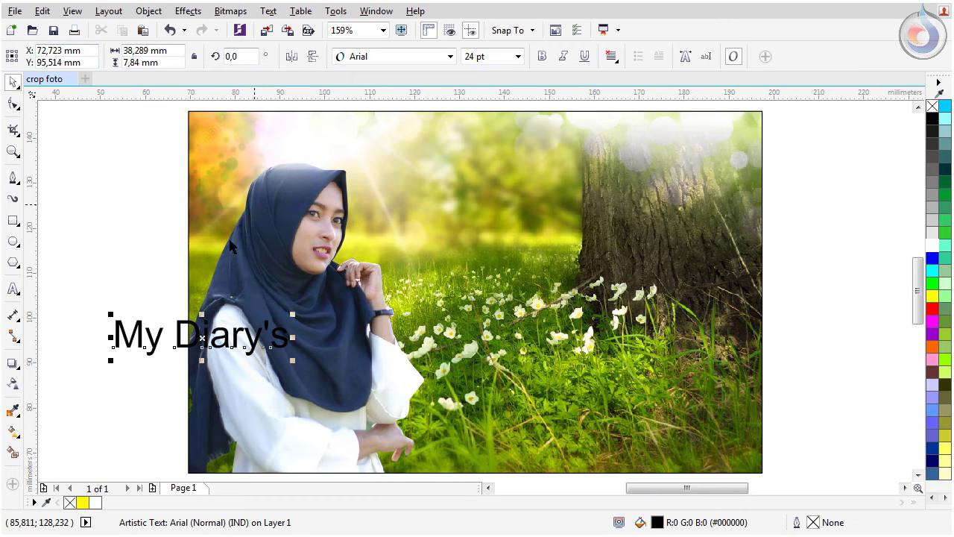
- Change the text's font to JaneAusten and move it onto the grass in the picture's lower right
left_click(369, 57)
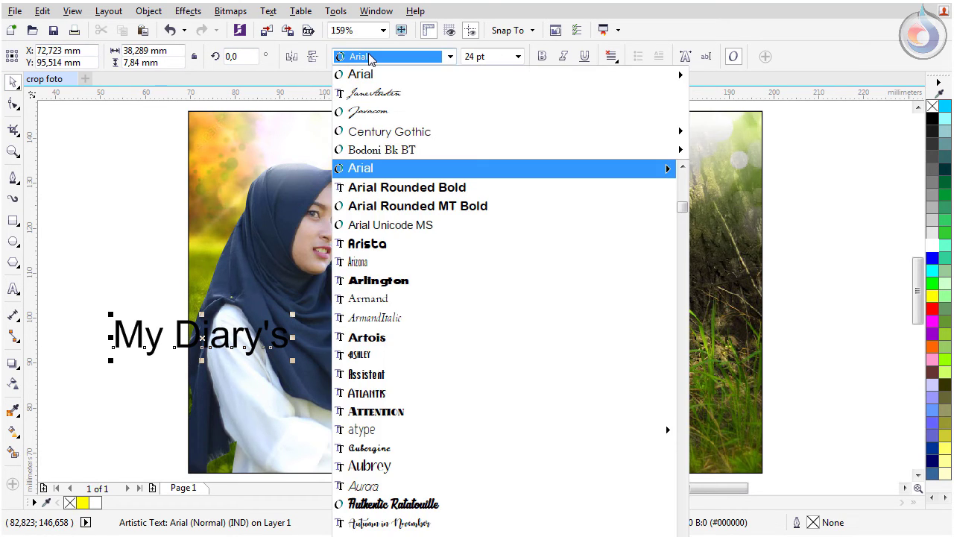
left_click(379, 96)
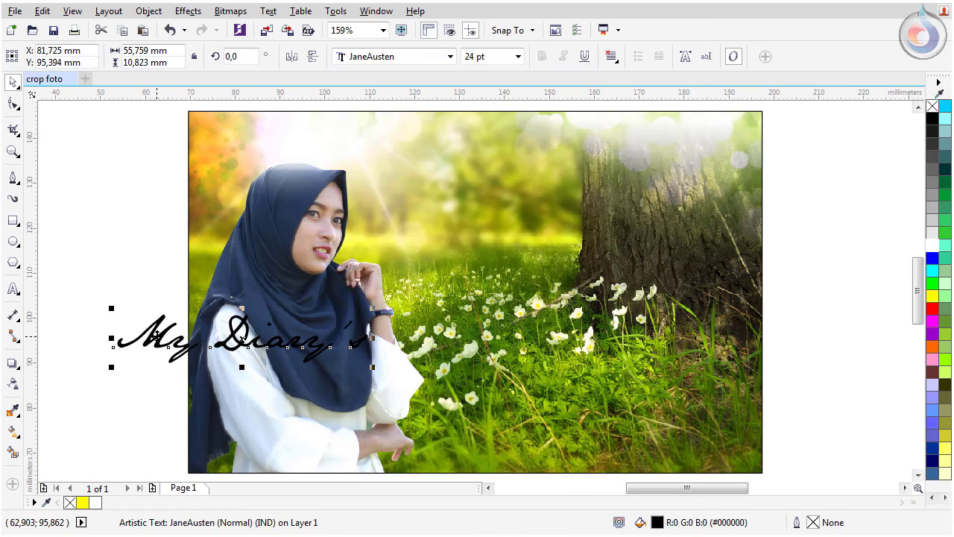
left_click_drag(156, 334, 531, 426)
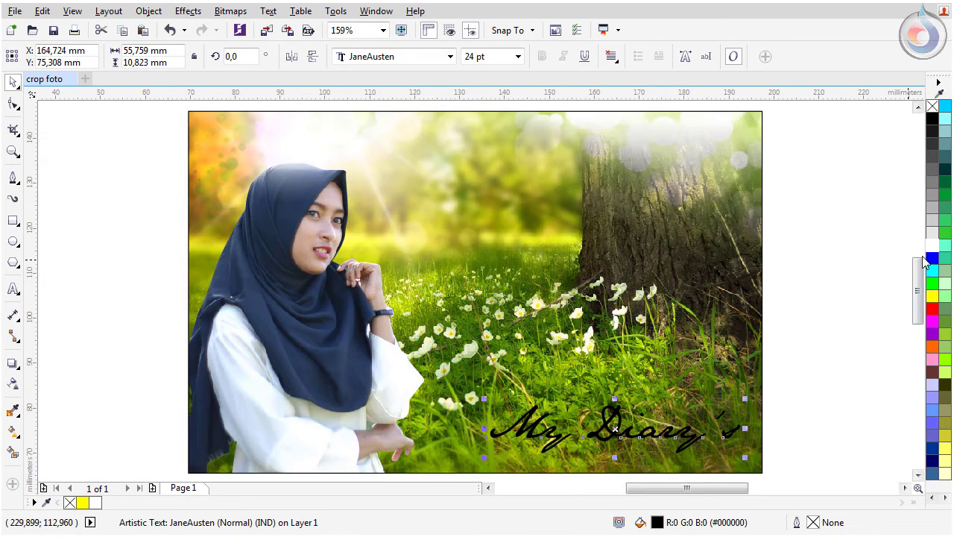
- Fill the text white and scale it down to about 35 mm wide, positioned below the tree trunk
left_click(933, 246)
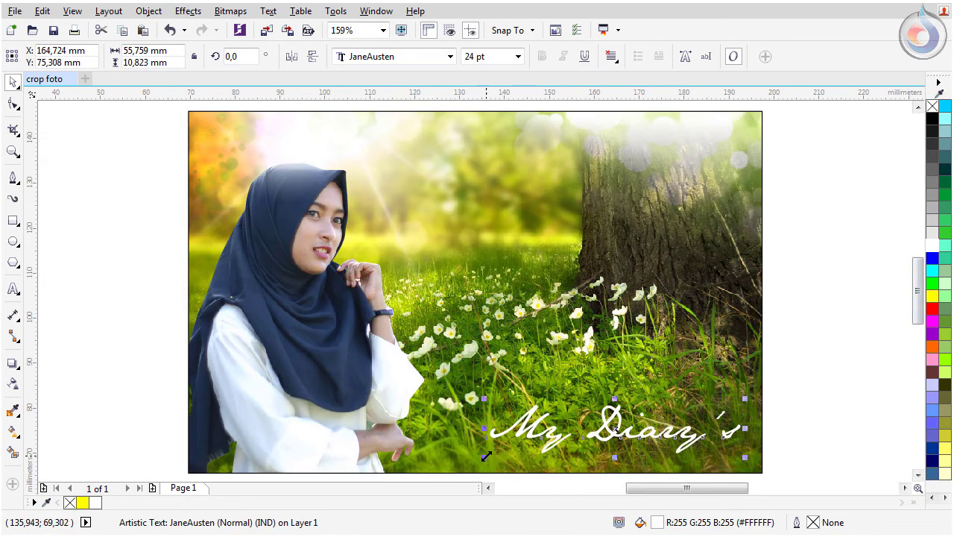
left_click_drag(484, 457, 599, 464)
left_click_drag(659, 422, 637, 436)
left_click(136, 197)
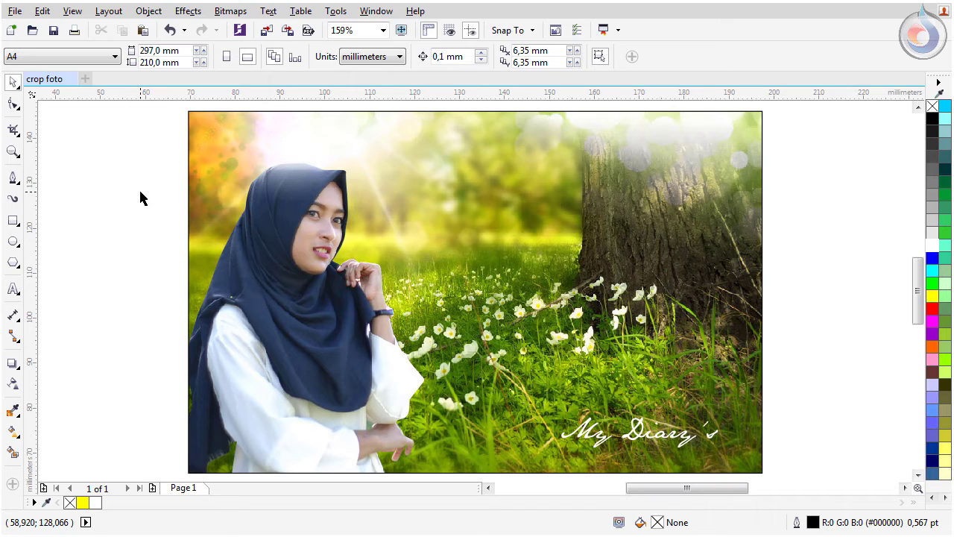
- Remove the outline from the framed picture
left_click(477, 137)
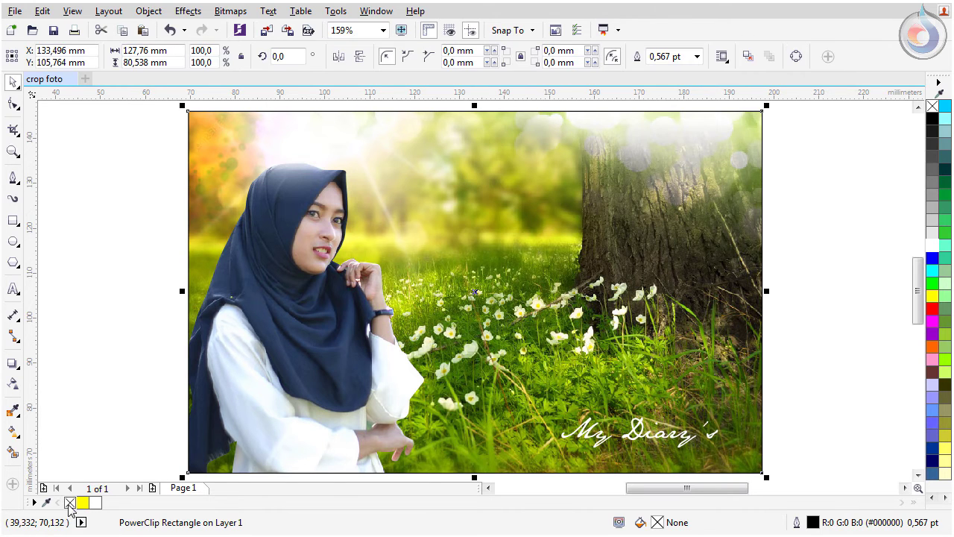
left_click(76, 272)
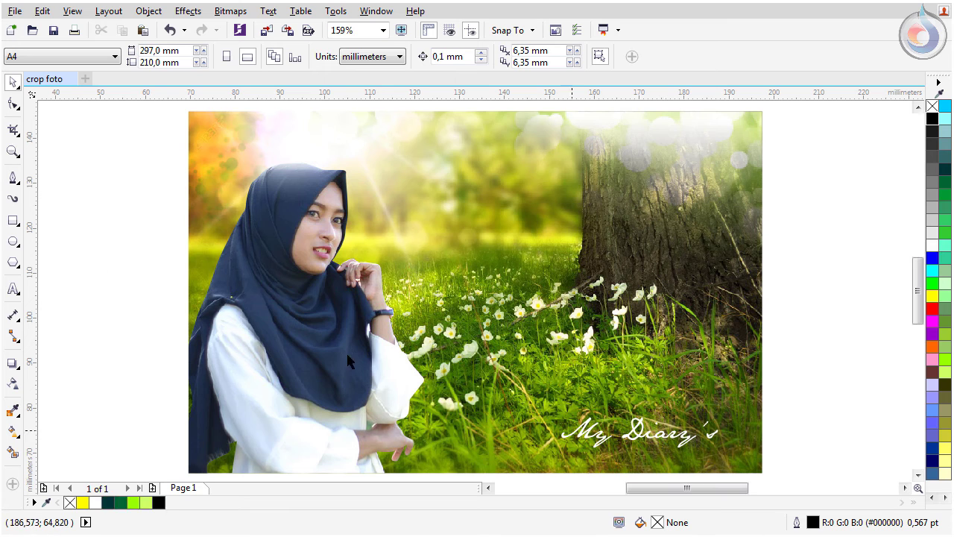
- Draw a rectangle across the picture's full width along its bottom edge, about 127.5 mm wide and 24 mm high
left_click(13, 222)
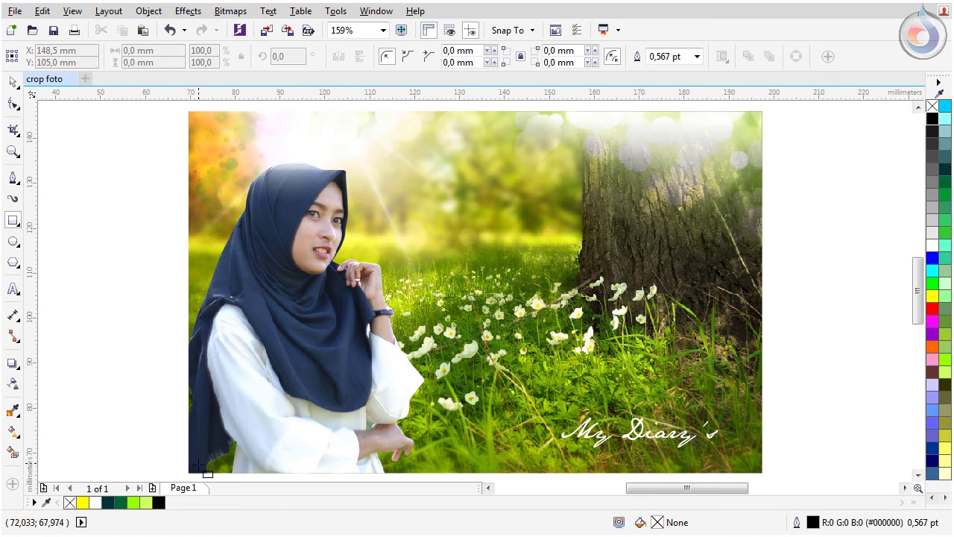
left_click_drag(190, 472, 763, 380)
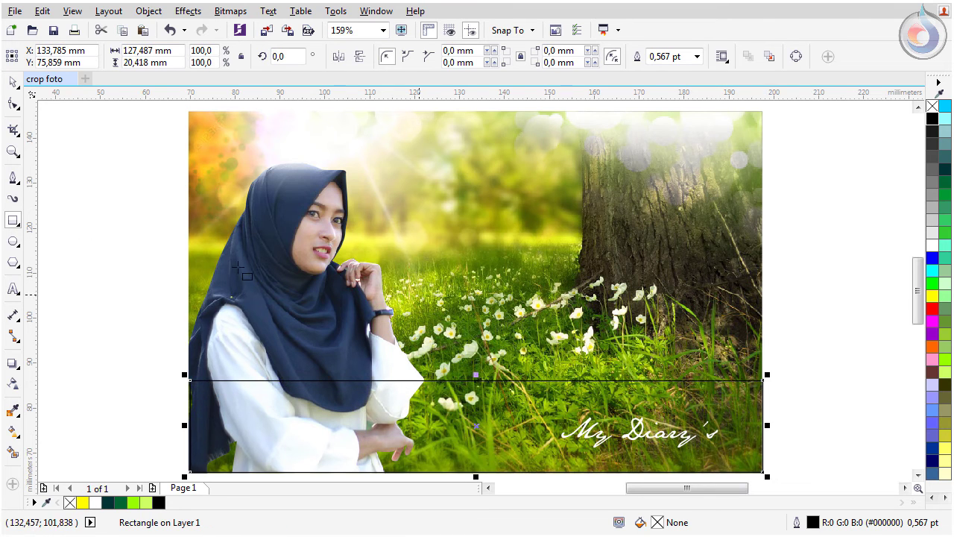
left_click(12, 82)
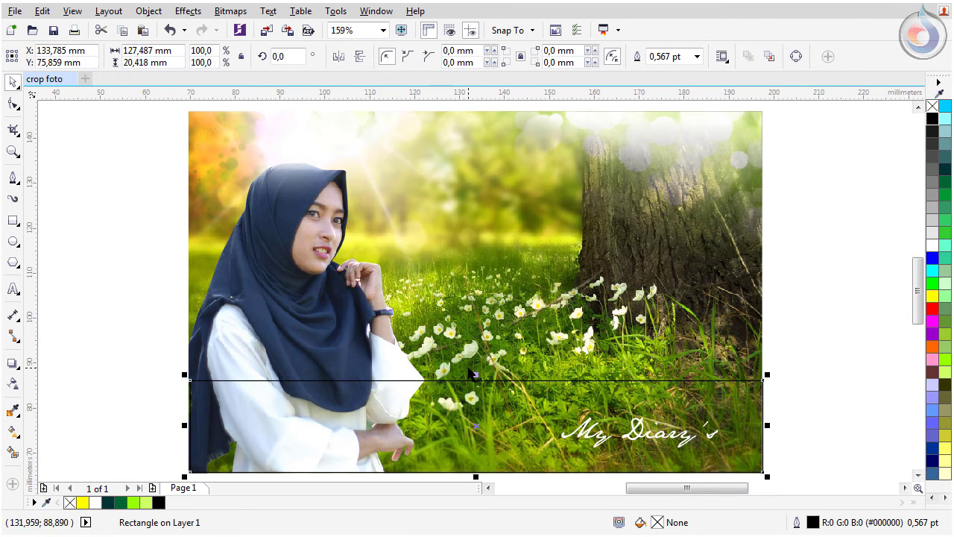
left_click_drag(475, 373, 475, 357)
- Fill the rectangle across the picture's bottom with black and remove its outline
left_click(298, 227)
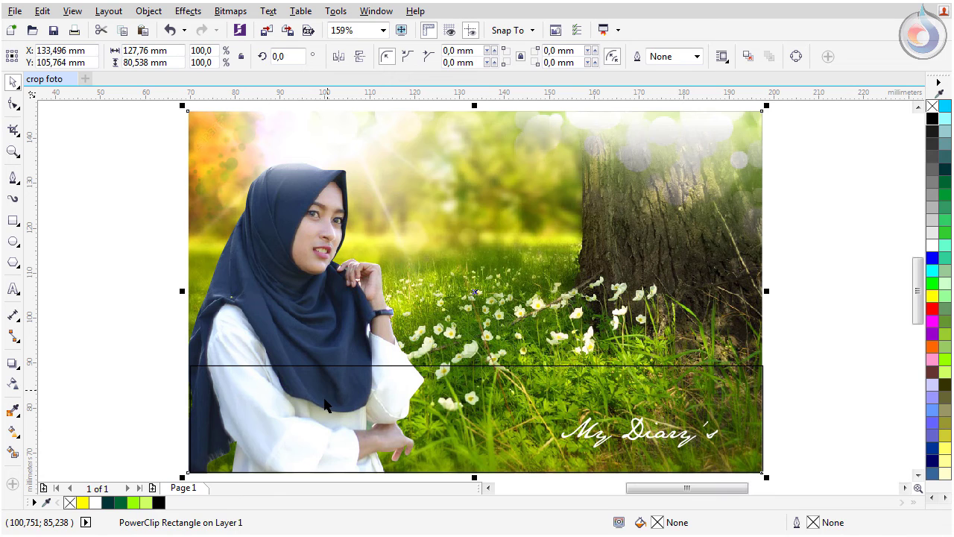
left_click(306, 414)
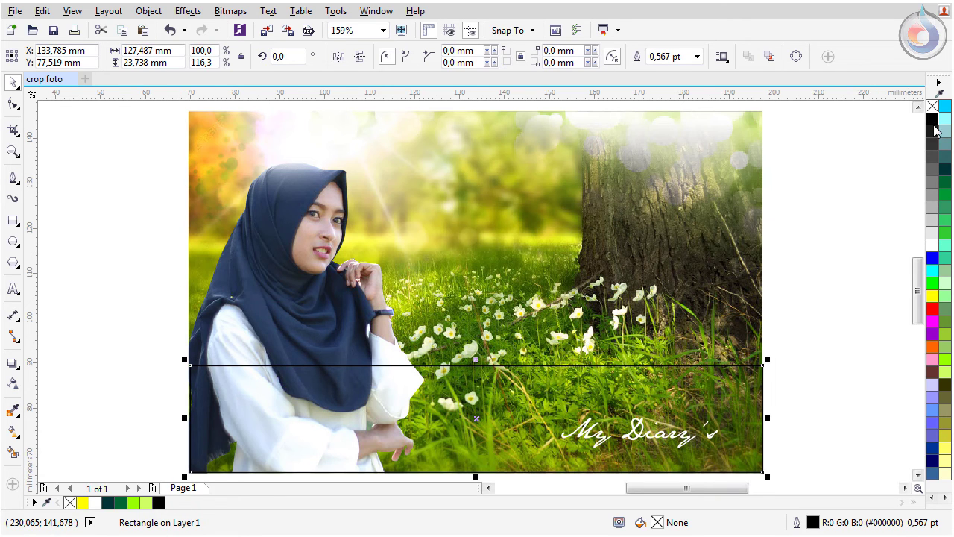
left_click(933, 119)
right_click(933, 107)
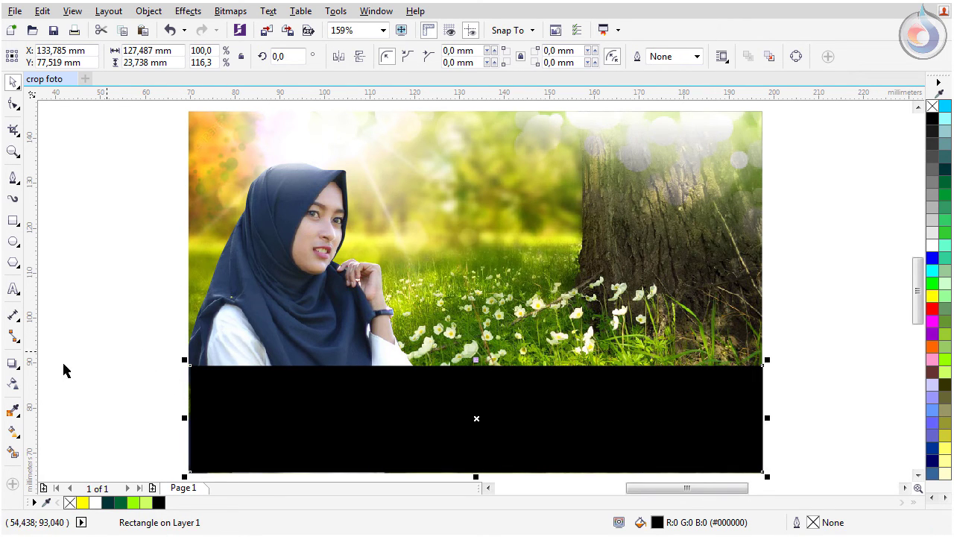
- Apply a vertical linear fountain transparency to the black rectangle so it fades out upward from the picture's bottom edge
left_click(12, 383)
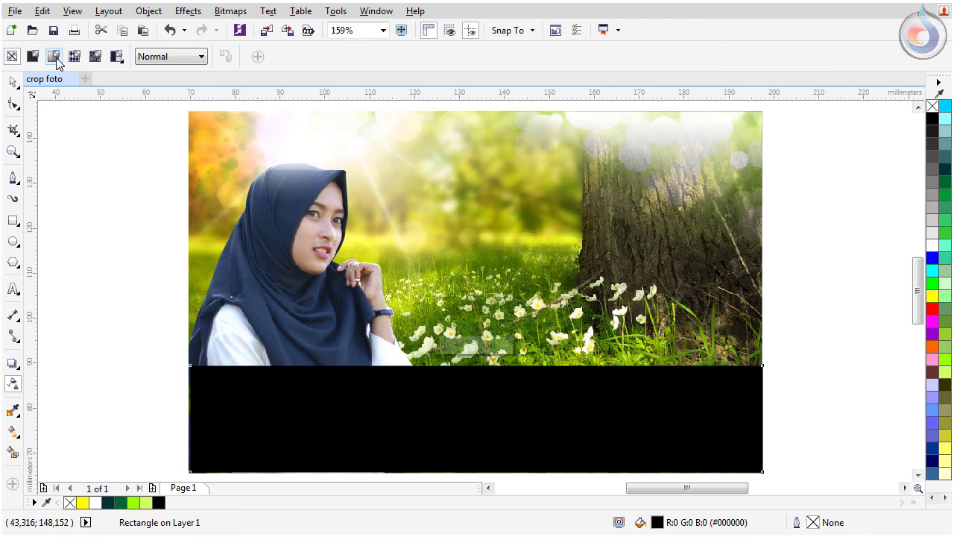
left_click(55, 58)
left_click_drag(189, 418, 468, 471)
left_click_drag(762, 418, 482, 370)
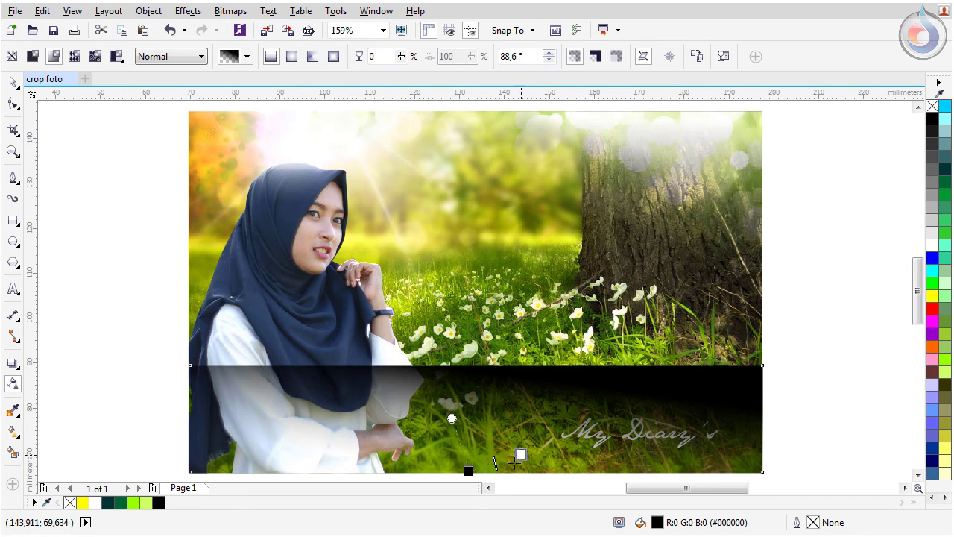
left_click_drag(468, 471, 469, 396)
scroll(476, 433, "down", 3)
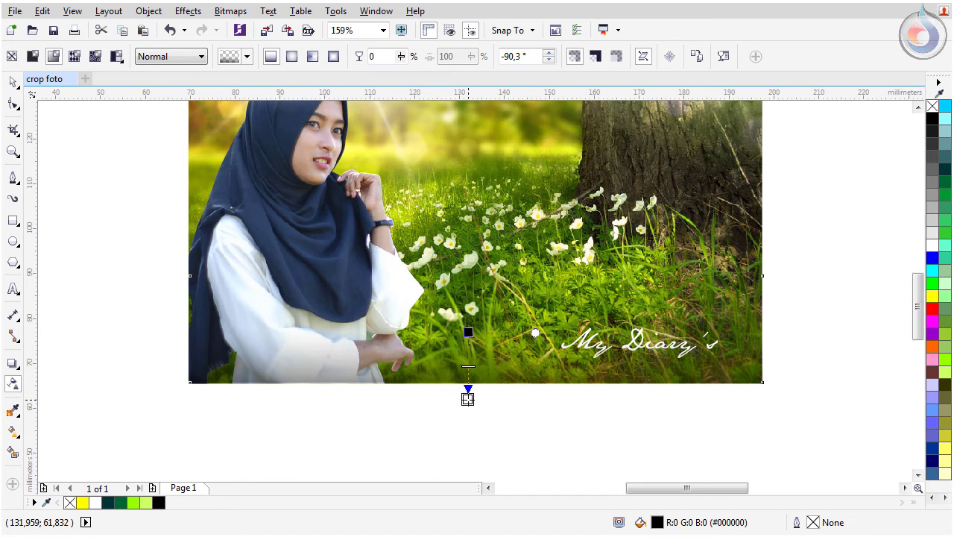
scroll(468, 380, "up", 2)
scroll(468, 375, "up", 2)
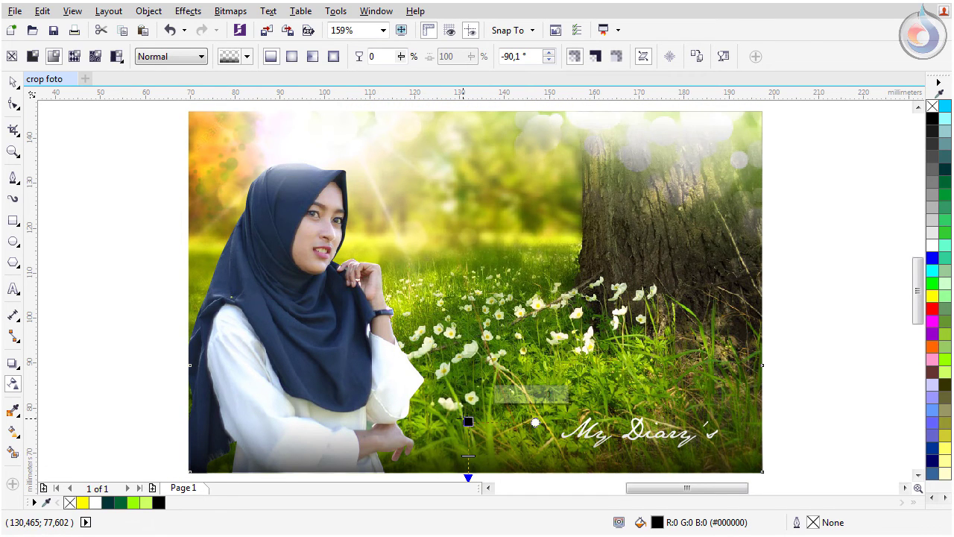
mouse_move(469, 421)
left_mouse_down()
mouse_move(463, 398)
mouse_move(467, 405)
left_mouse_up()
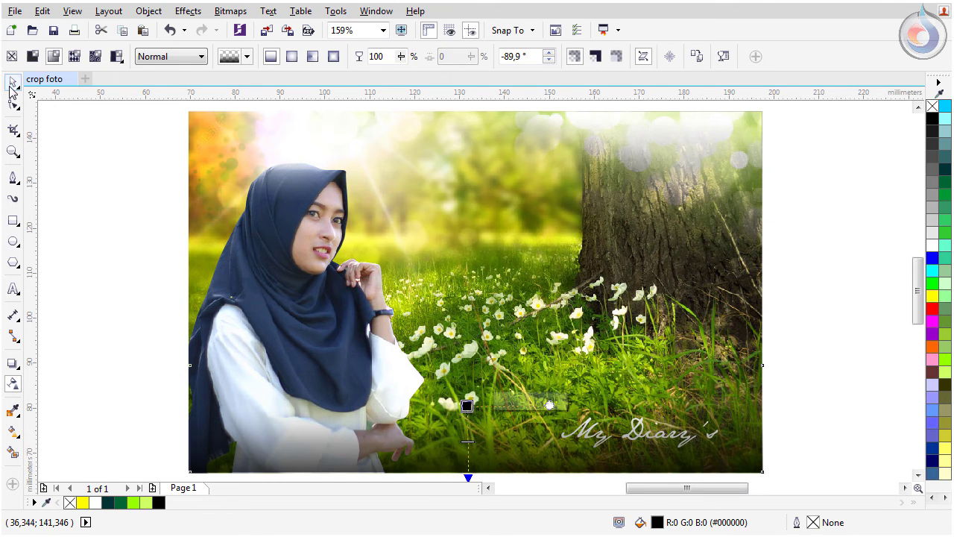
- Bring the "My Diary's" text in front of the transparent black rectangle
left_click(12, 84)
left_click_drag(813, 402, 557, 470)
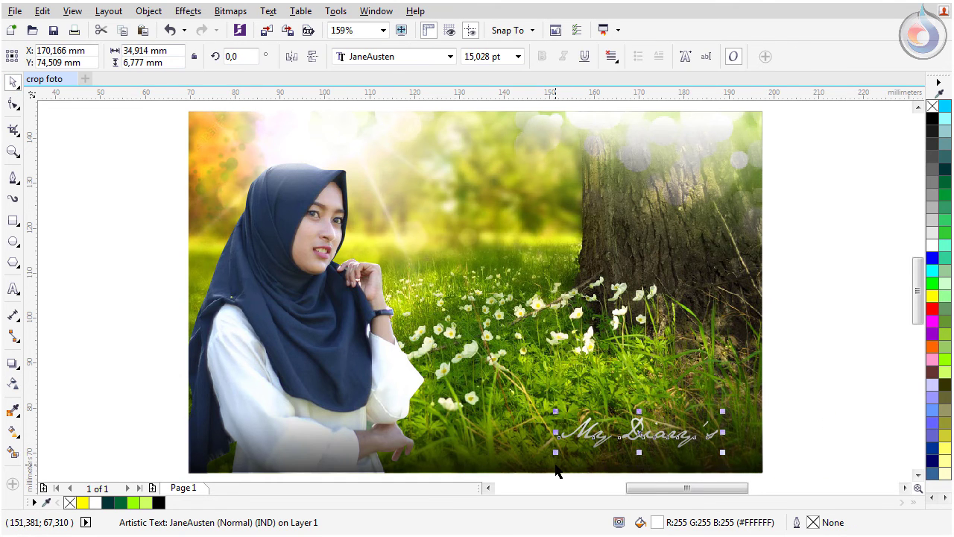
key("Escape")
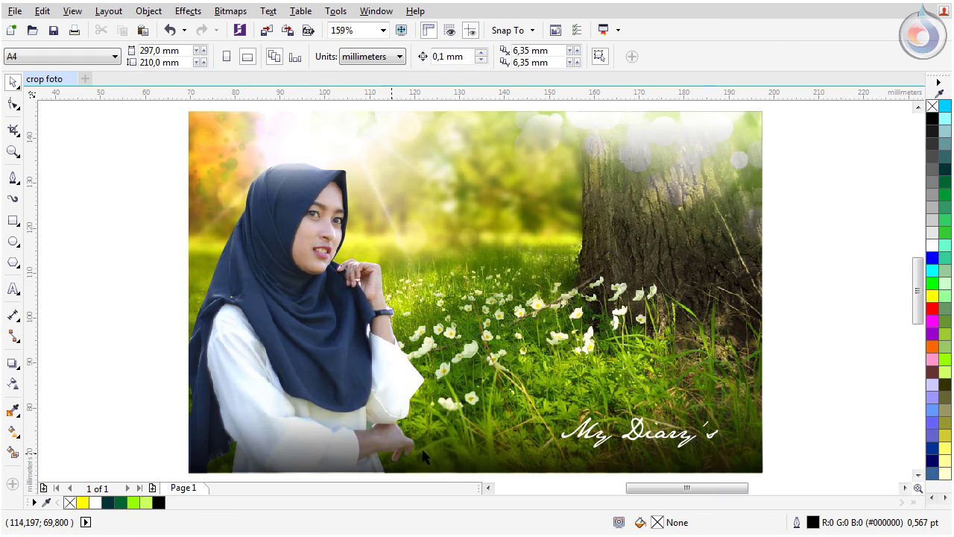
- PowerClip the transparent black rectangle inside the framed picture
left_click(470, 431)
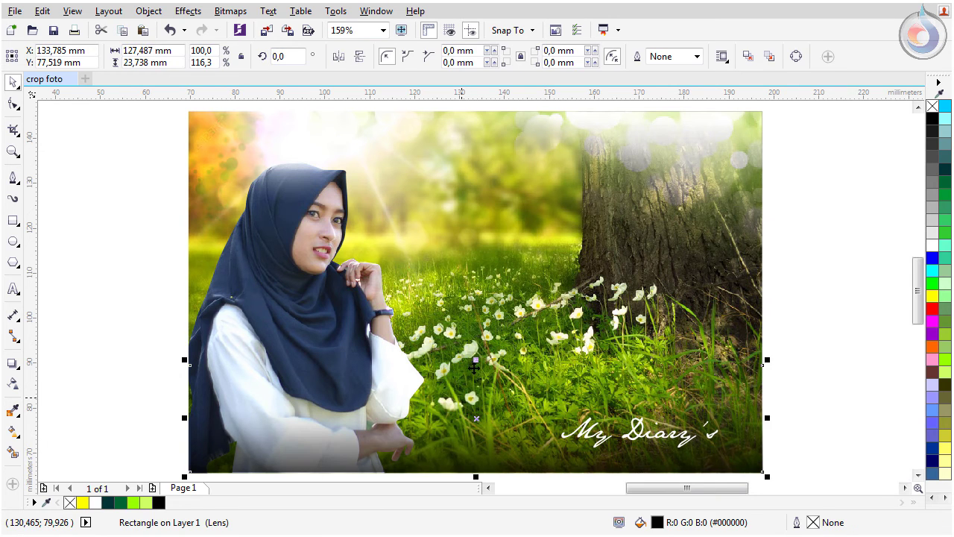
left_click(147, 11)
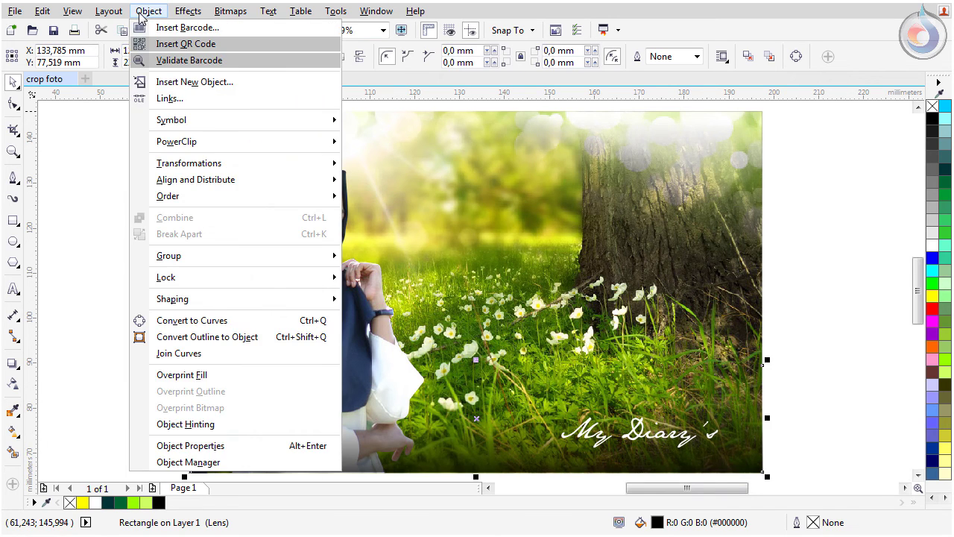
mouse_move(249, 147)
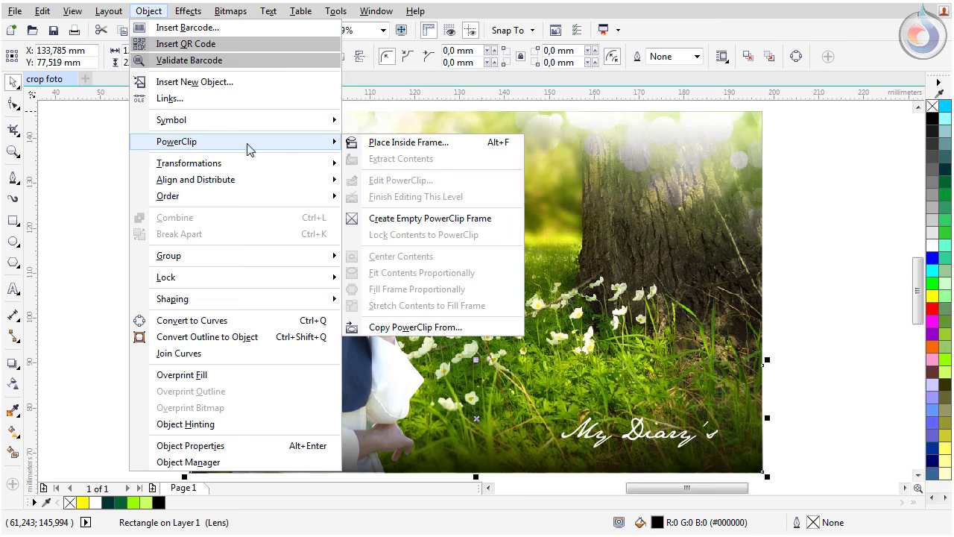
left_click(395, 142)
left_click(606, 357)
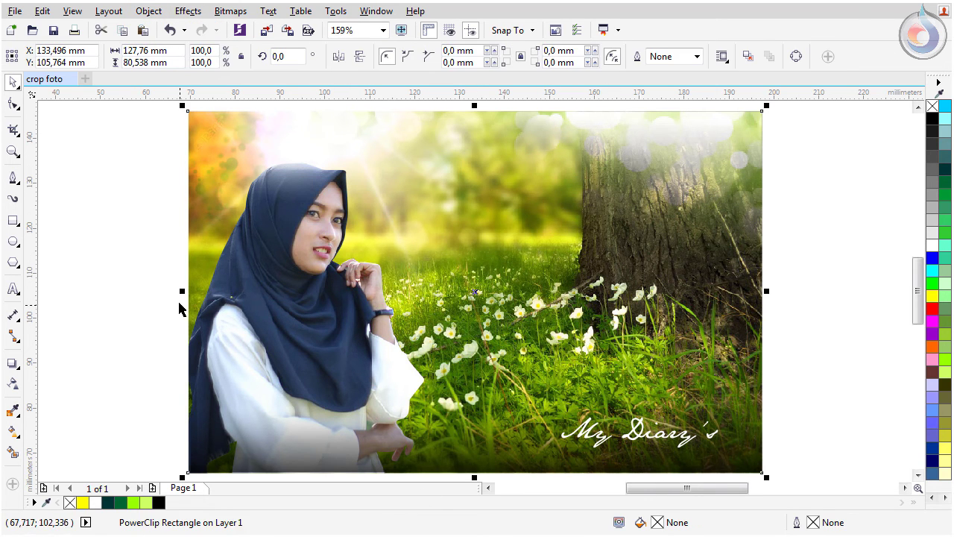
left_click(149, 310)
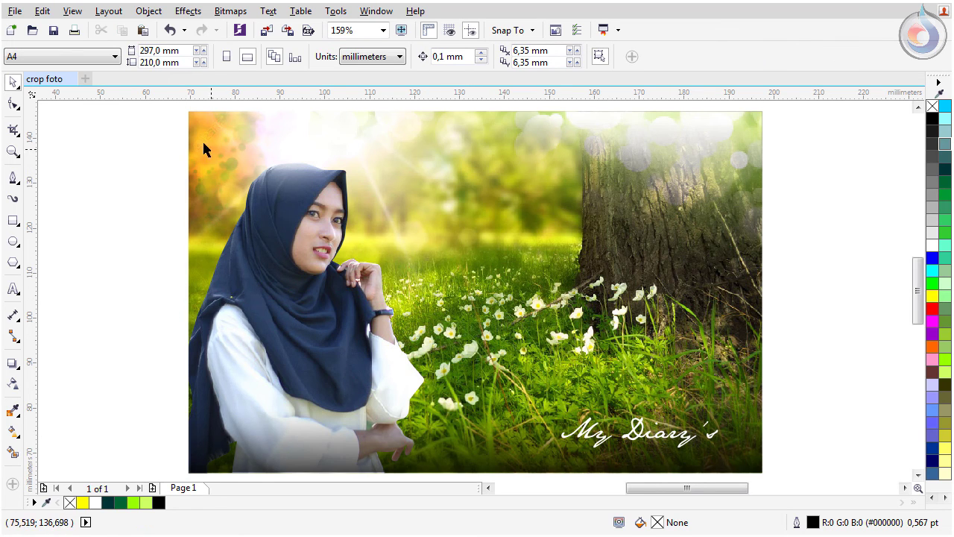
- Save the document as "crop foto" in CDR format, version 17.0
left_click(18, 12)
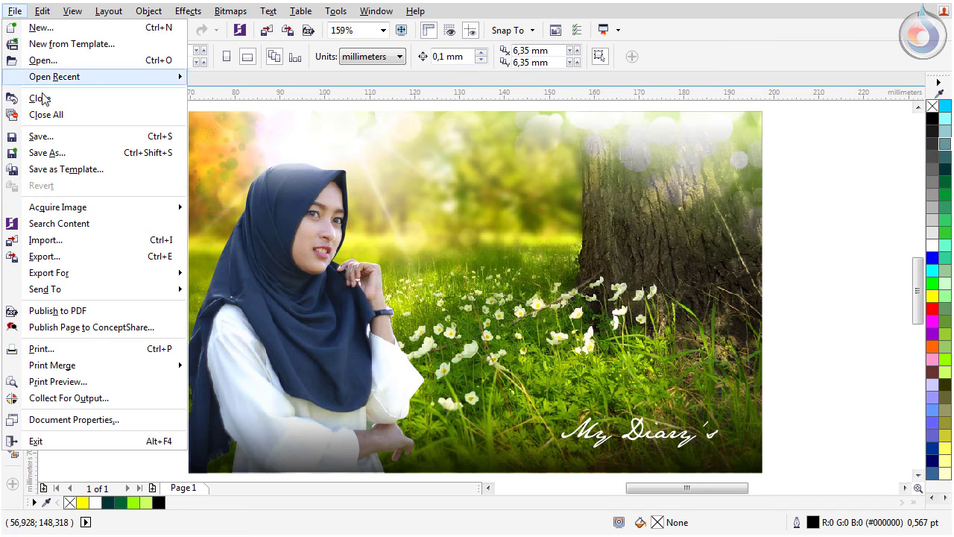
left_click(53, 145)
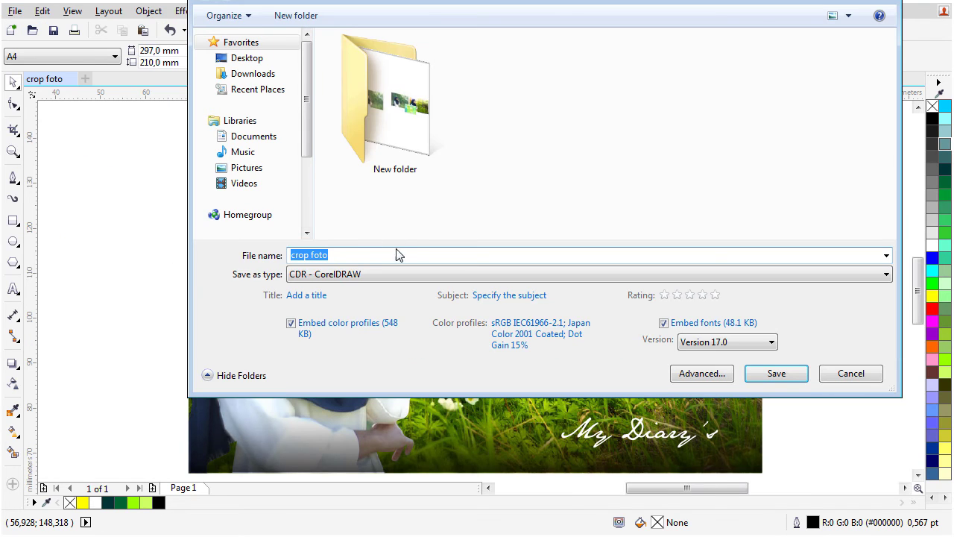
left_click(367, 255)
left_click_drag(367, 255, 250, 274)
left_click(767, 383)
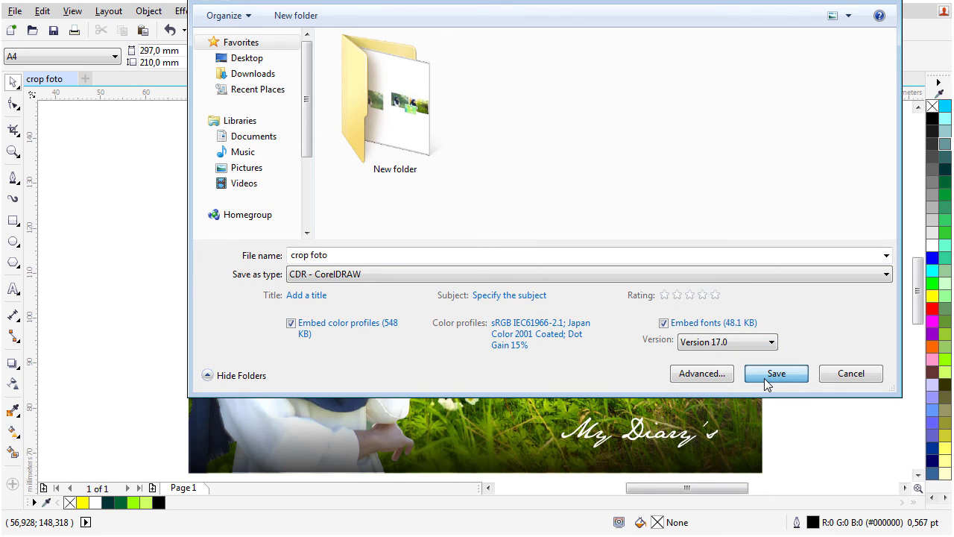
left_click(767, 383)
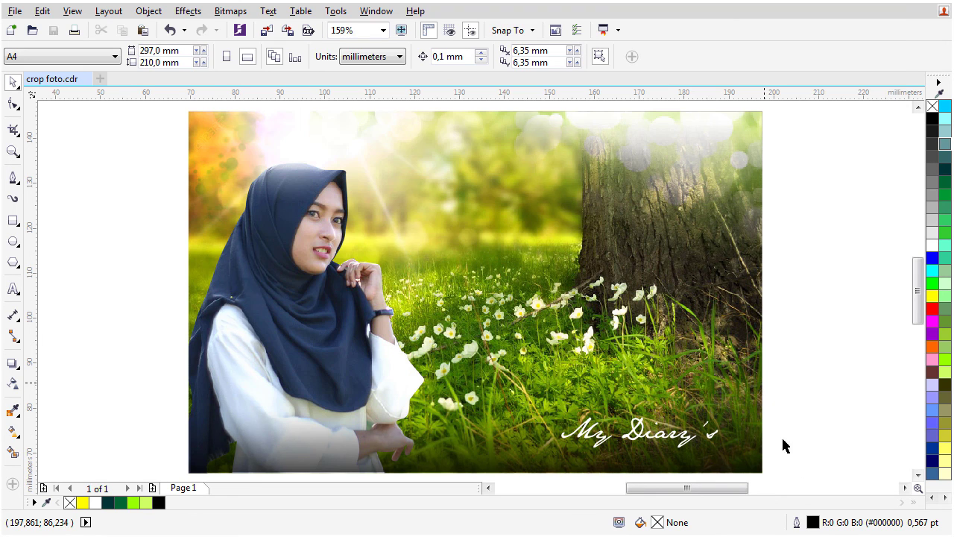